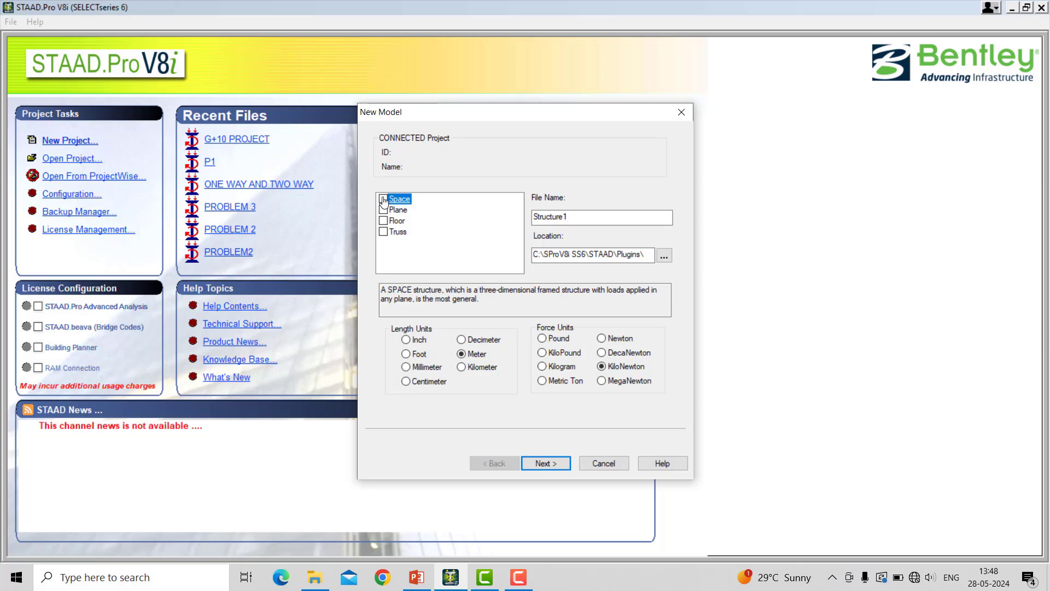
- Create a new Space model with the file name RCC DESIGN, using metre and kilonewton units and starting with Add Beam
click(682, 117)
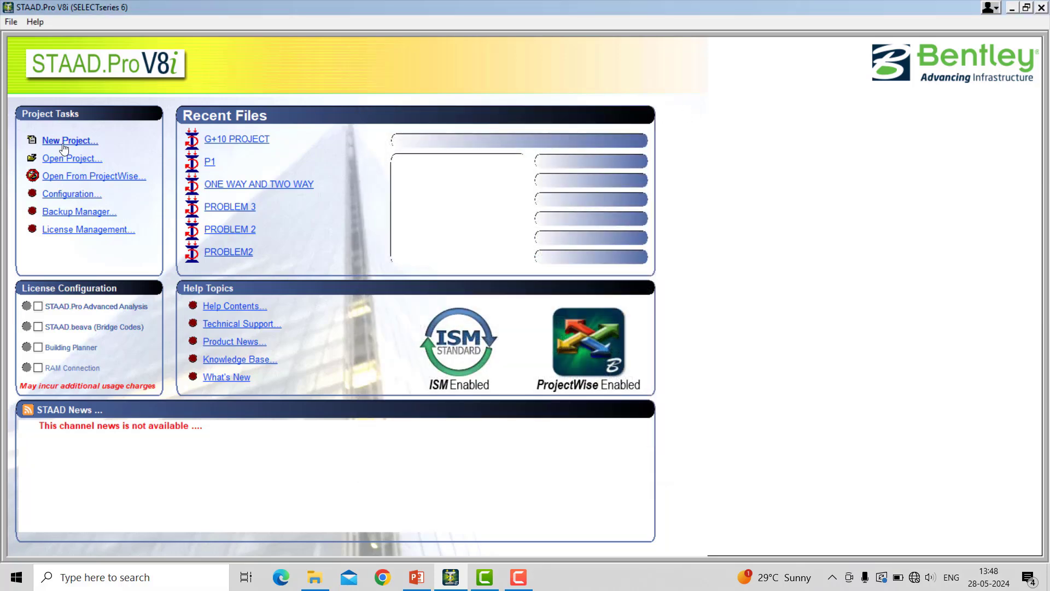
click(64, 142)
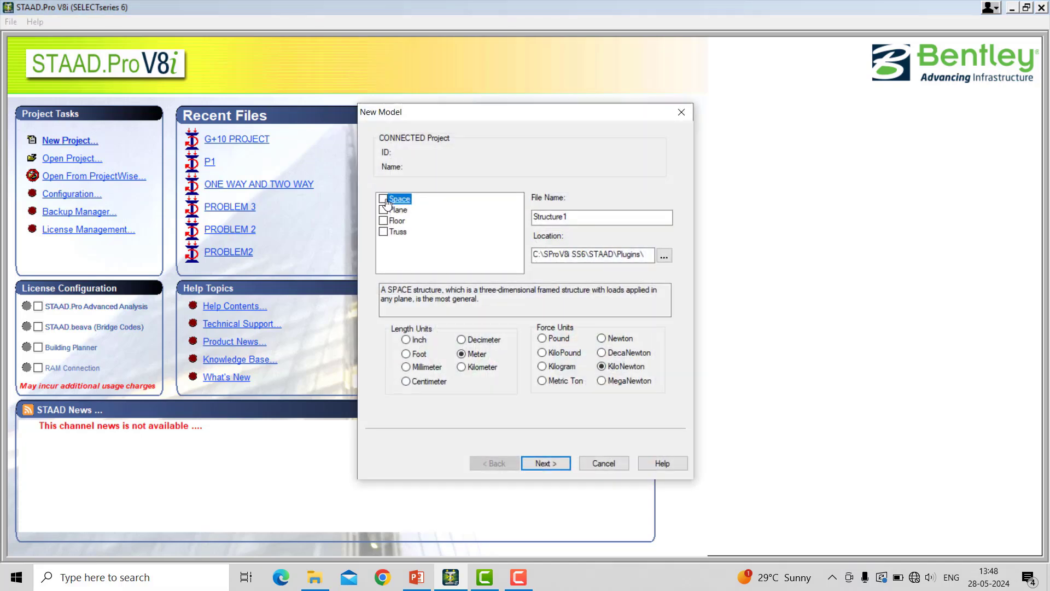
click(383, 200)
key(Tab)
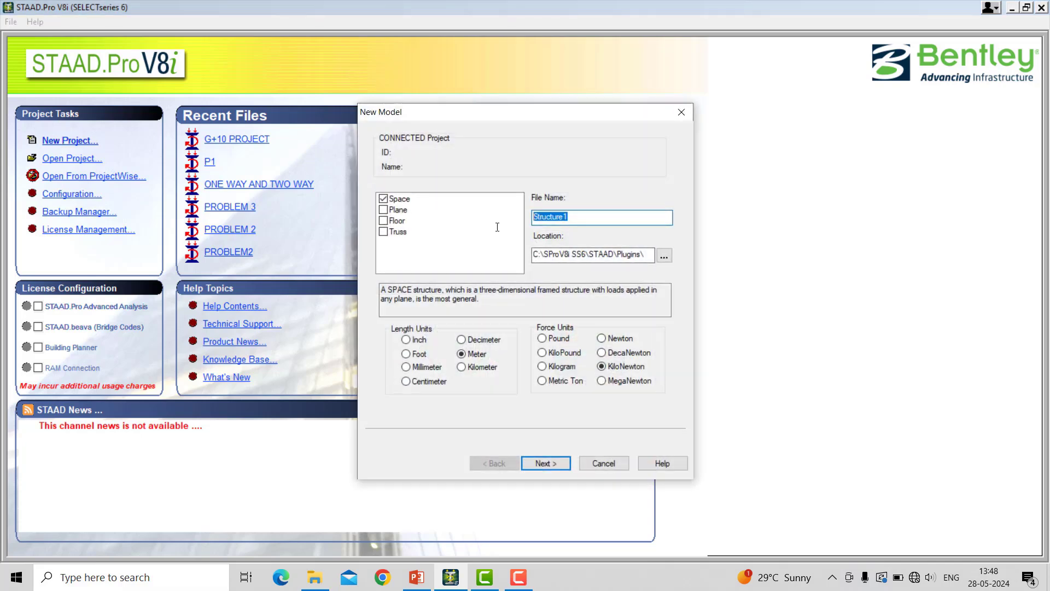
text(RCC DESIGN)
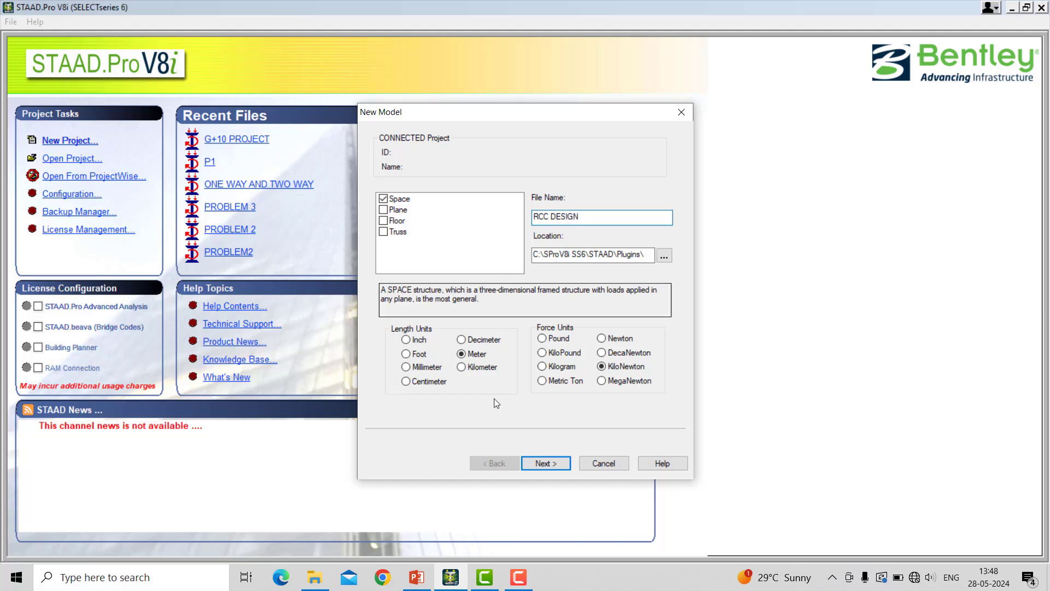
click(546, 466)
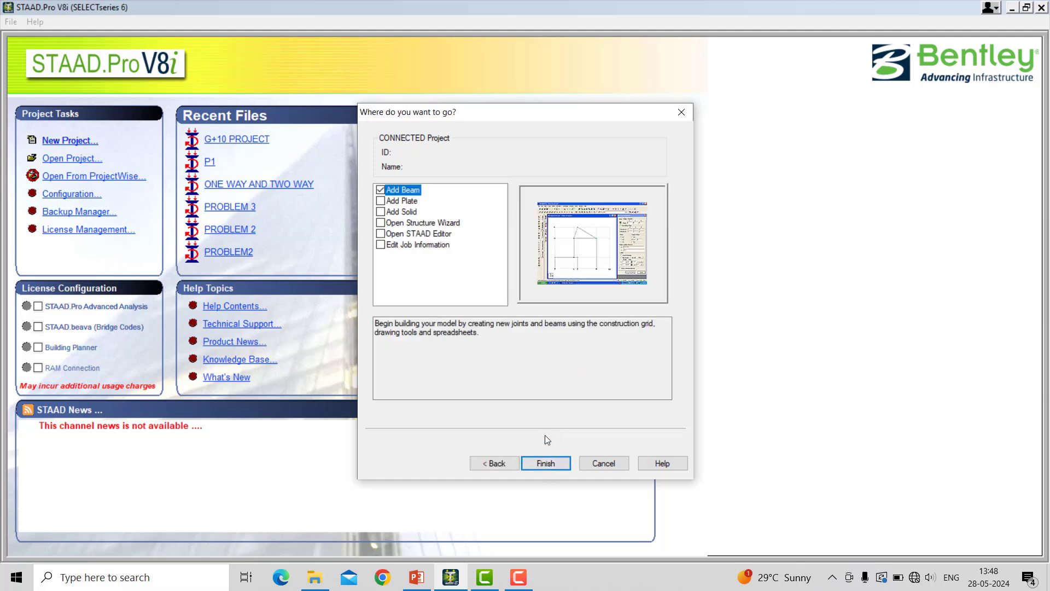
click(547, 464)
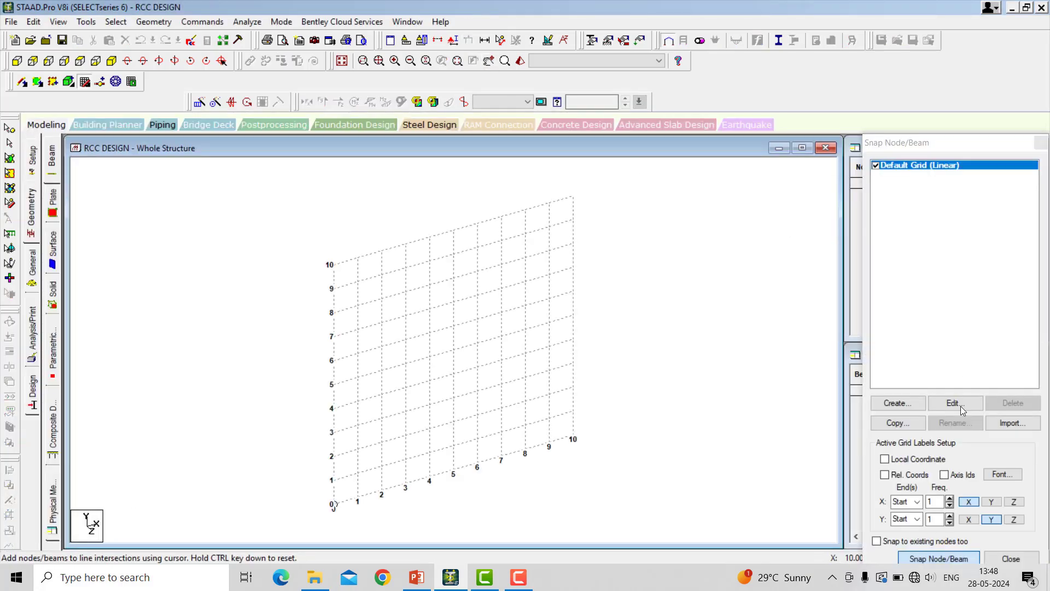
- Edit the default linear grid to lie in the X-Z plane
click(965, 402)
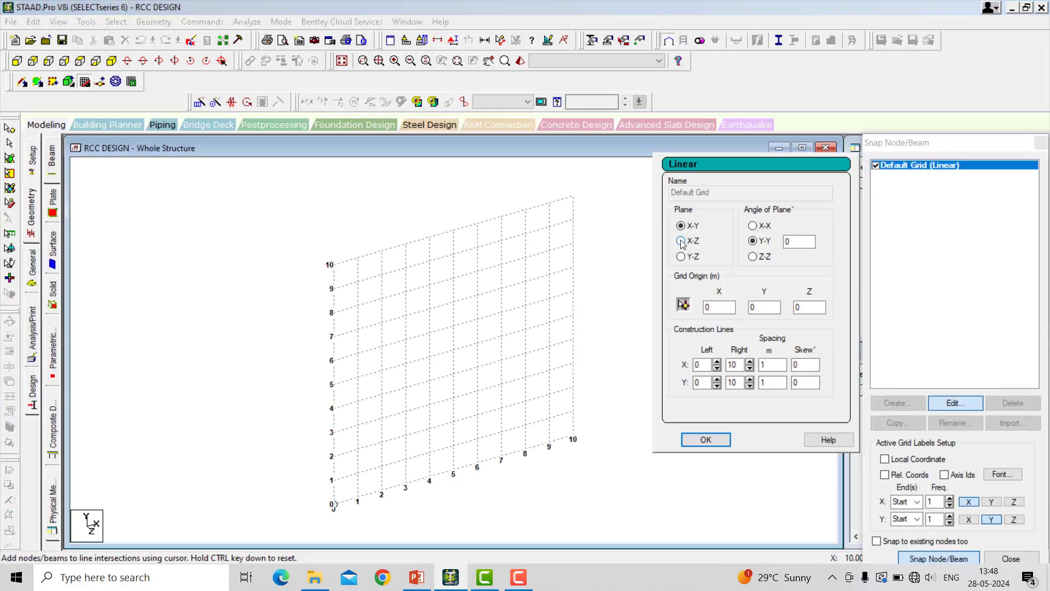
click(682, 241)
click(705, 440)
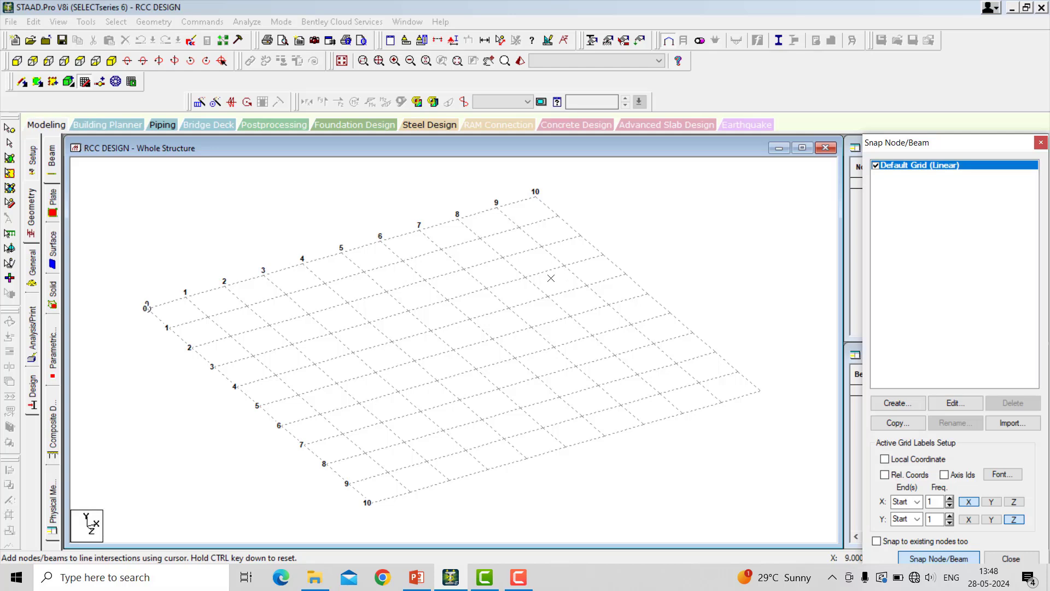
- Run the Structure Wizard and place a Bay Frame prototype from the Frame Models
click(154, 23)
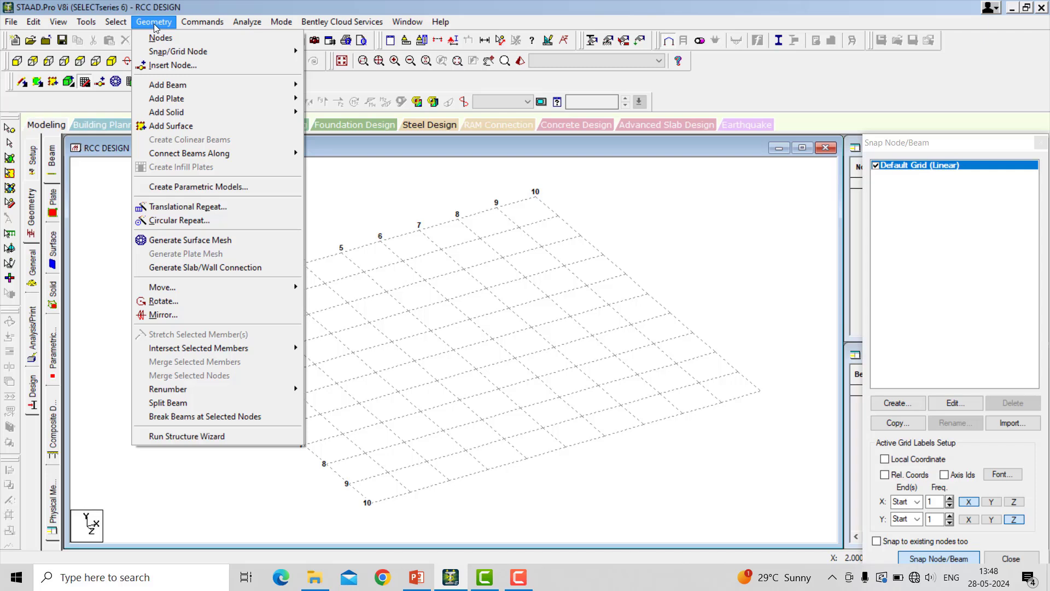
click(206, 438)
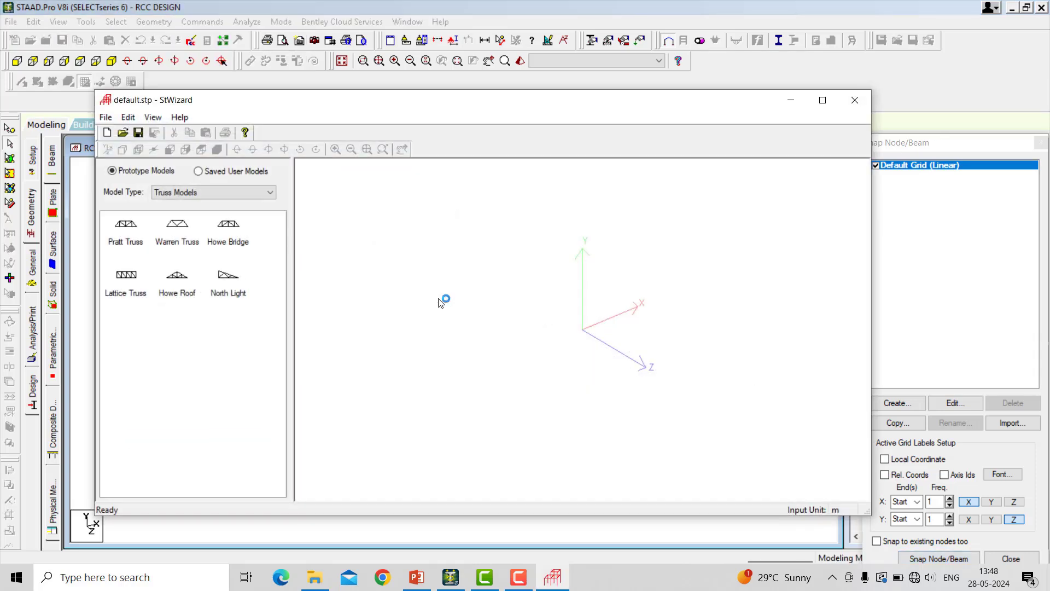
click(199, 192)
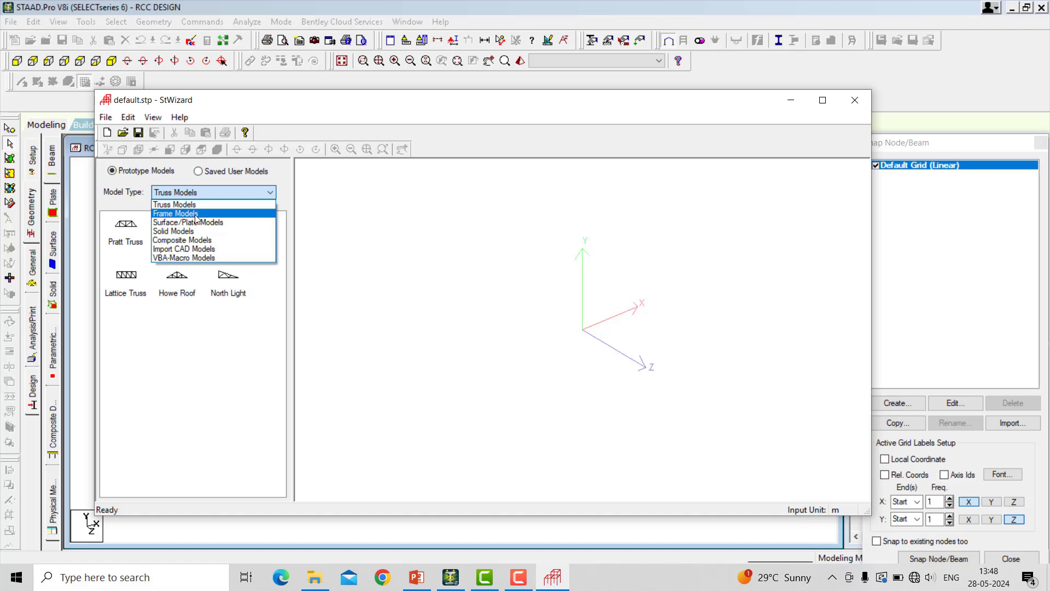
click(193, 206)
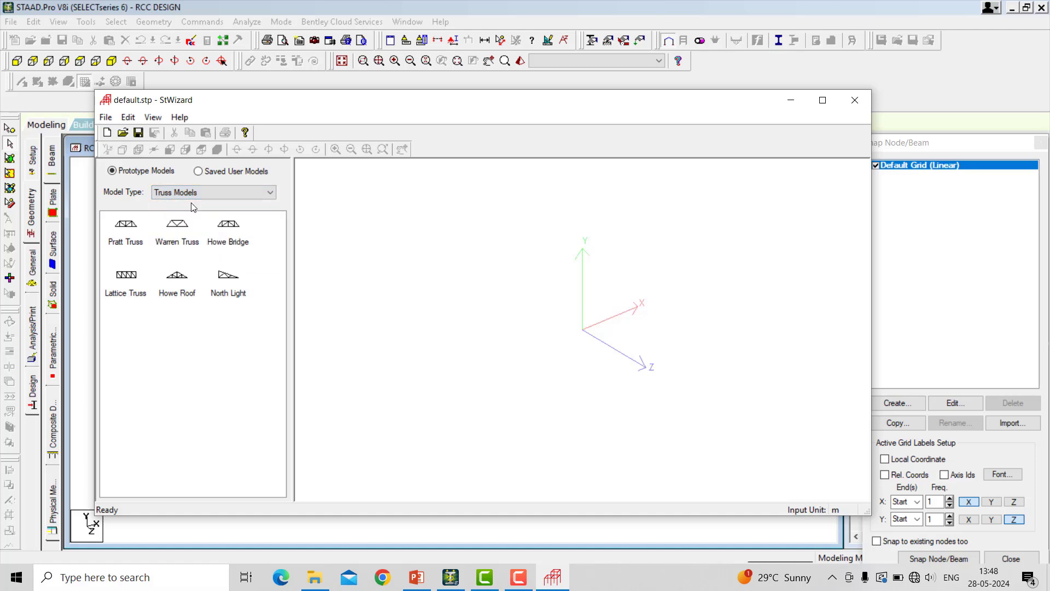
click(225, 192)
click(207, 217)
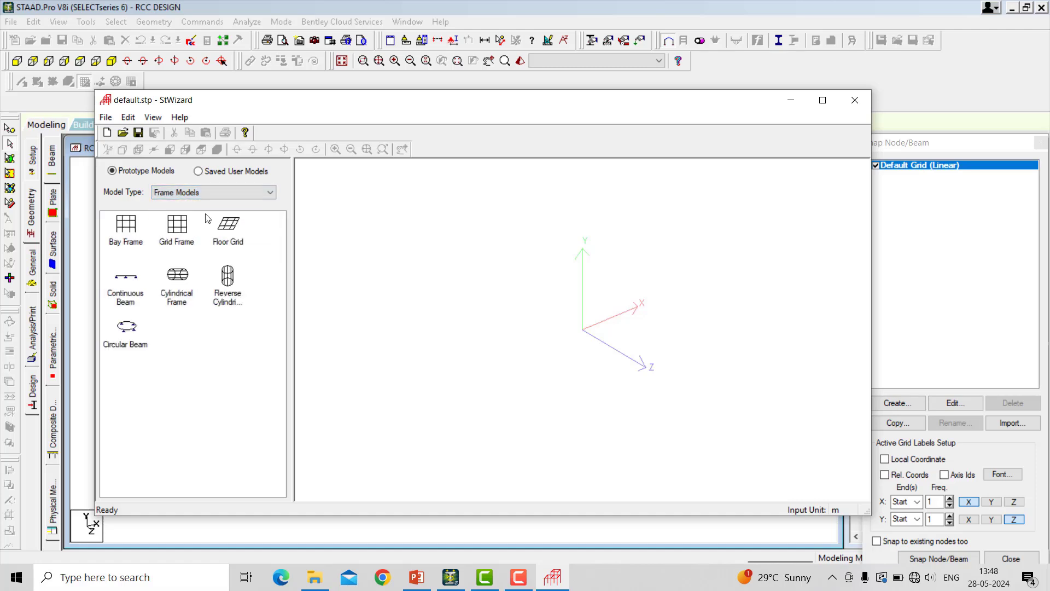
click(124, 230)
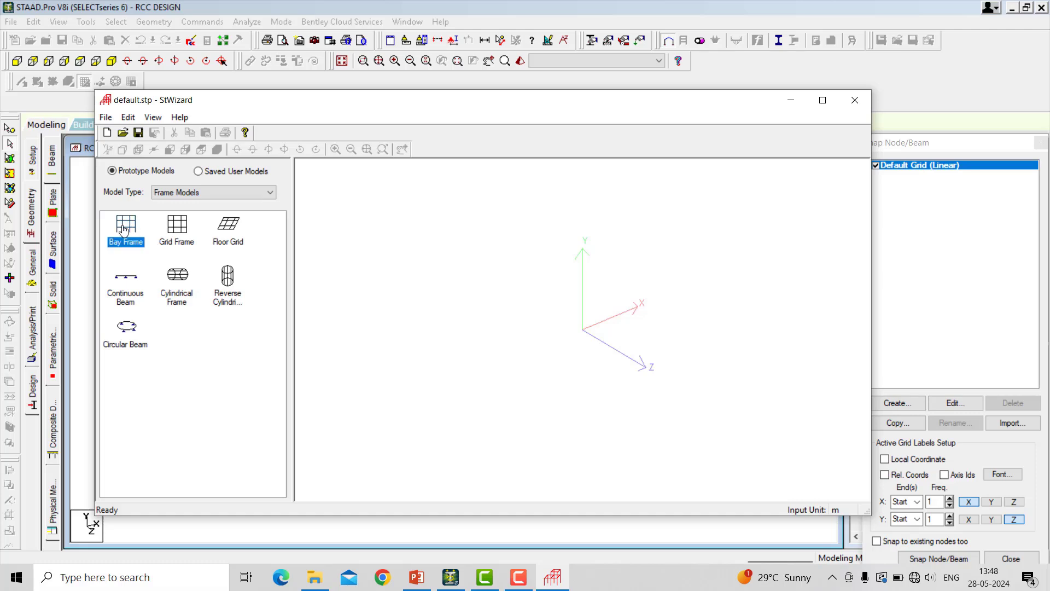
drag(124, 230, 518, 307)
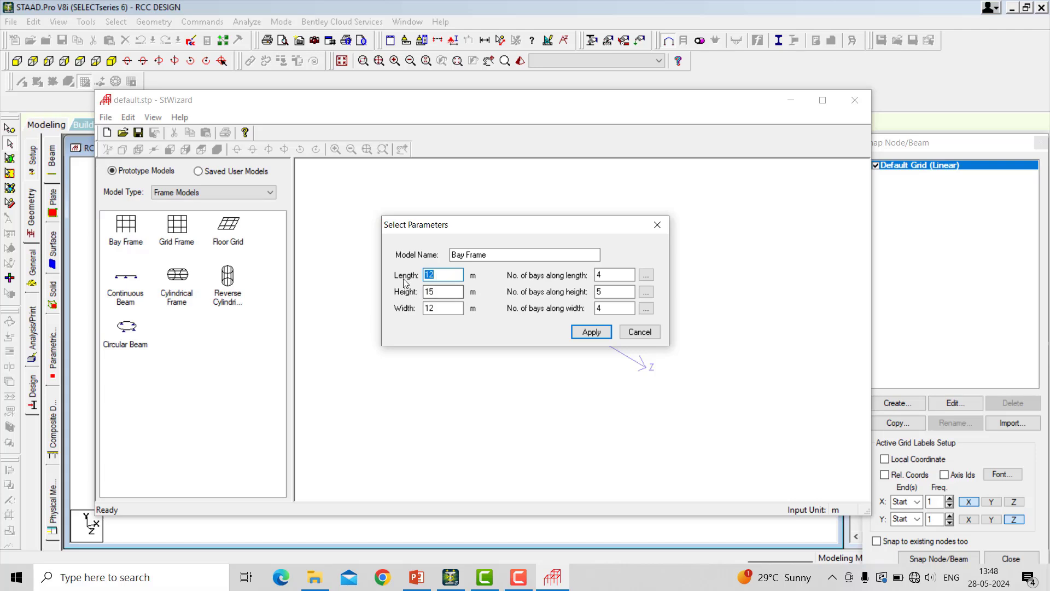
- Set the bay frame's height to 12 m with 4 bays along the height and generate it
drag(490, 229, 501, 326)
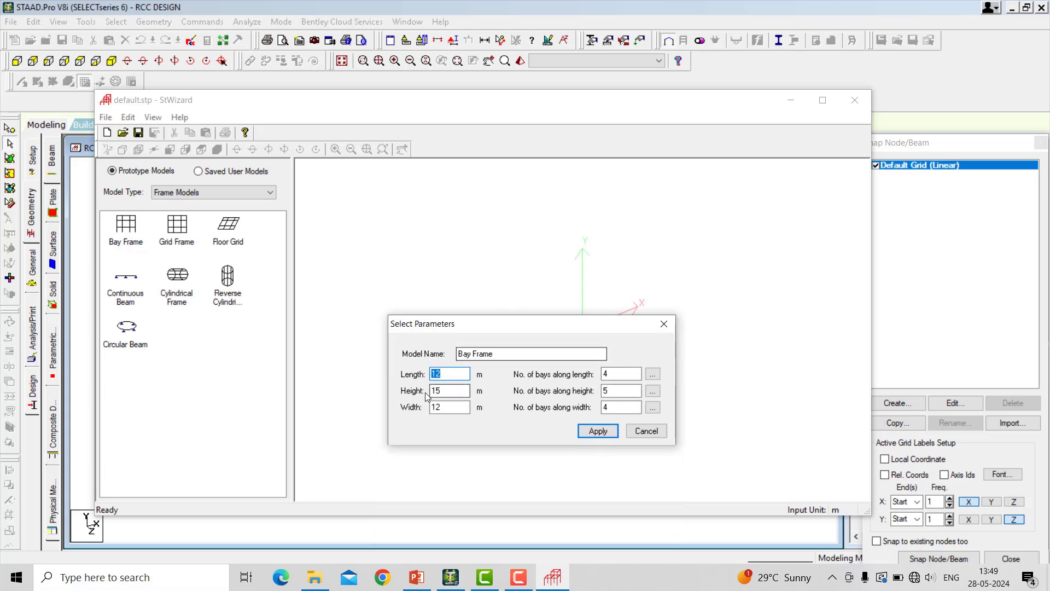
key(Tab)
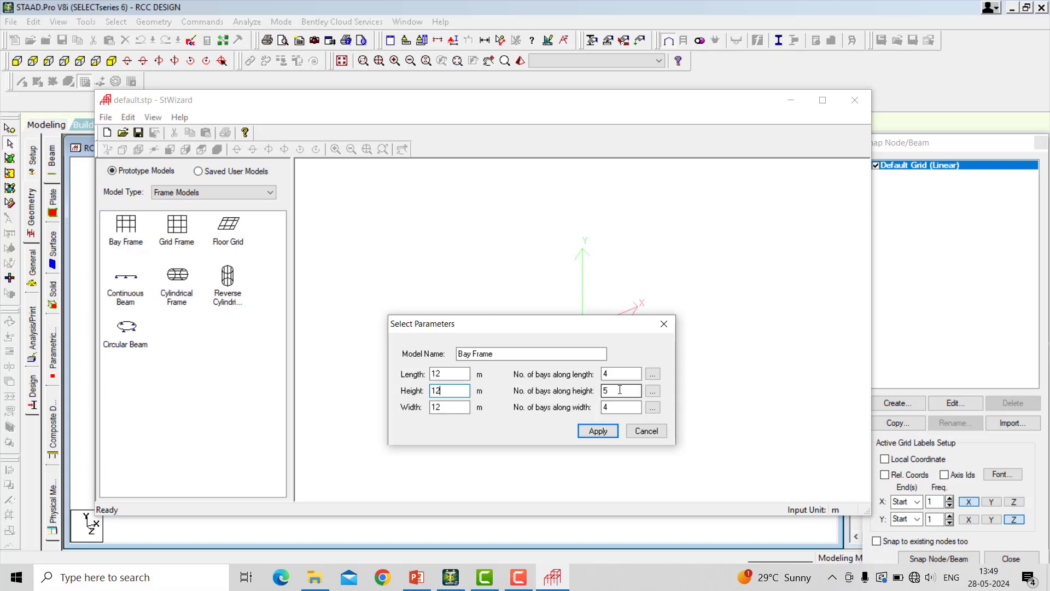
drag(620, 390, 591, 392)
click(598, 432)
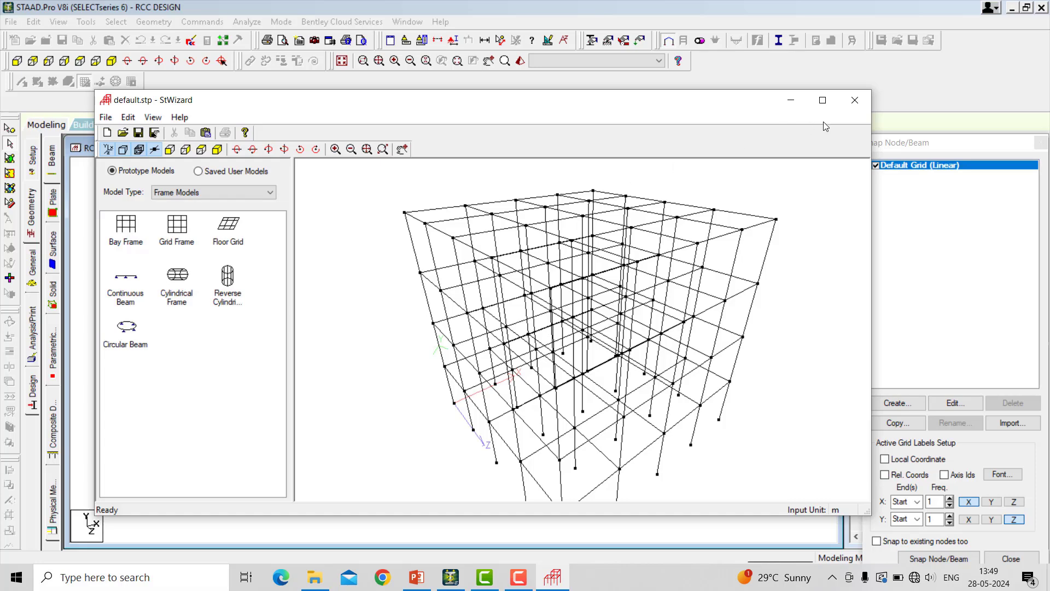
- Transfer the bay frame prototype into the model with X, Y and Z offsets of 0, and turn off the snap grid
click(855, 100)
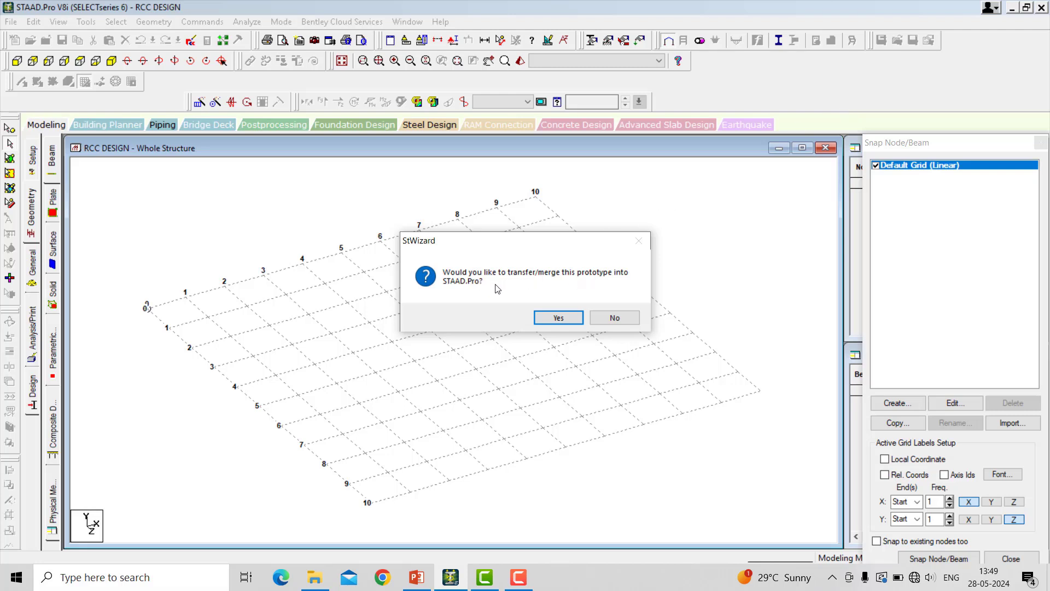
click(545, 318)
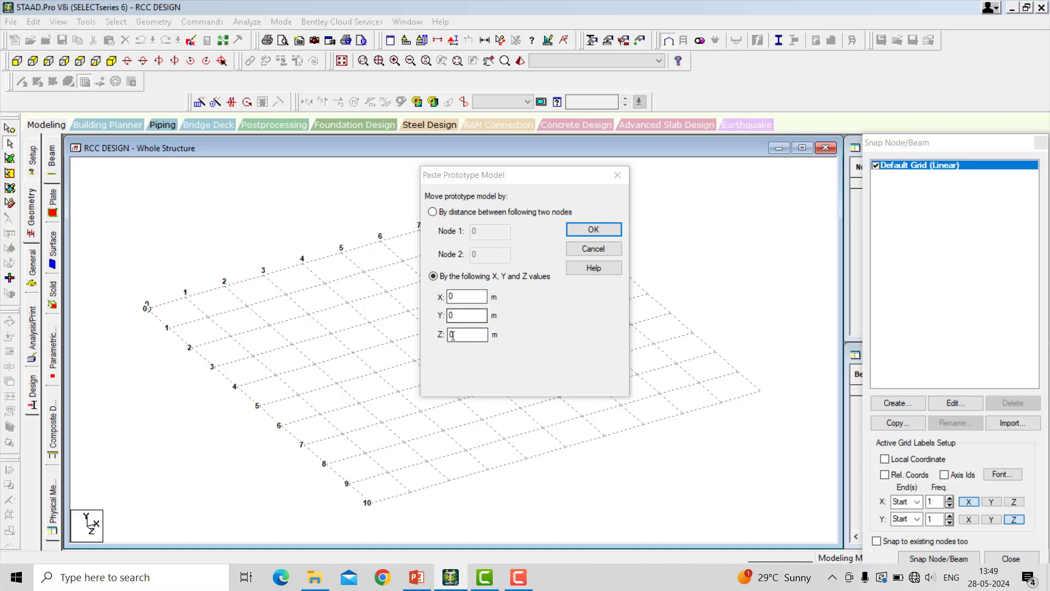
click(602, 230)
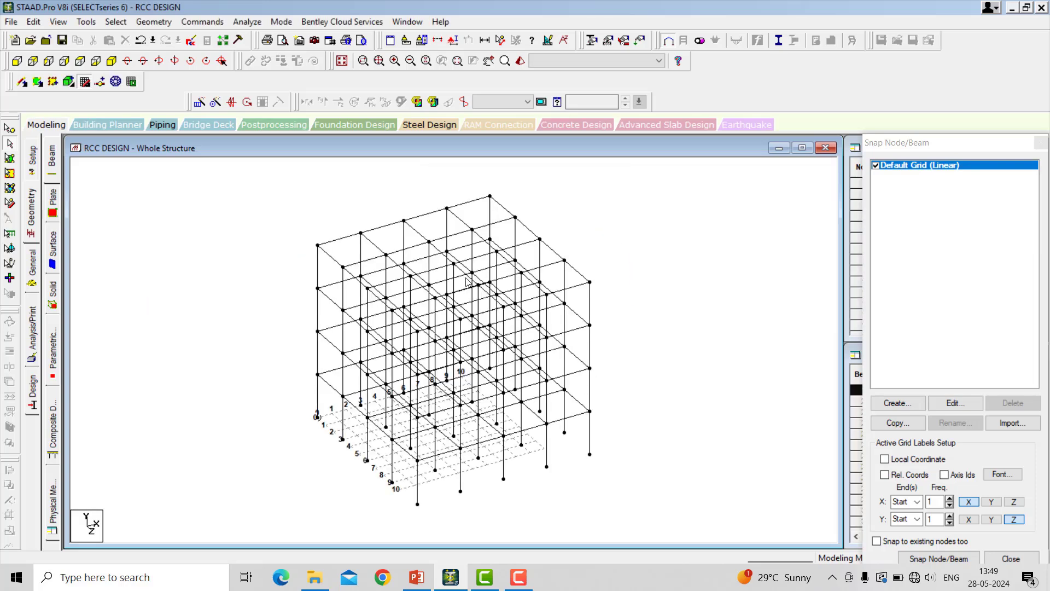
click(90, 86)
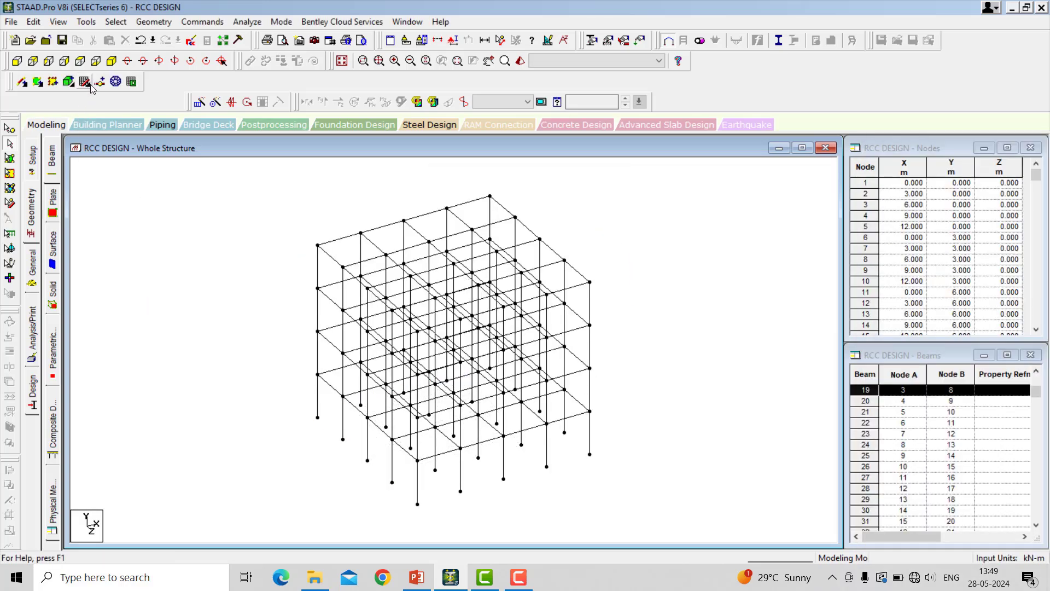
- Inspect the whole frame from another angle in the 3D rendered view and close it
click(521, 61)
drag(616, 272, 665, 348)
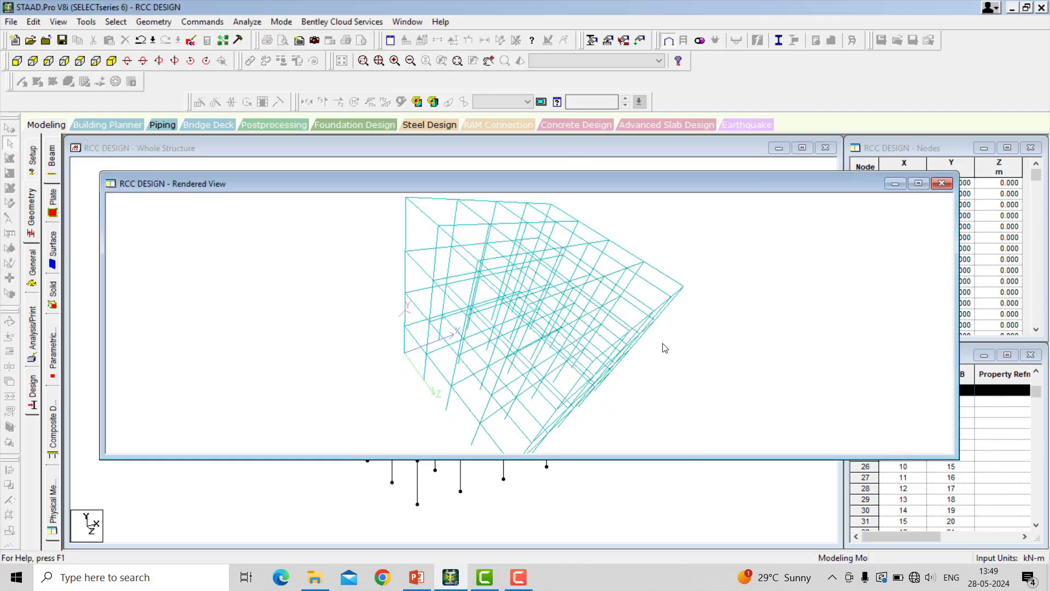
click(945, 185)
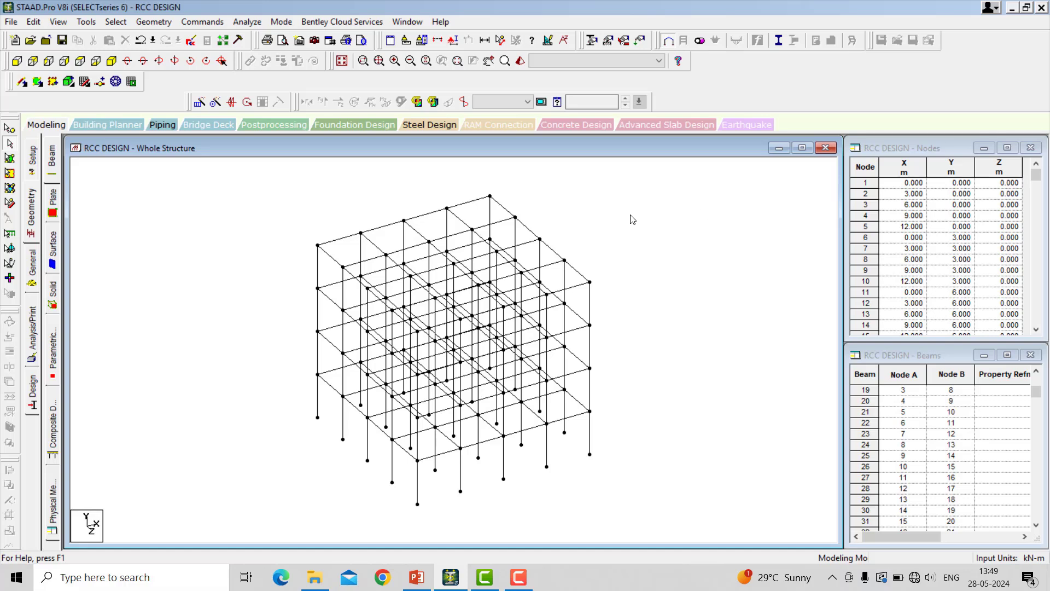
- Measure the frame's overall length, width and height between its outer corner nodes
click(499, 41)
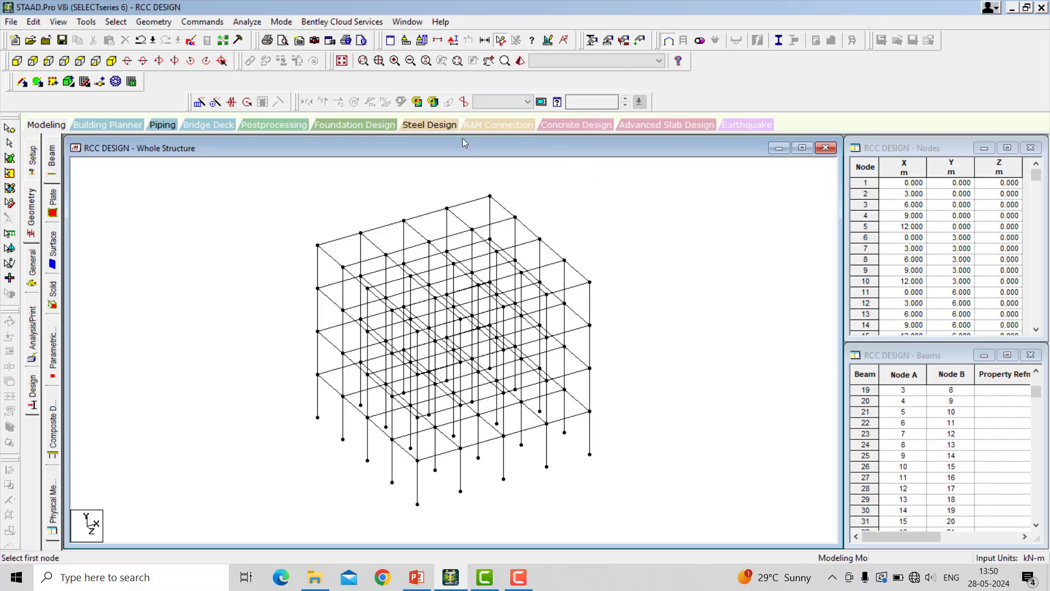
click(318, 245)
click(489, 196)
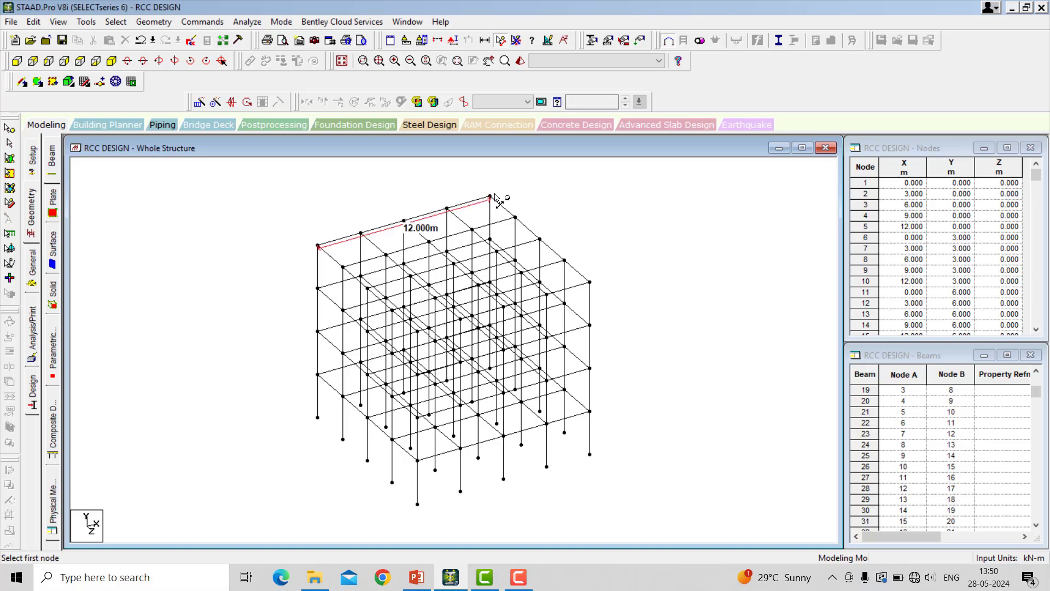
click(490, 196)
click(590, 282)
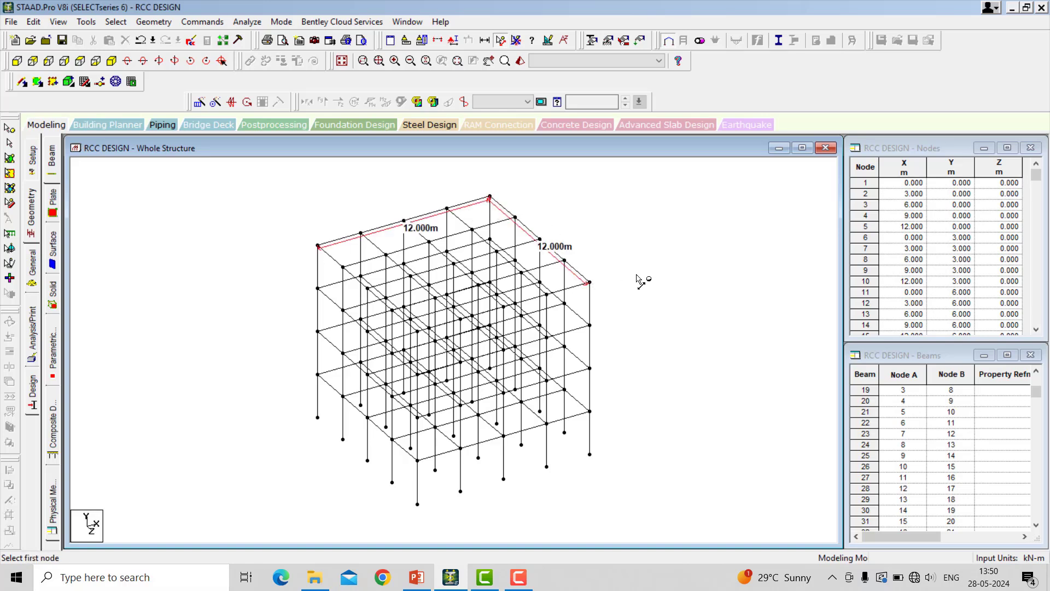
click(318, 245)
click(318, 418)
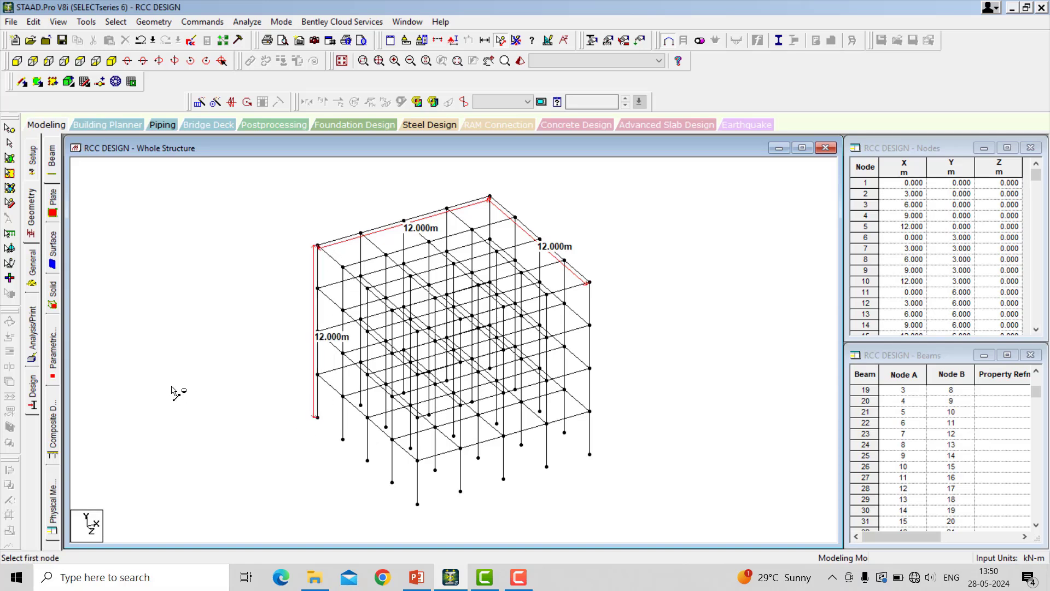
- Measure the first two bays along the frame's top edge and clear all displayed node distances
click(318, 245)
click(360, 234)
click(404, 221)
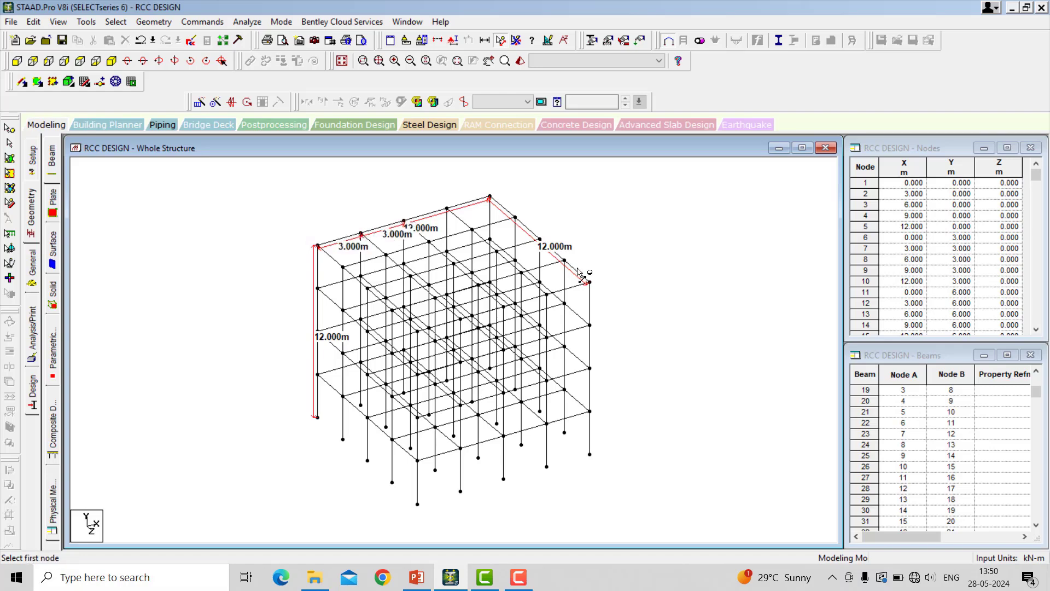
click(516, 40)
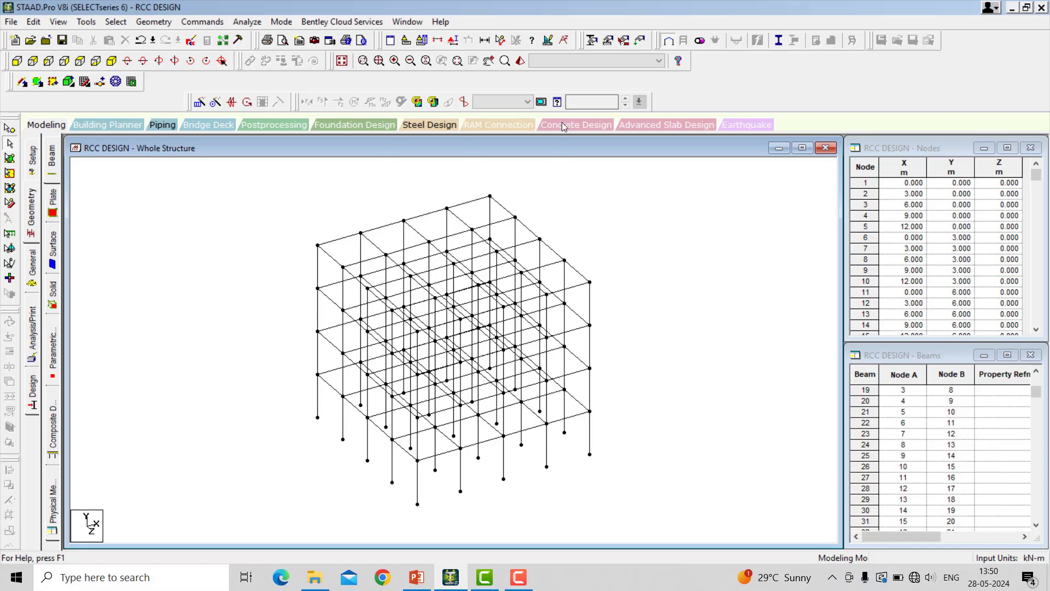
- Select all floor beams at the lowest beam level and display only those beams in the isometric view
click(520, 60)
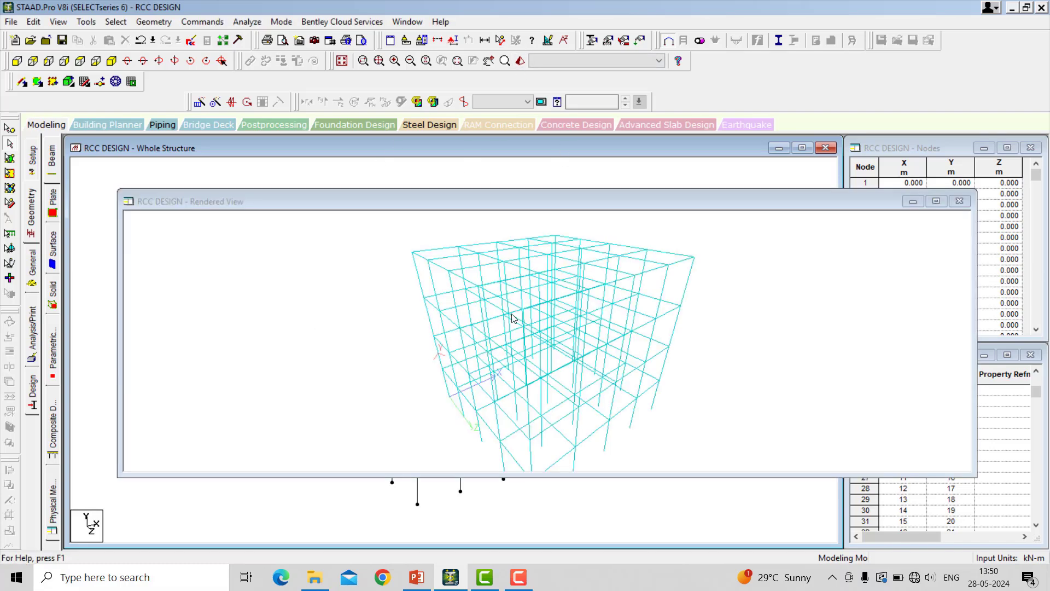
click(959, 201)
click(17, 62)
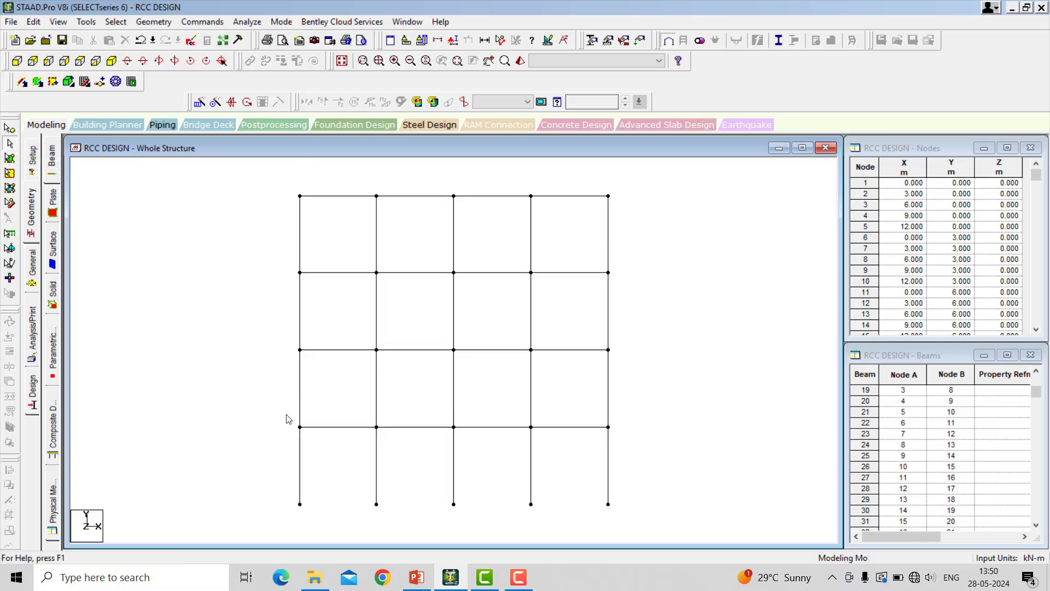
drag(273, 407, 652, 436)
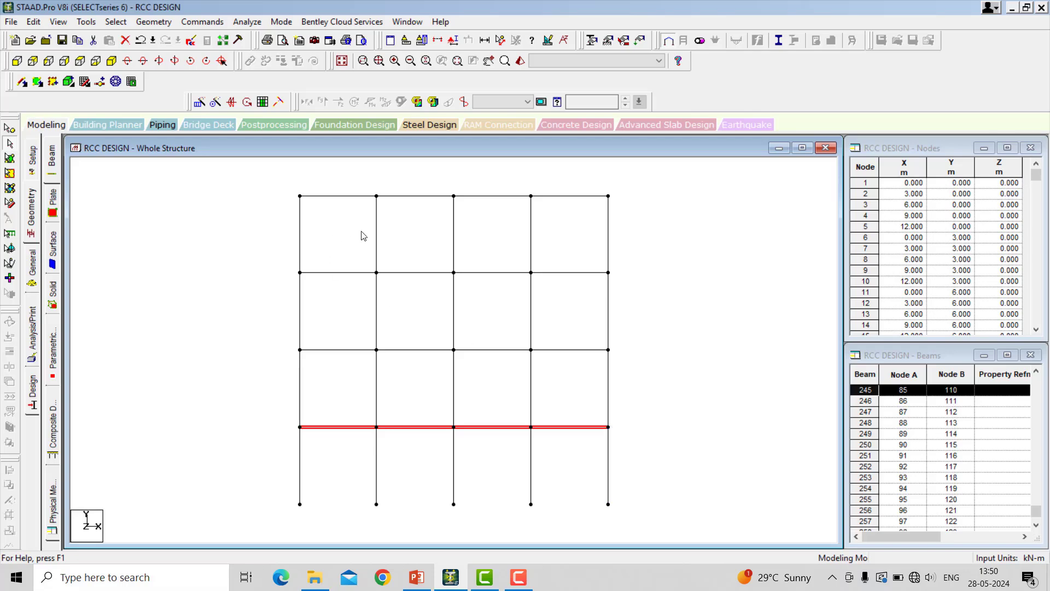
click(112, 62)
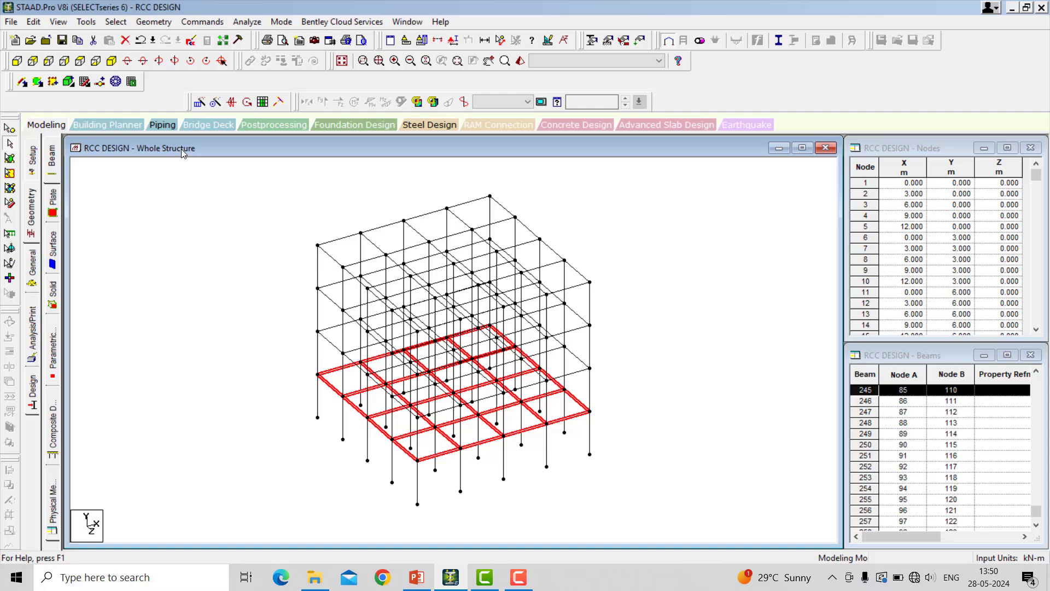
click(58, 25)
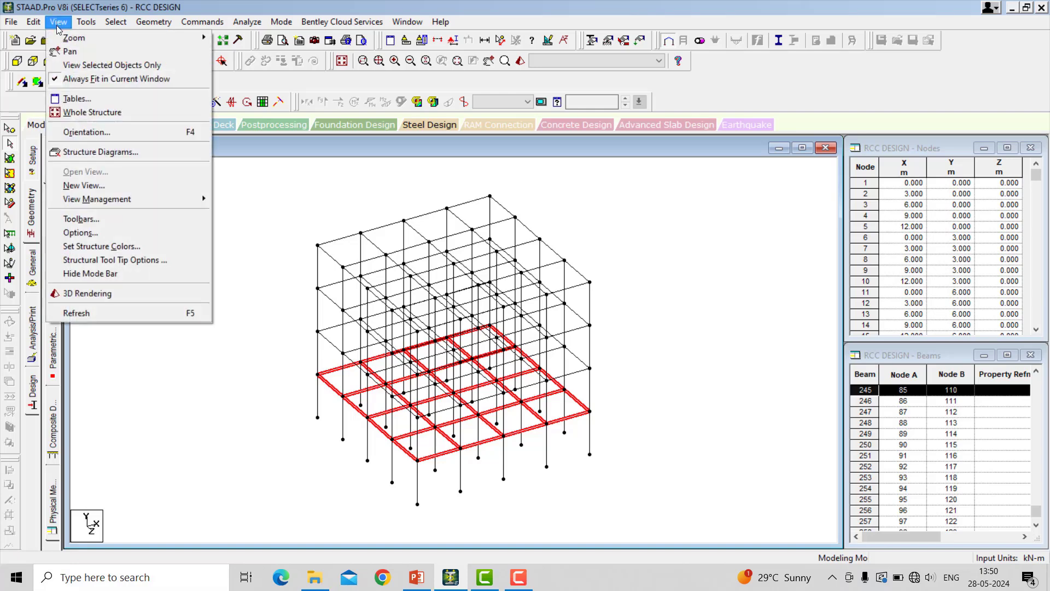
click(77, 66)
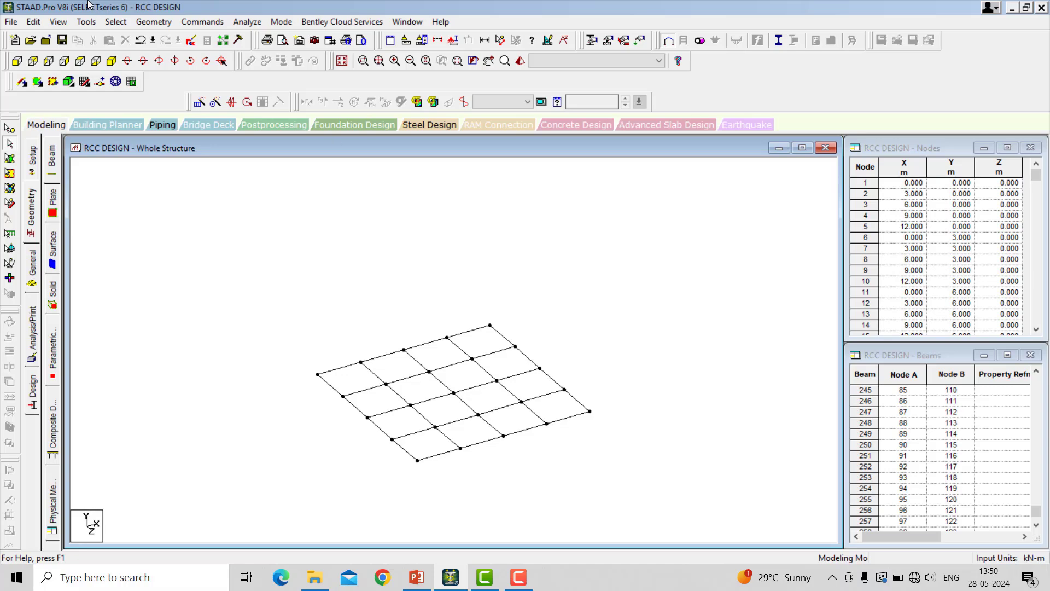
- Add a quad plate across the four nodes of the back-left corner bay of the isolated floor
click(153, 22)
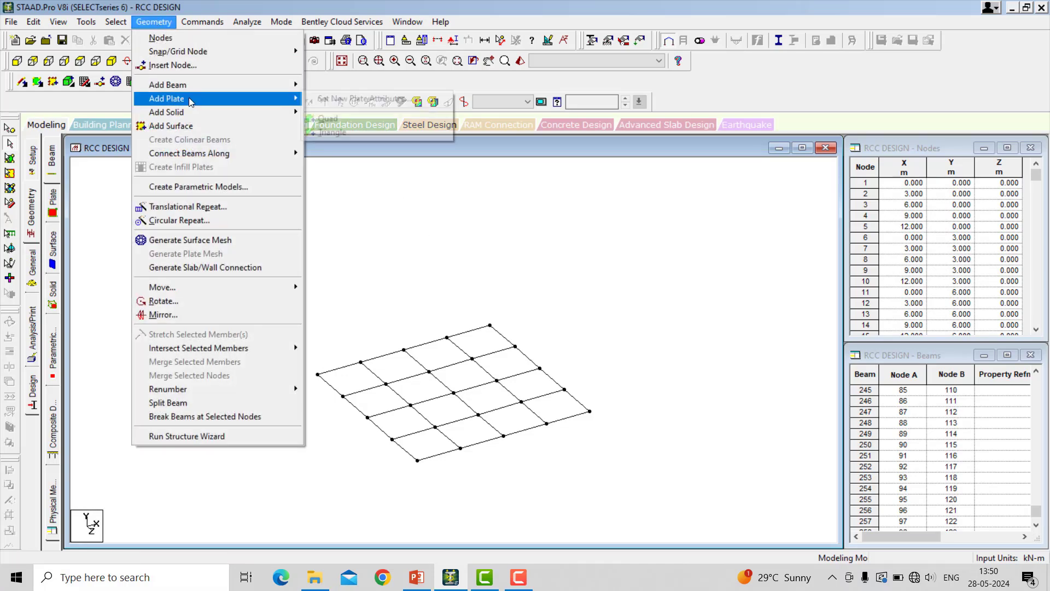
mouse_move(181, 99)
click(323, 116)
click(317, 375)
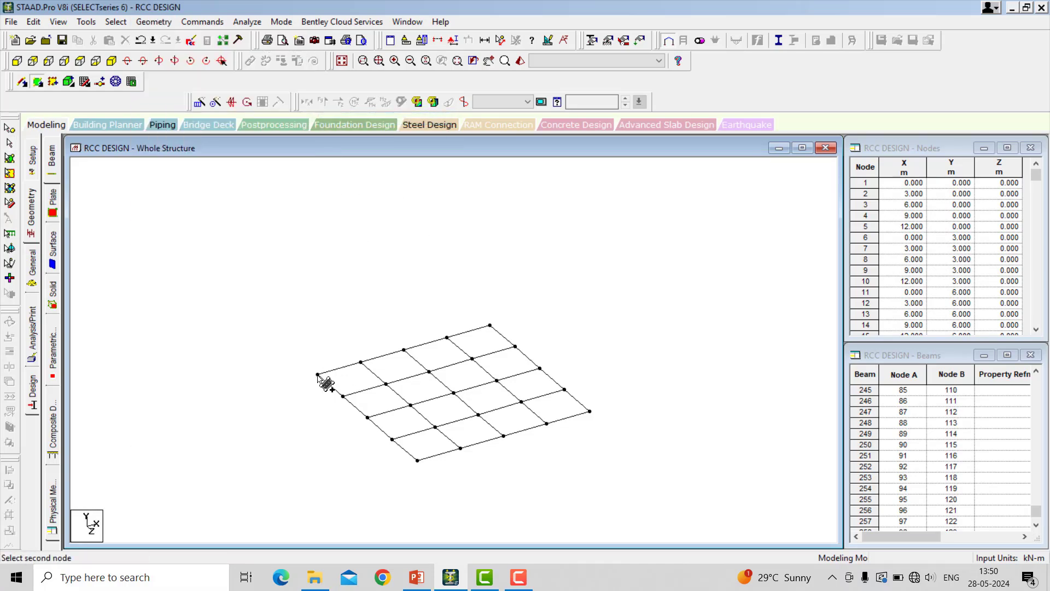
click(361, 362)
click(386, 384)
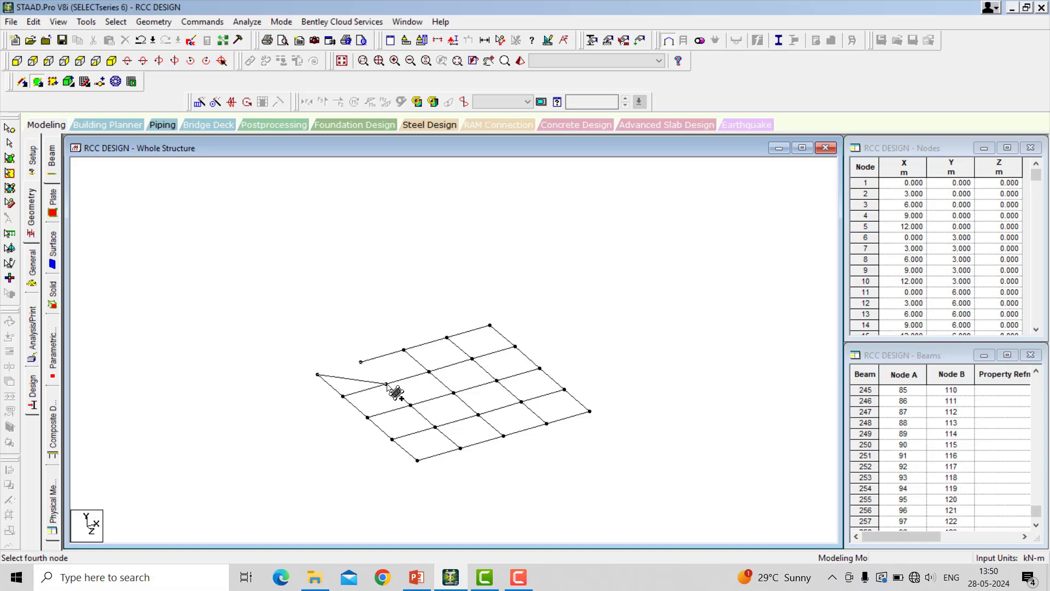
click(343, 396)
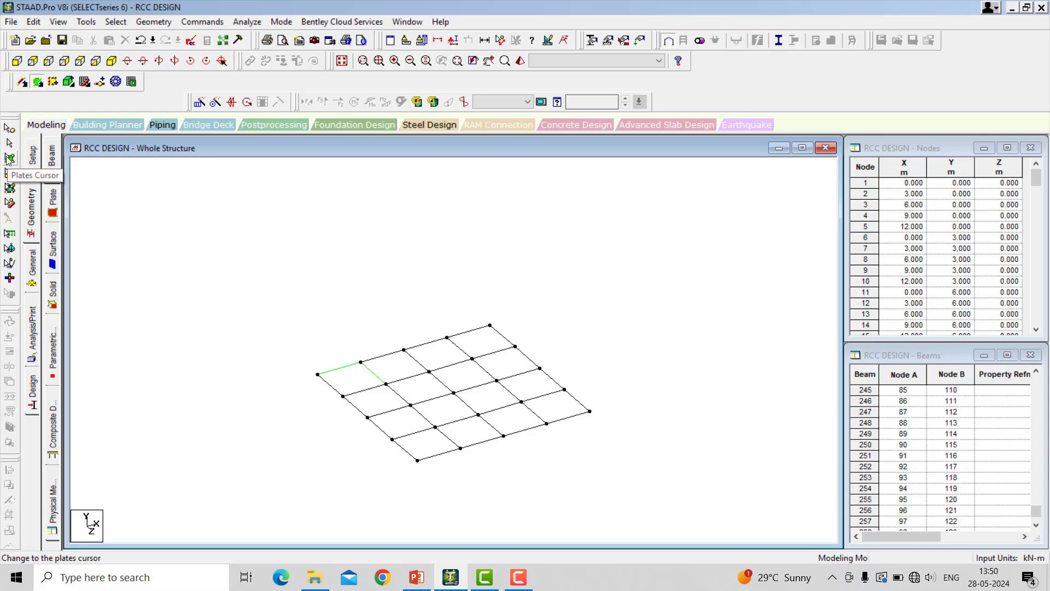
- Repeat the corner plate along X with Translational Repeat, using 3 steps at 3 m spacing
click(9, 159)
click(354, 383)
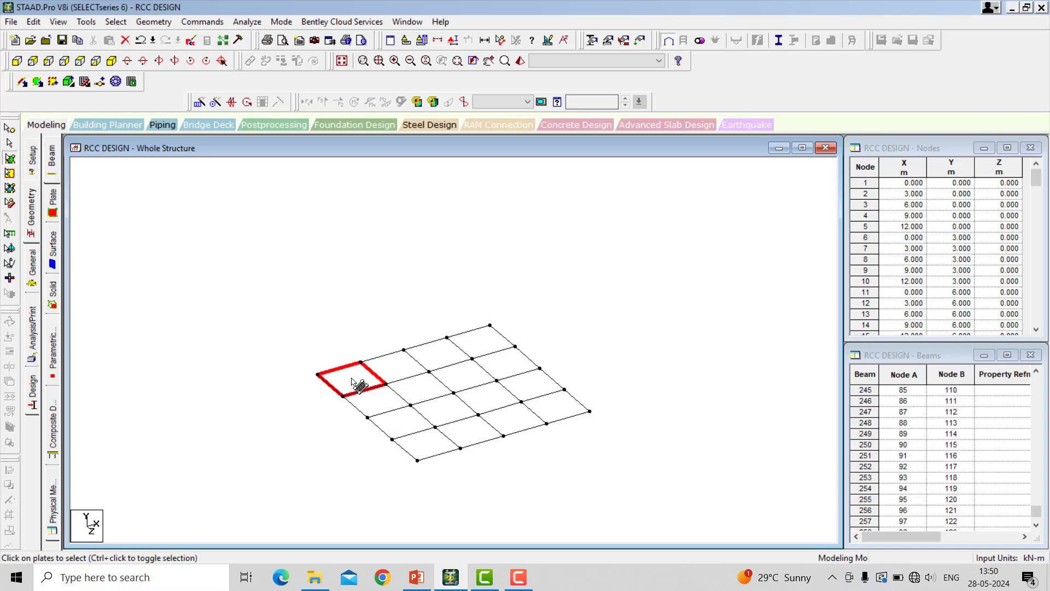
click(200, 102)
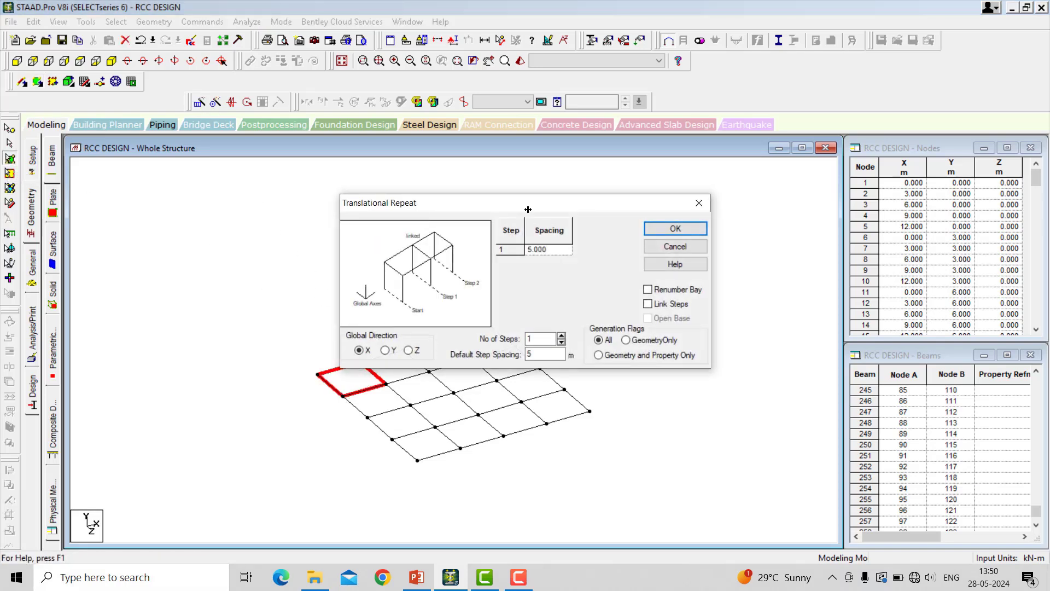
drag(517, 203, 552, 138)
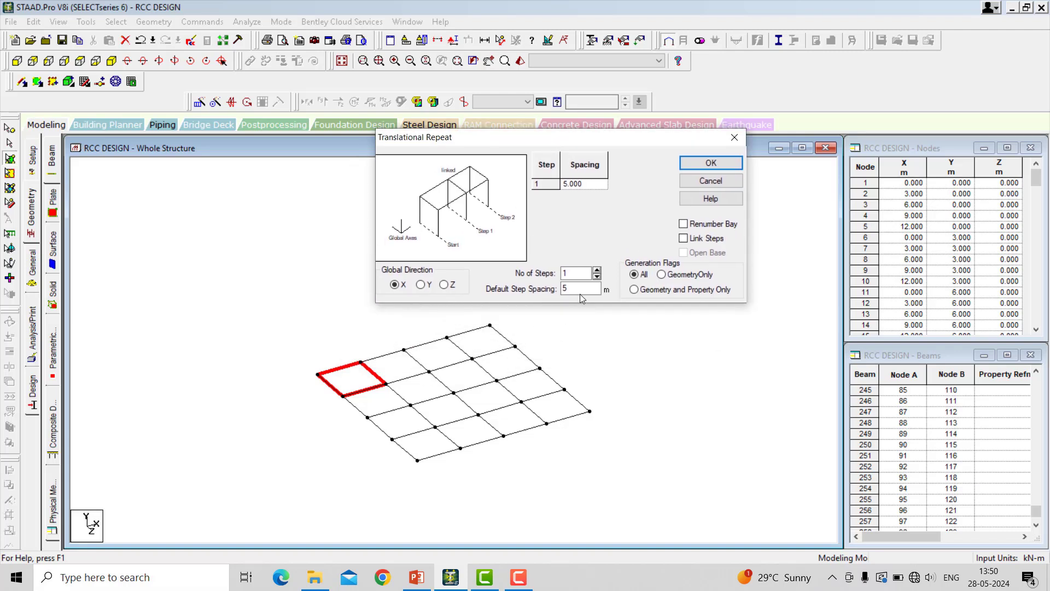
click(597, 270)
click(597, 270)
click(562, 289)
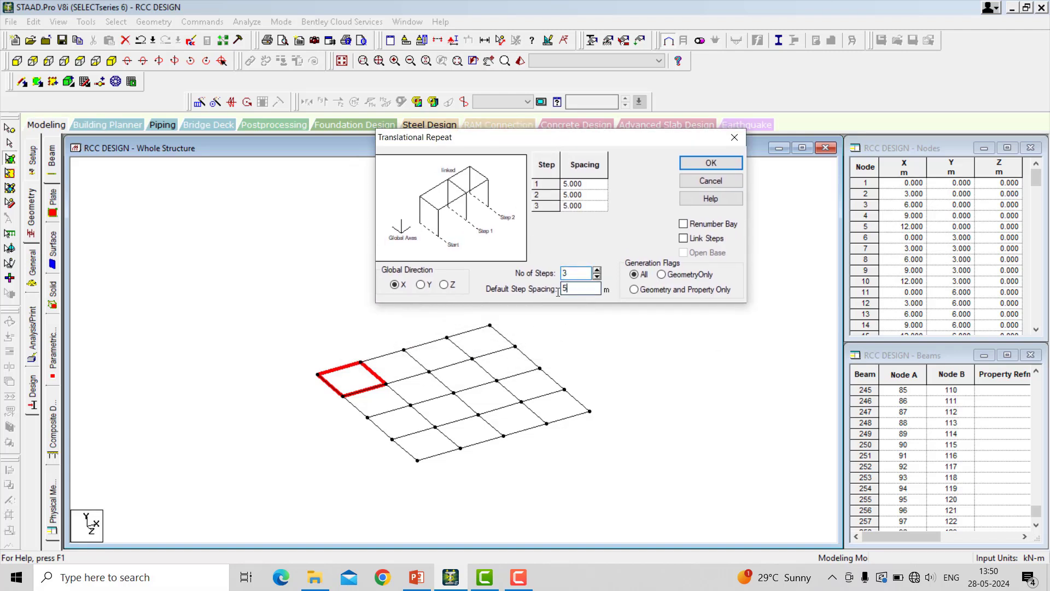
drag(560, 290, 531, 297)
text(3)
click(711, 163)
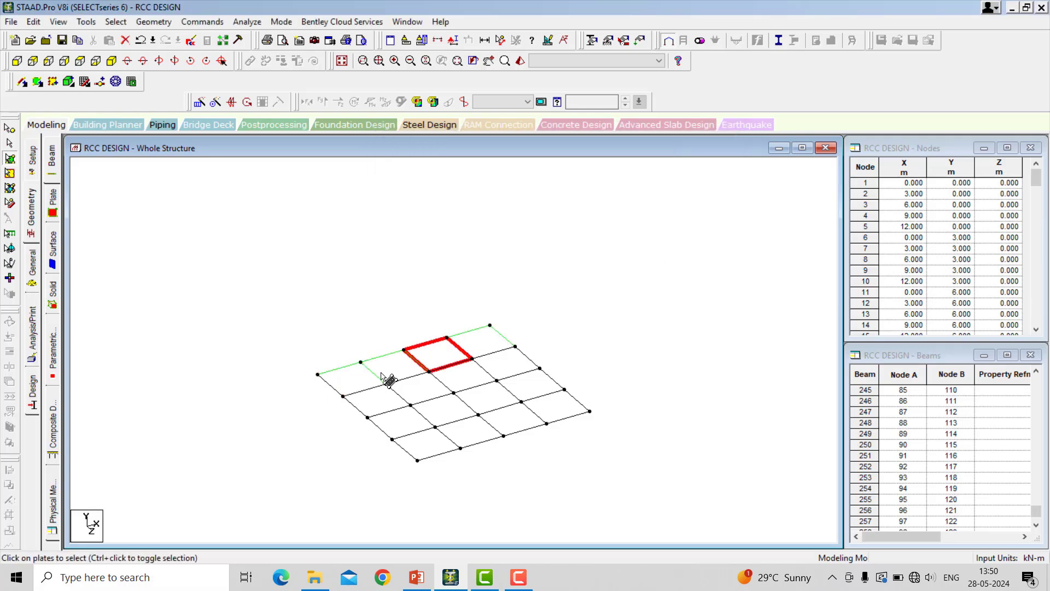
- Select the row of four plates and repeat it along Z with 3 steps at 3 m spacing
drag(225, 245, 533, 409)
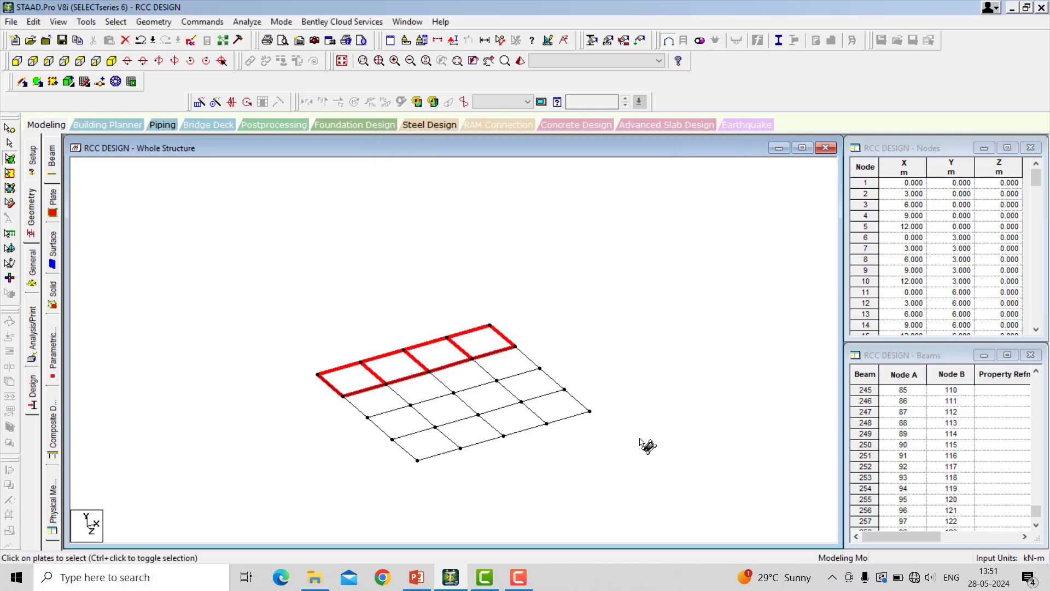
click(200, 104)
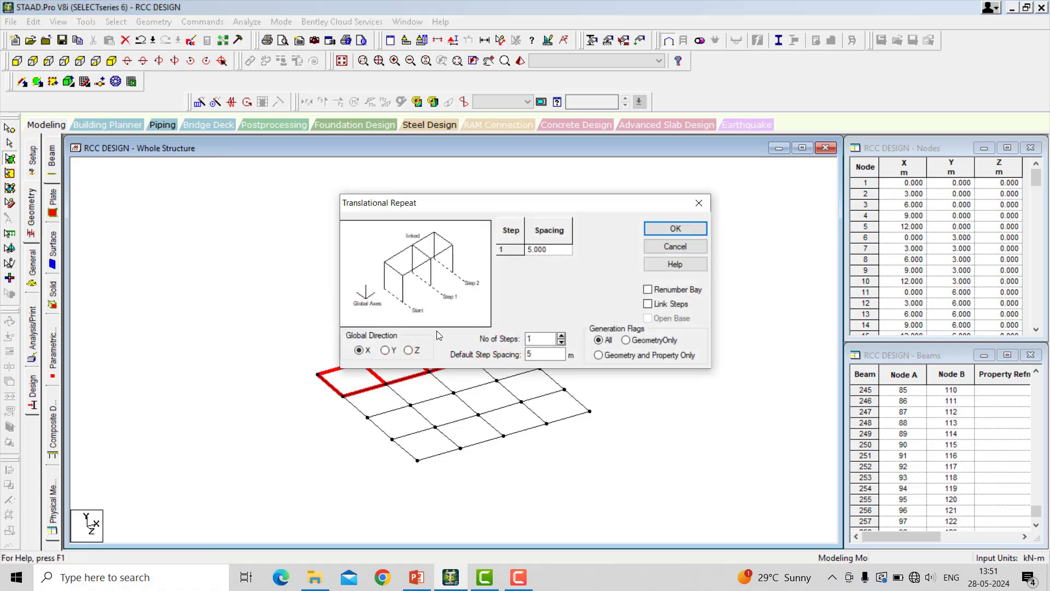
click(409, 351)
click(562, 336)
click(561, 335)
key(Tab)
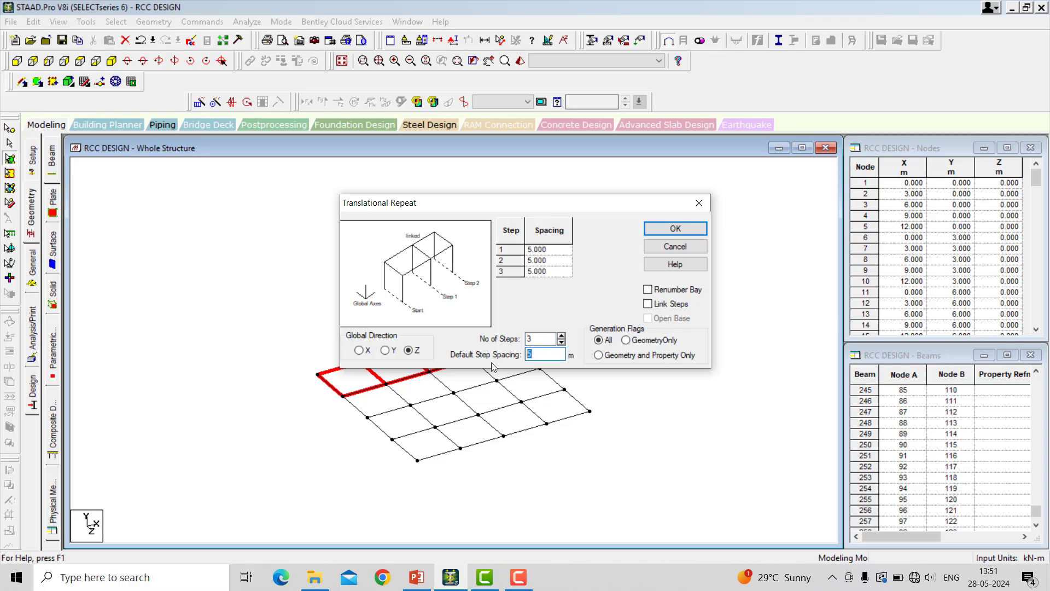
click(695, 230)
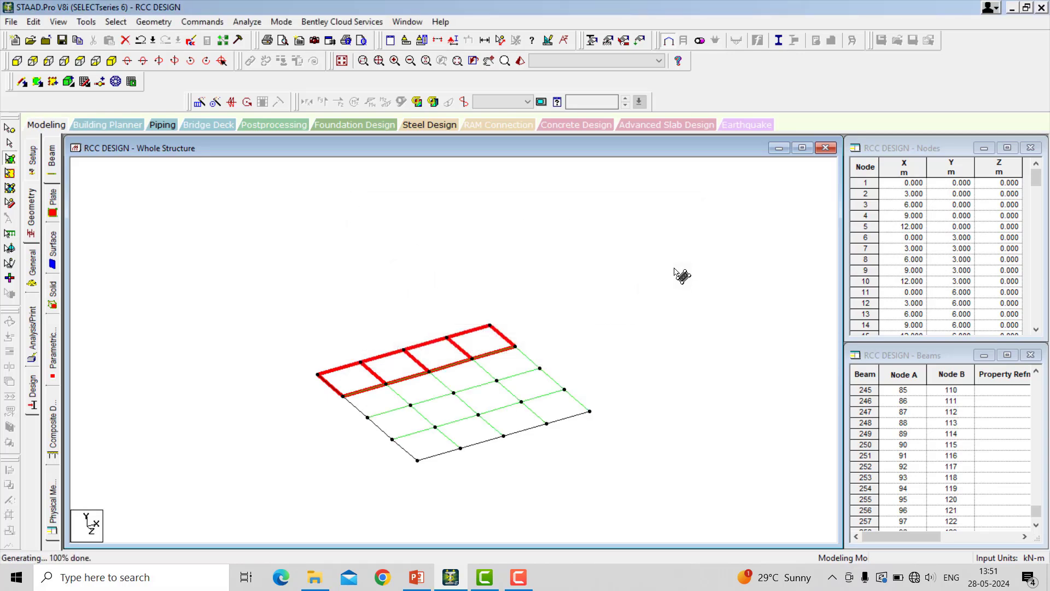
- Inspect the plated first floor from another angle in the 3D rendered view and close it
click(520, 60)
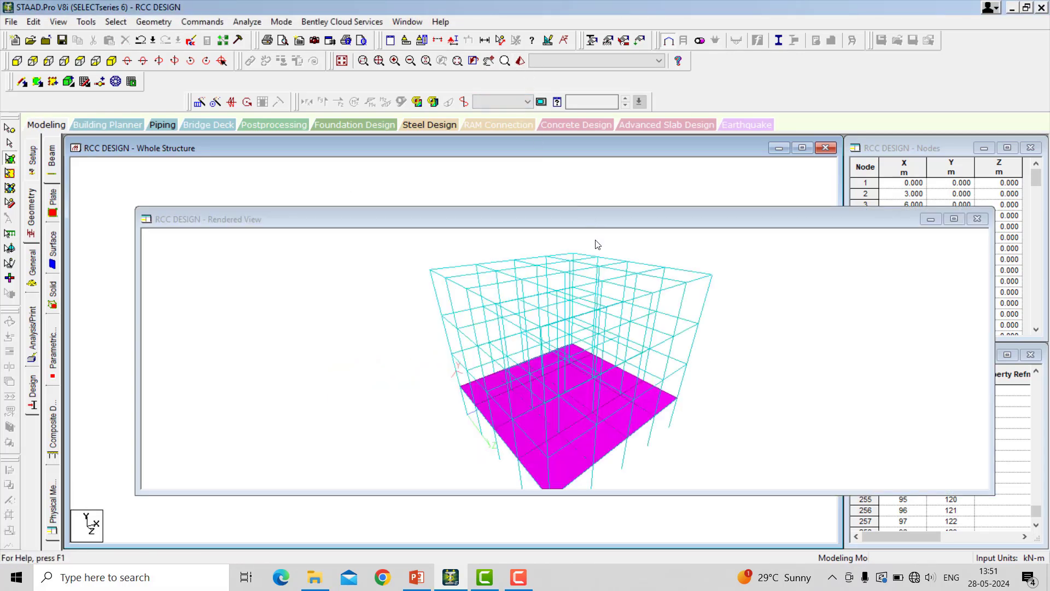
drag(697, 430, 861, 462)
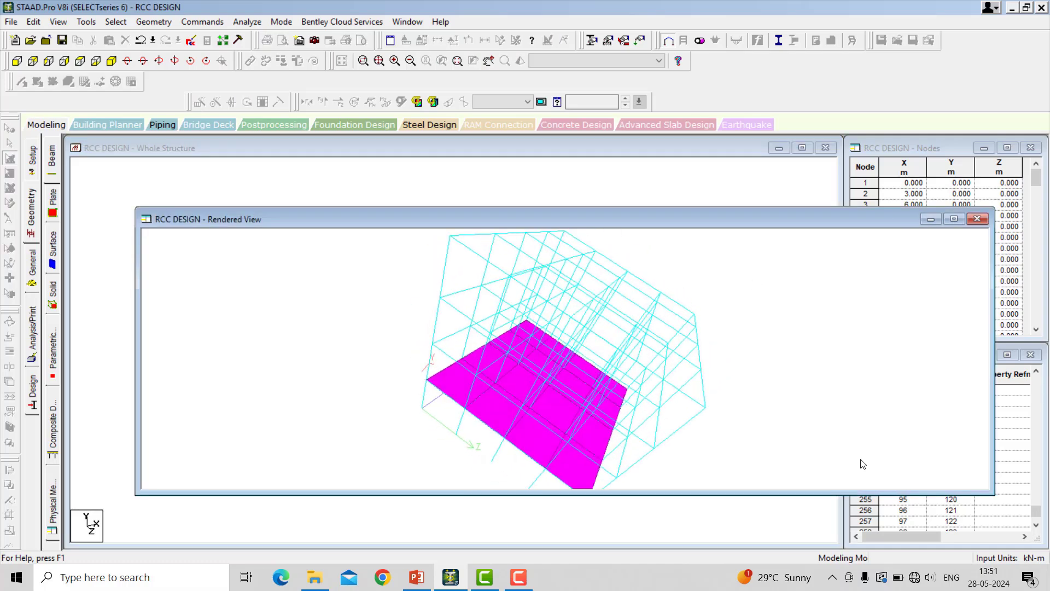
click(977, 220)
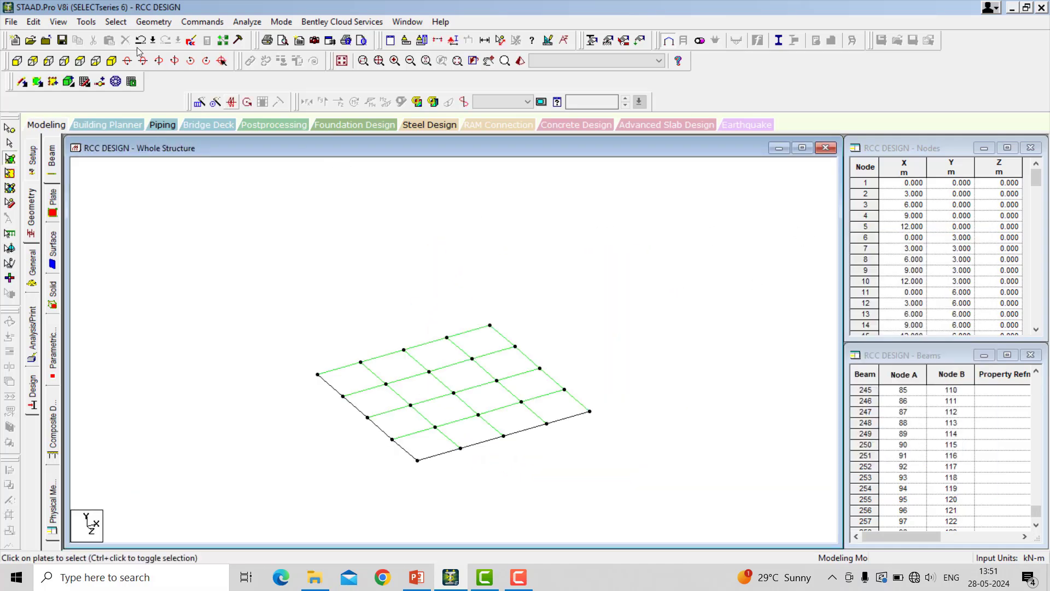
- Display the whole structure, select all first-floor plates and repeat them along Y with 3 steps at 3 m spacing
click(341, 62)
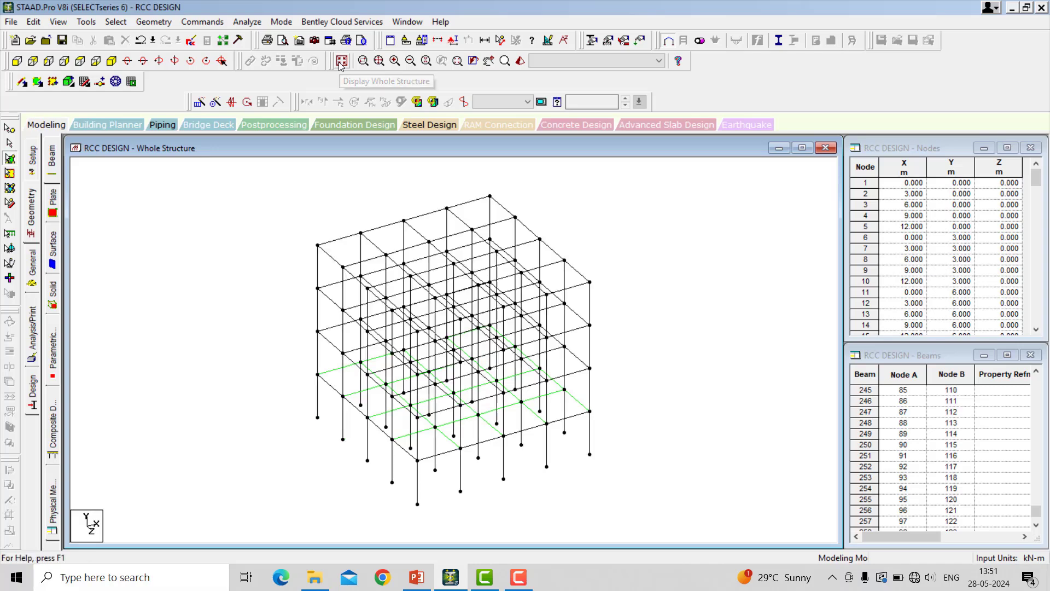
click(59, 22)
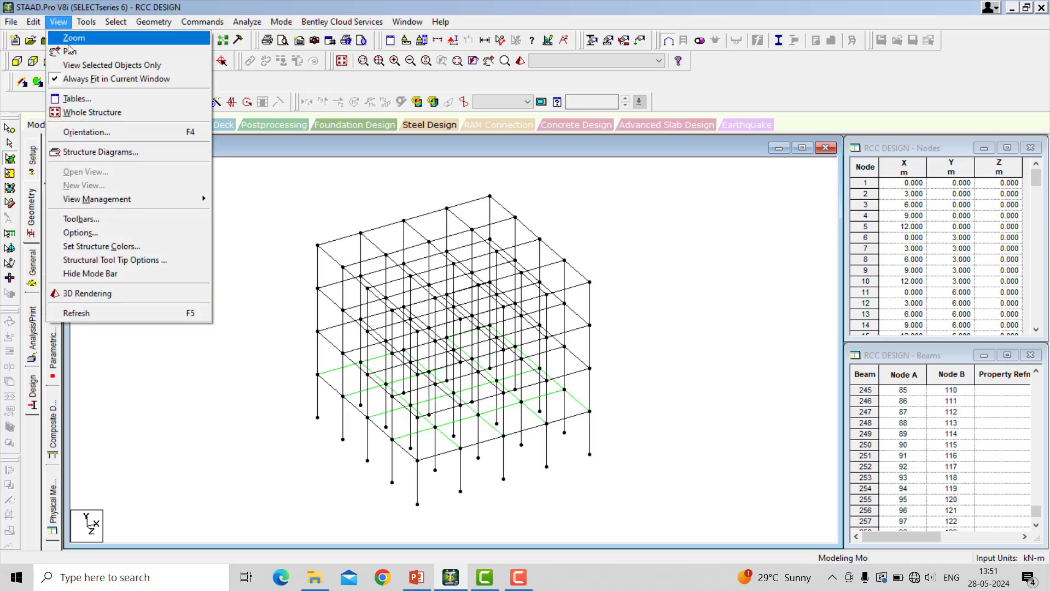
click(87, 115)
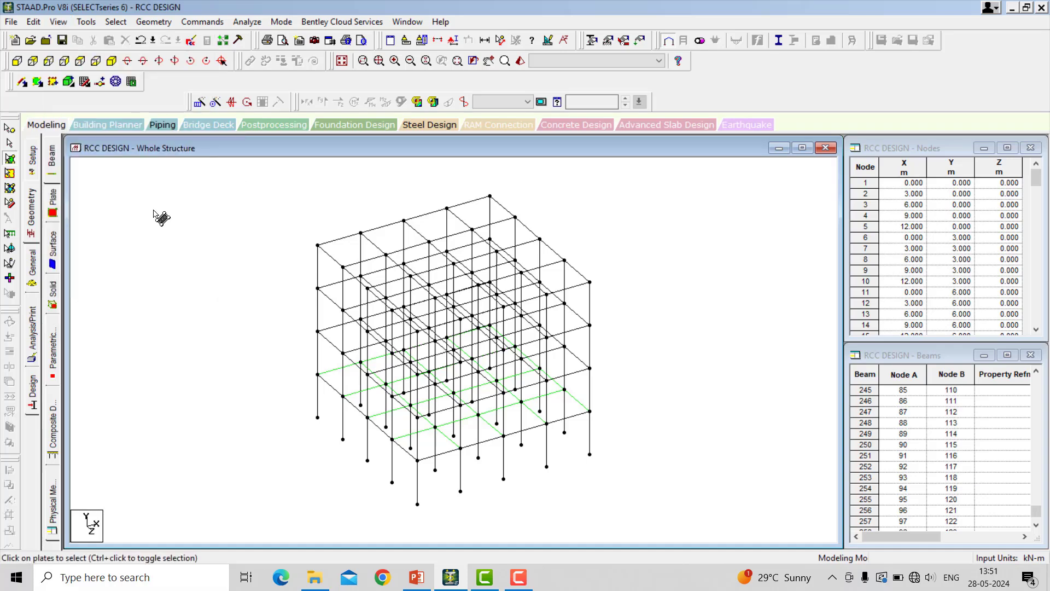
click(11, 160)
drag(211, 224, 700, 502)
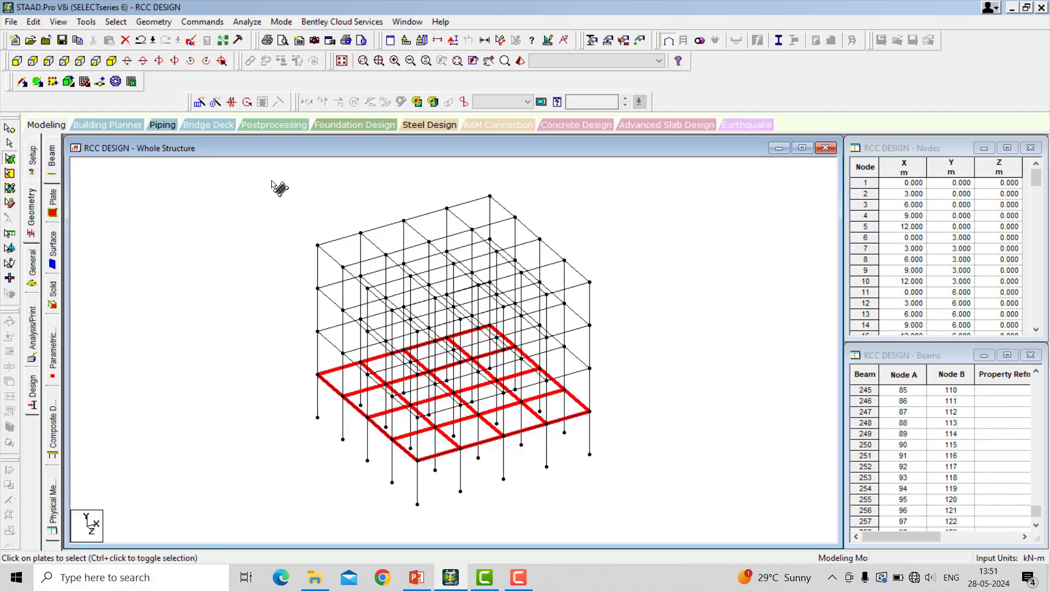
click(199, 102)
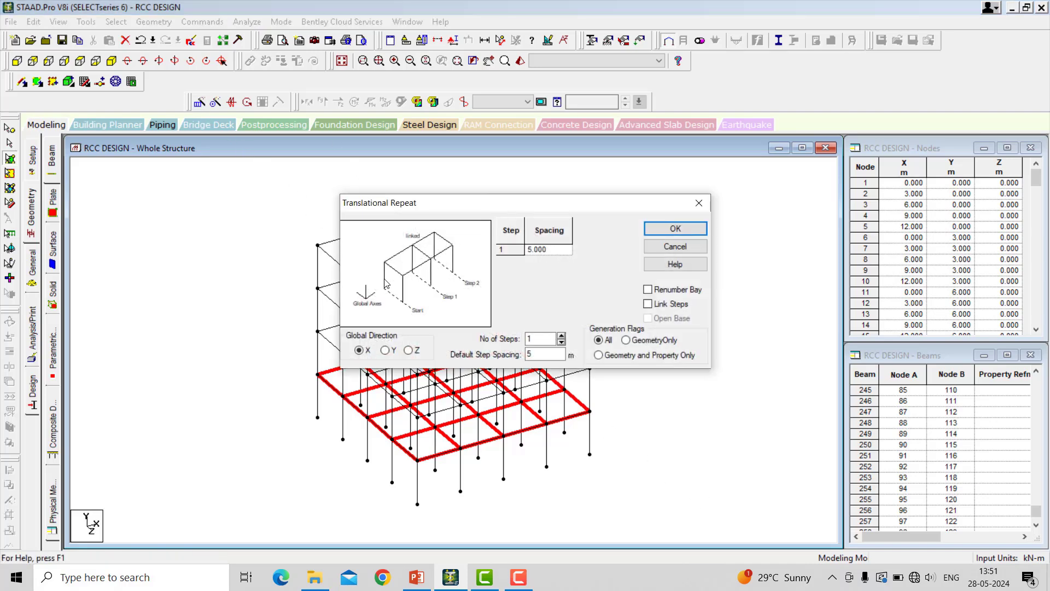
click(387, 351)
click(561, 336)
click(561, 336)
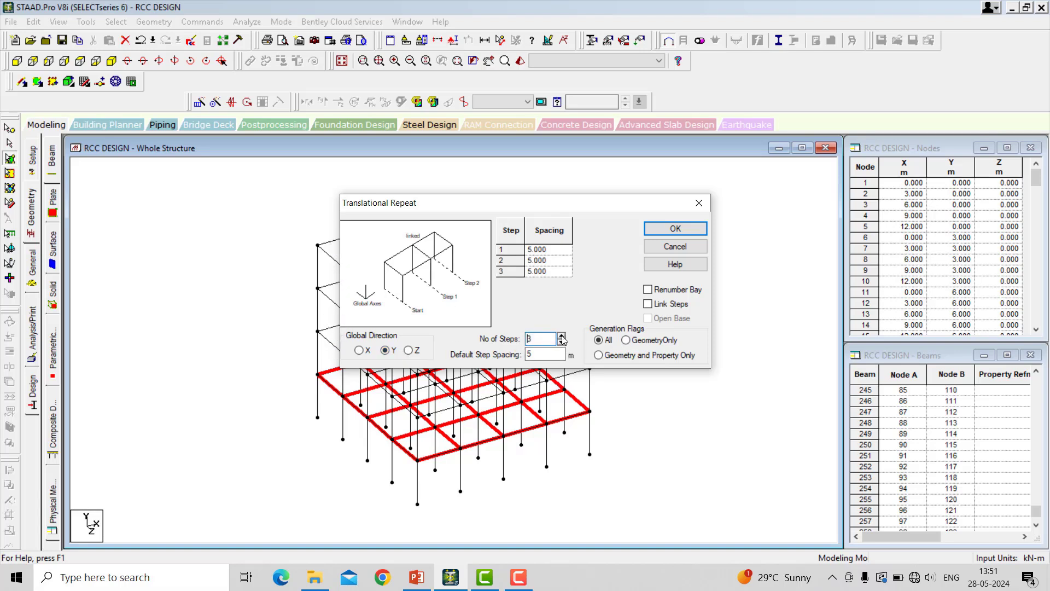
double_click(529, 354)
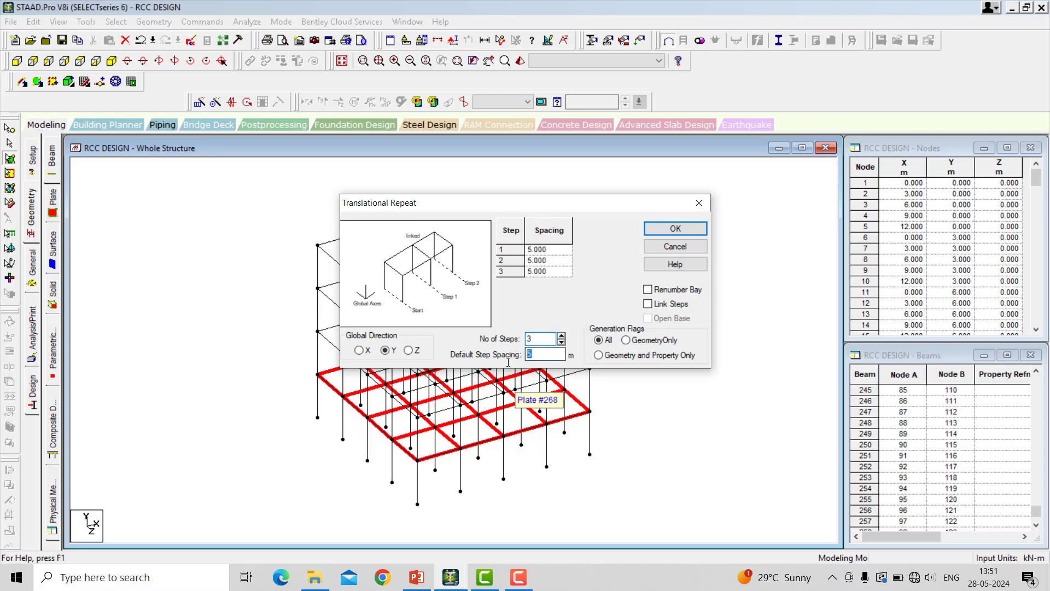
click(704, 231)
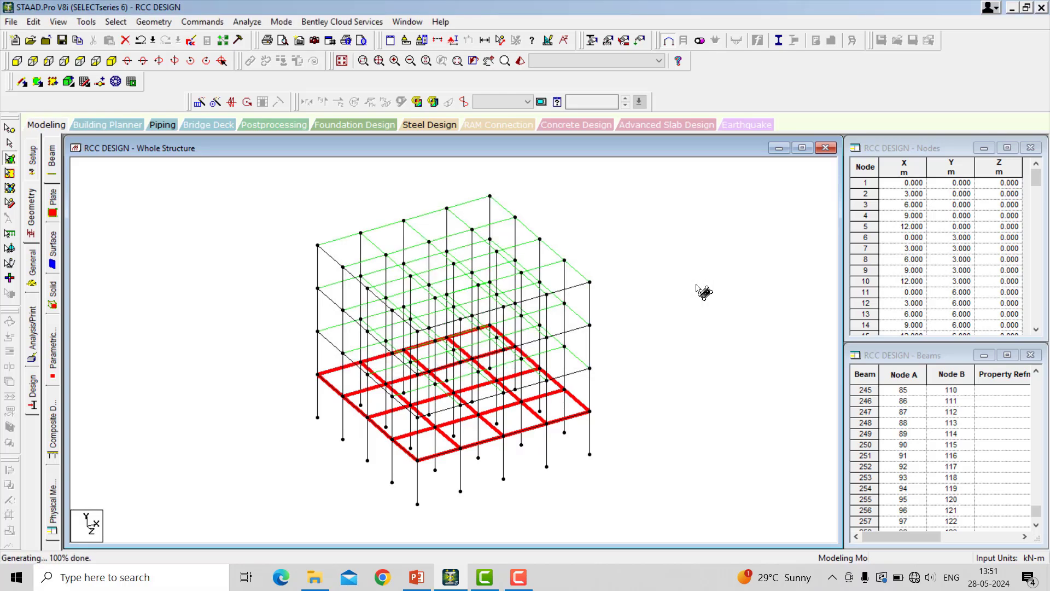
- Check the slabs on all floors from another angle in the 3D rendered view and close it
click(520, 61)
drag(521, 369, 624, 351)
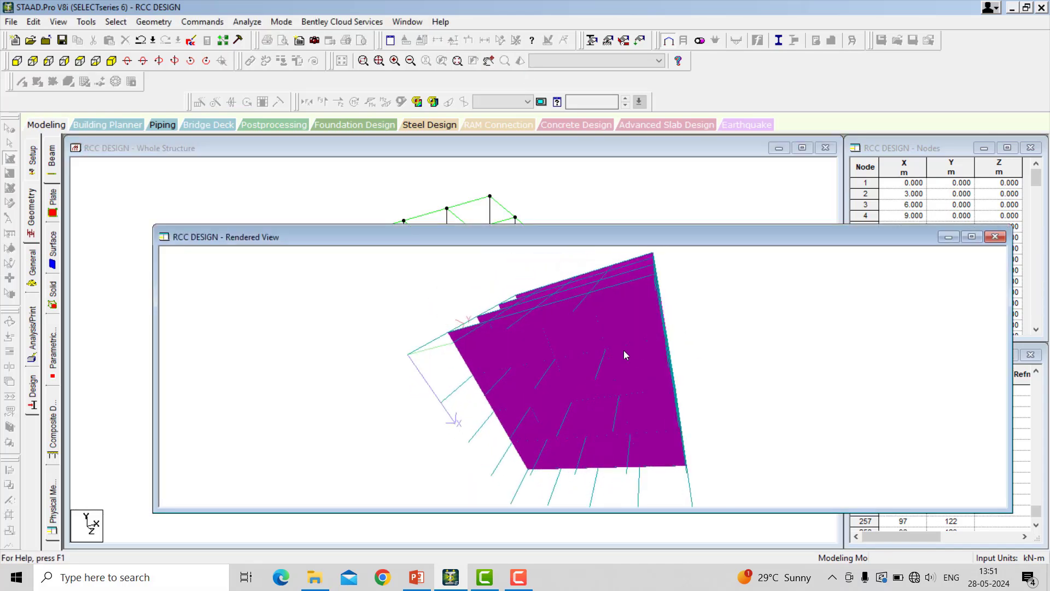
click(995, 236)
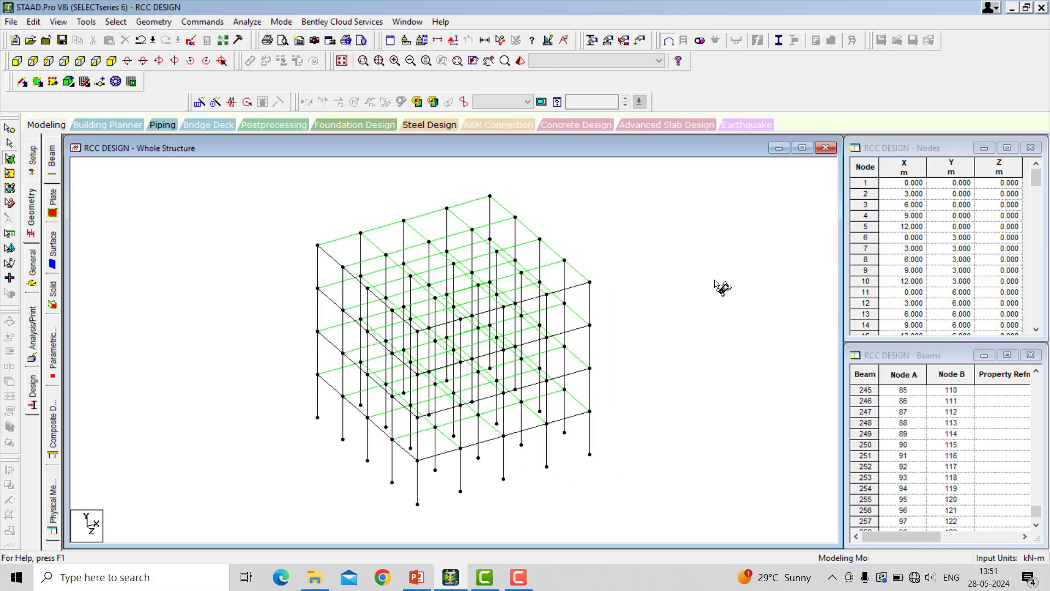
- Define a rectangular concrete section with YD 0.3 m and ZD 0.3 m
click(31, 263)
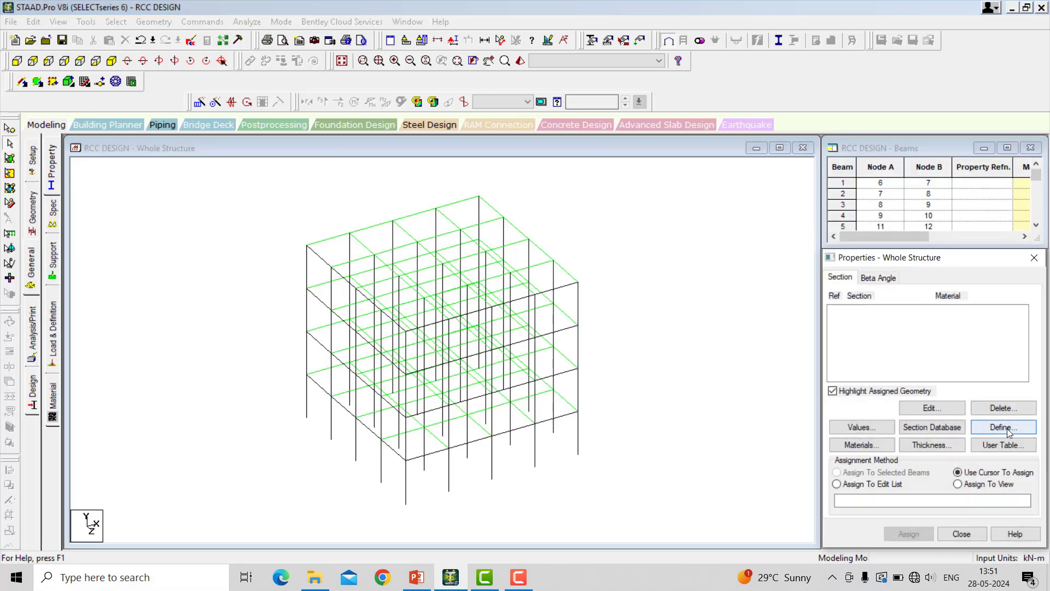
click(1009, 432)
click(329, 182)
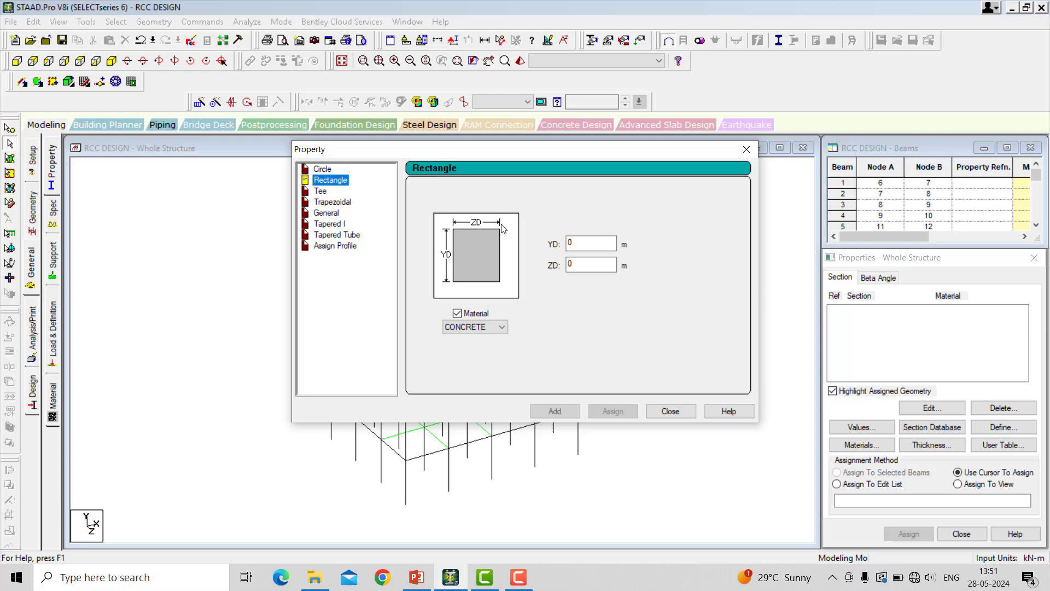
double_click(581, 244)
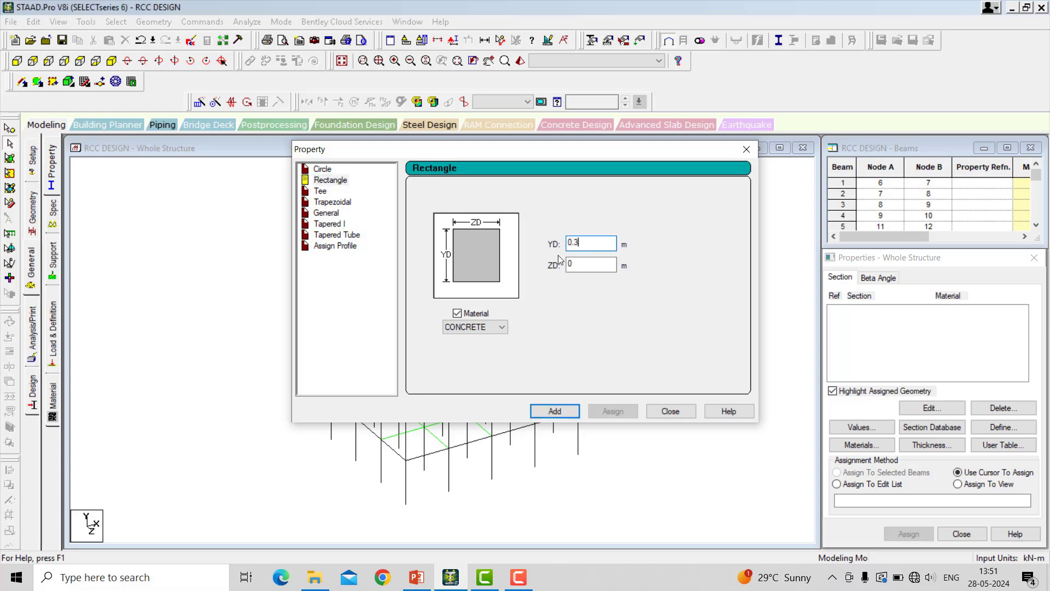
double_click(574, 263)
click(564, 412)
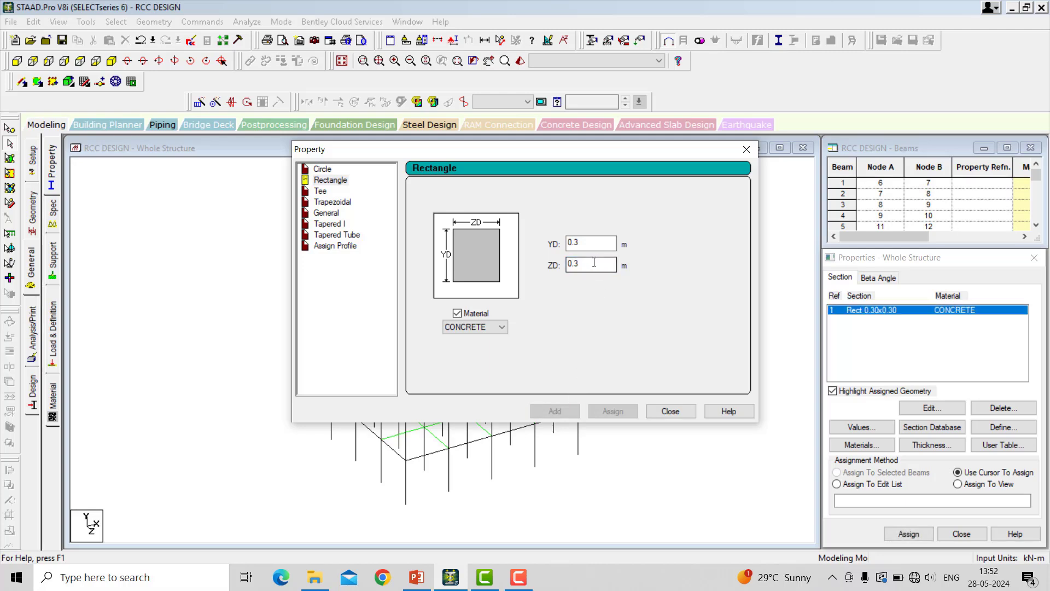
- Add a second rectangular concrete section with YD 0.3 m and ZD 0.23 m and finish defining sections
drag(596, 266, 552, 280)
text(0.23)
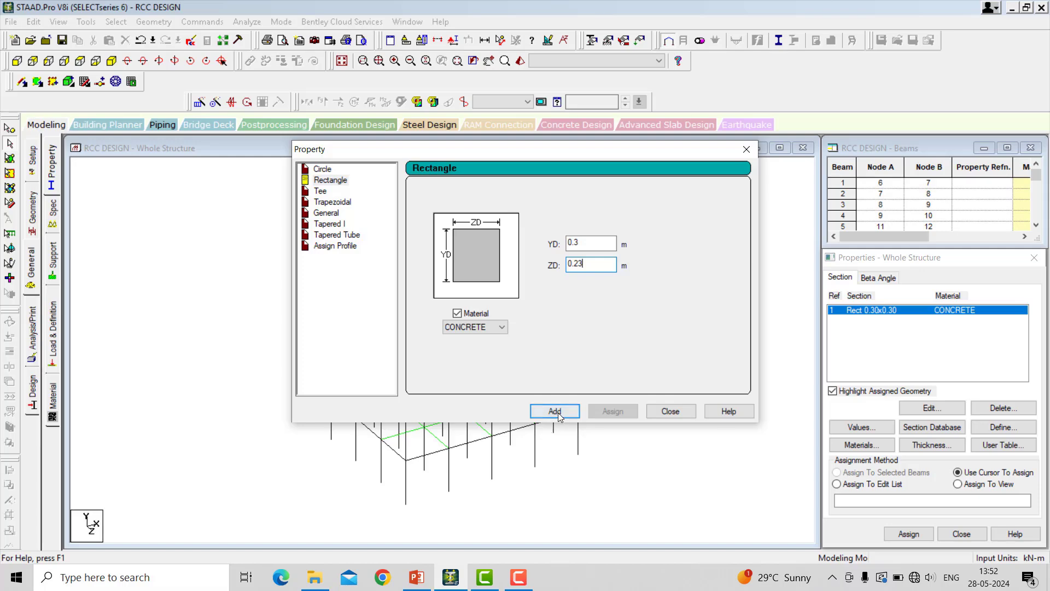
click(555, 412)
click(670, 411)
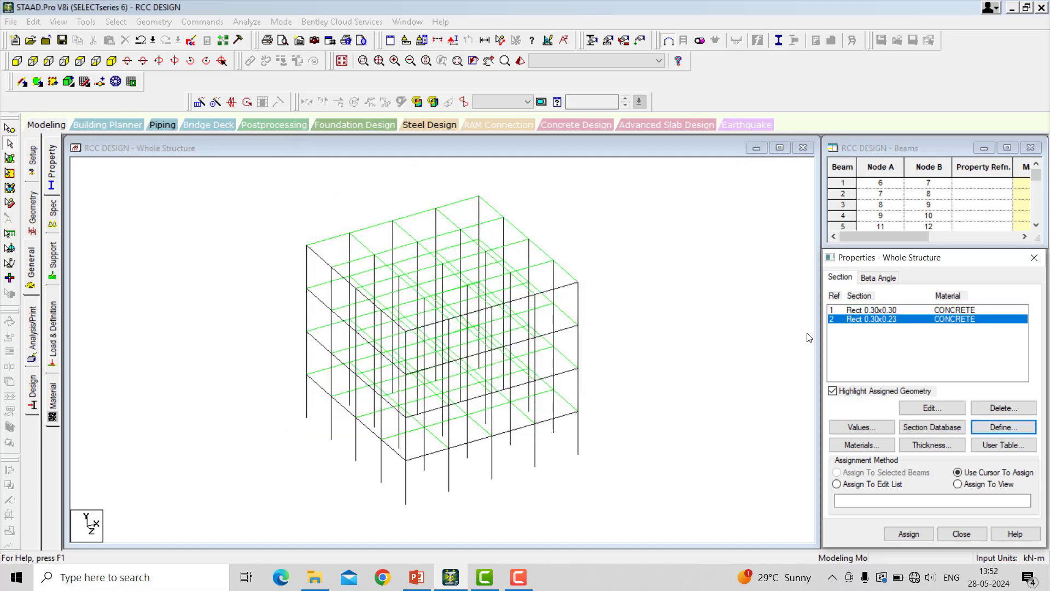
- Select all beams parallel to X and Z and assign the Rect 0.30x0.23 section to them
click(116, 22)
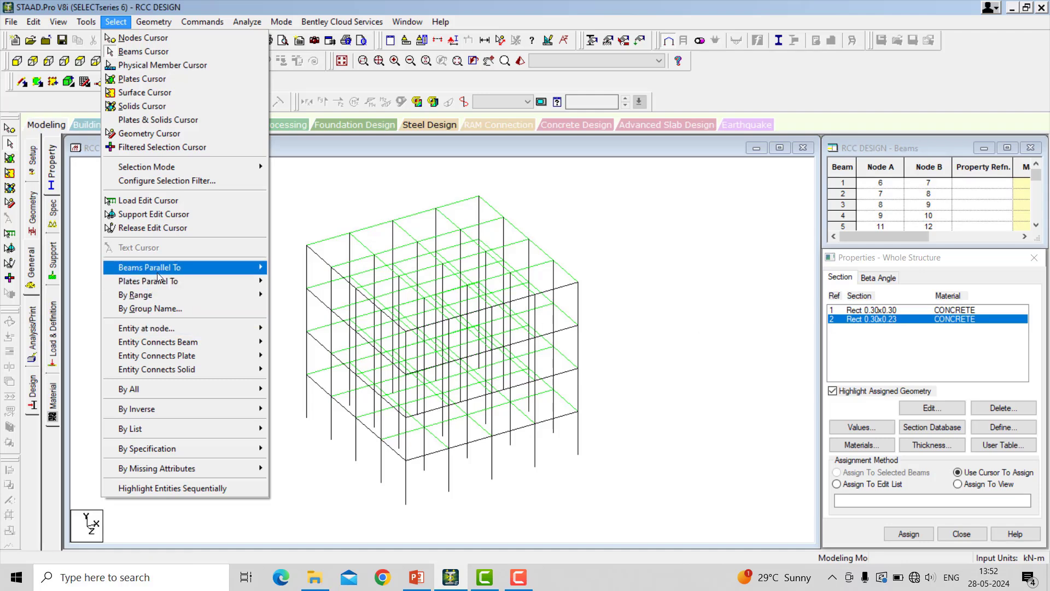
mouse_move(215, 272)
click(287, 279)
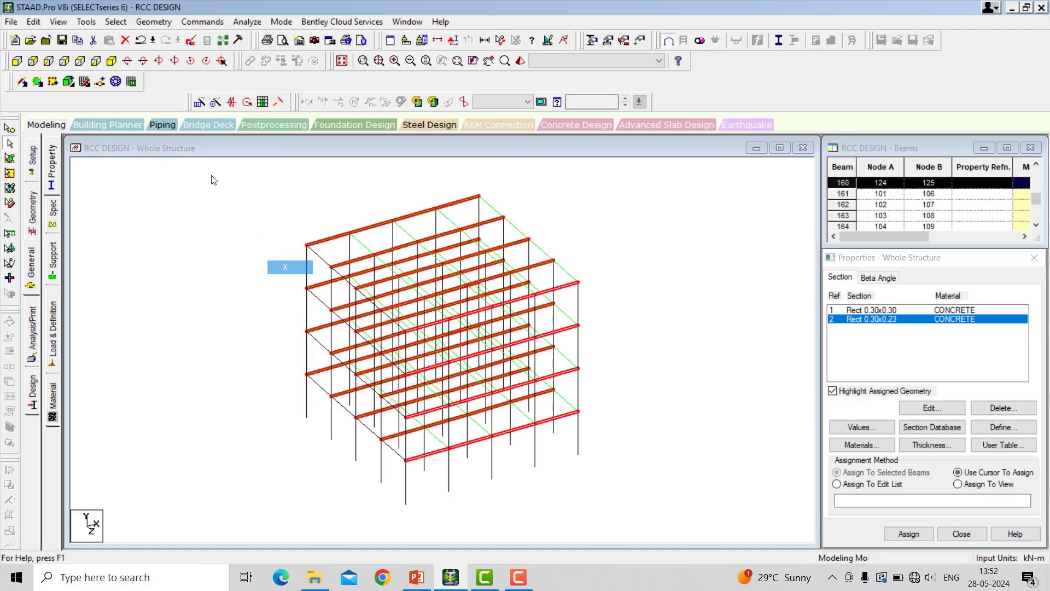
click(117, 23)
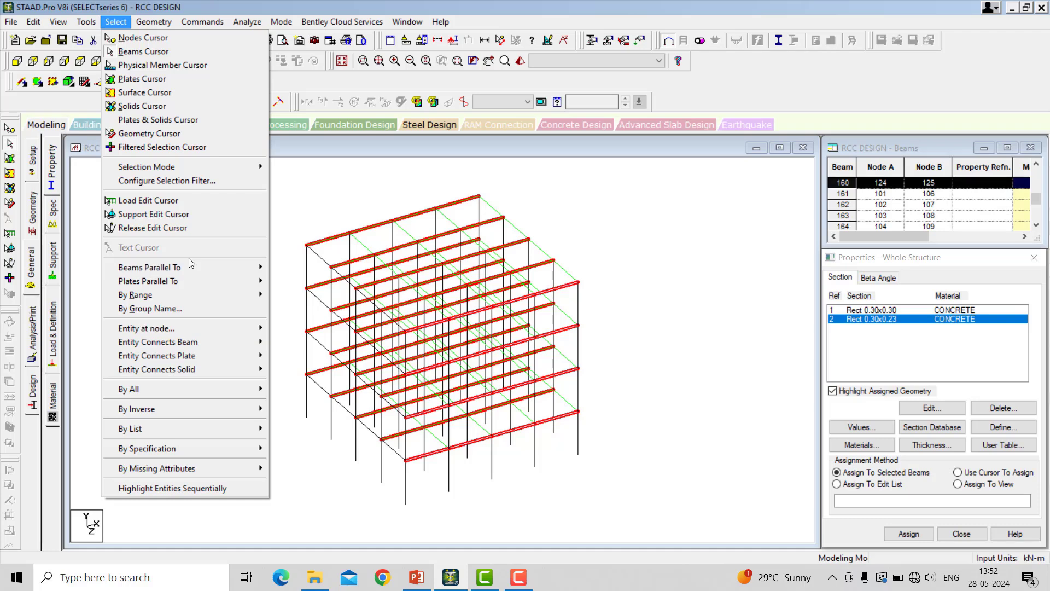
mouse_move(209, 273)
click(286, 296)
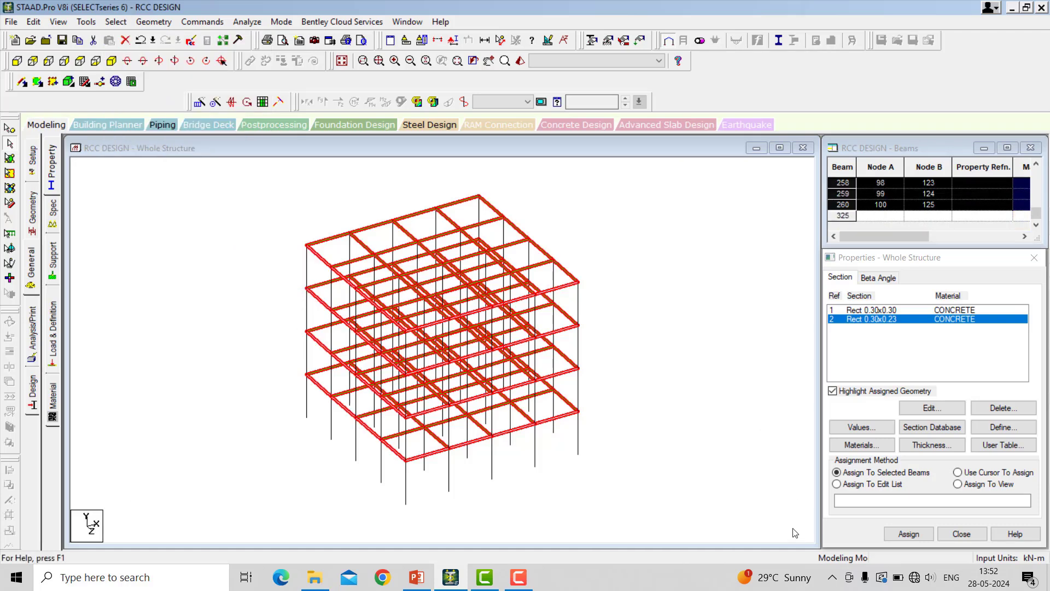
click(909, 534)
click(887, 435)
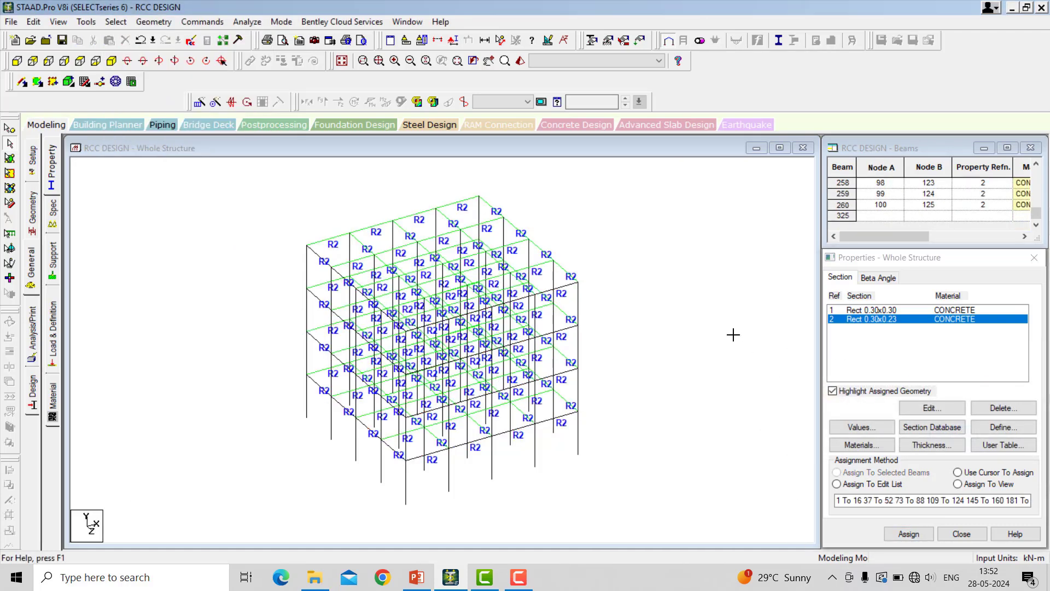
- Select all members parallel to Y and assign the Rect 0.30x0.30 section to these columns
click(862, 310)
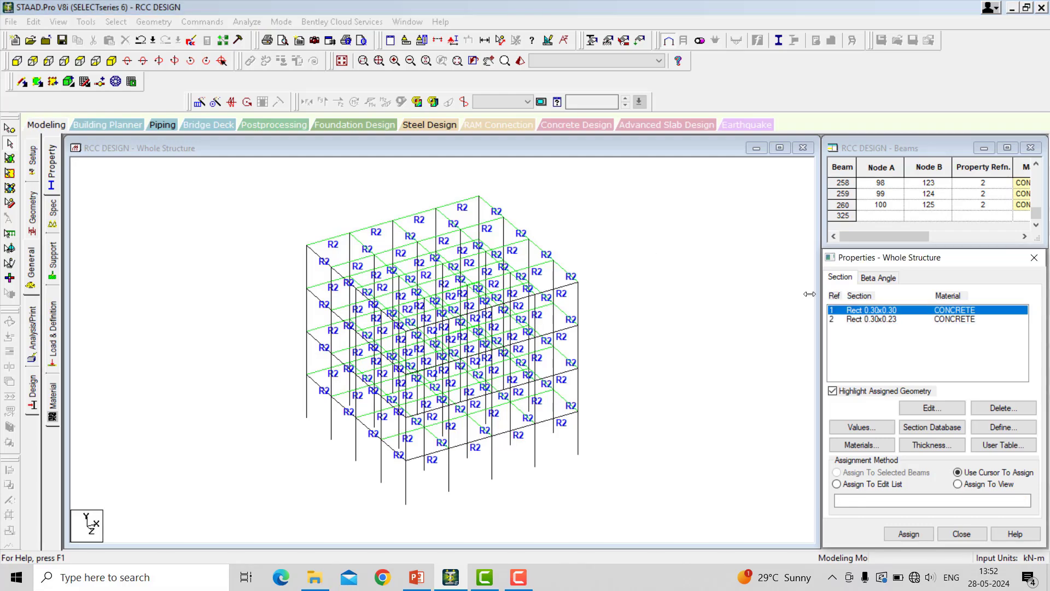
click(116, 21)
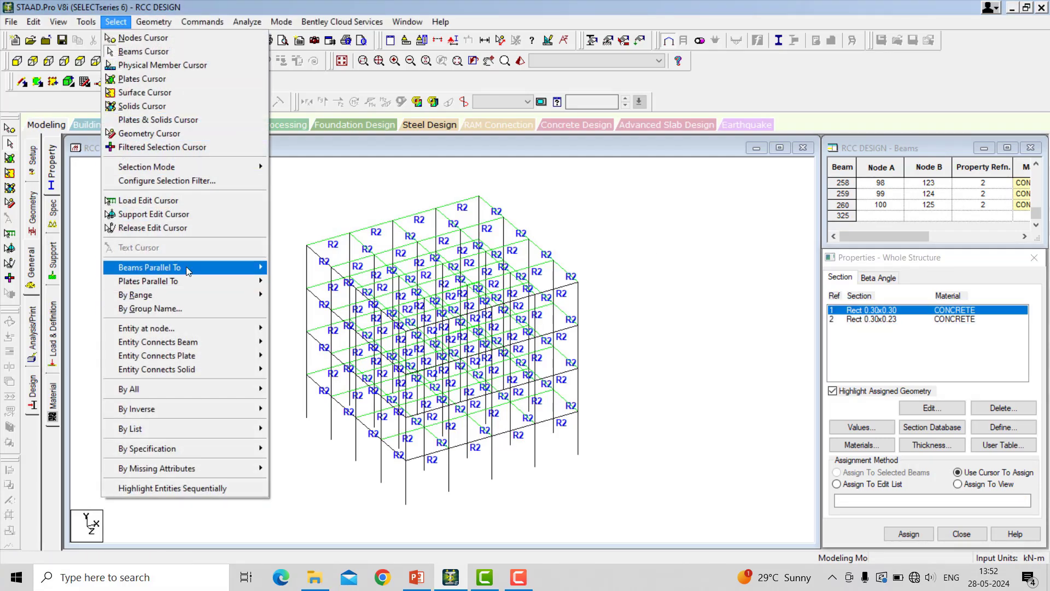
mouse_move(249, 267)
click(276, 281)
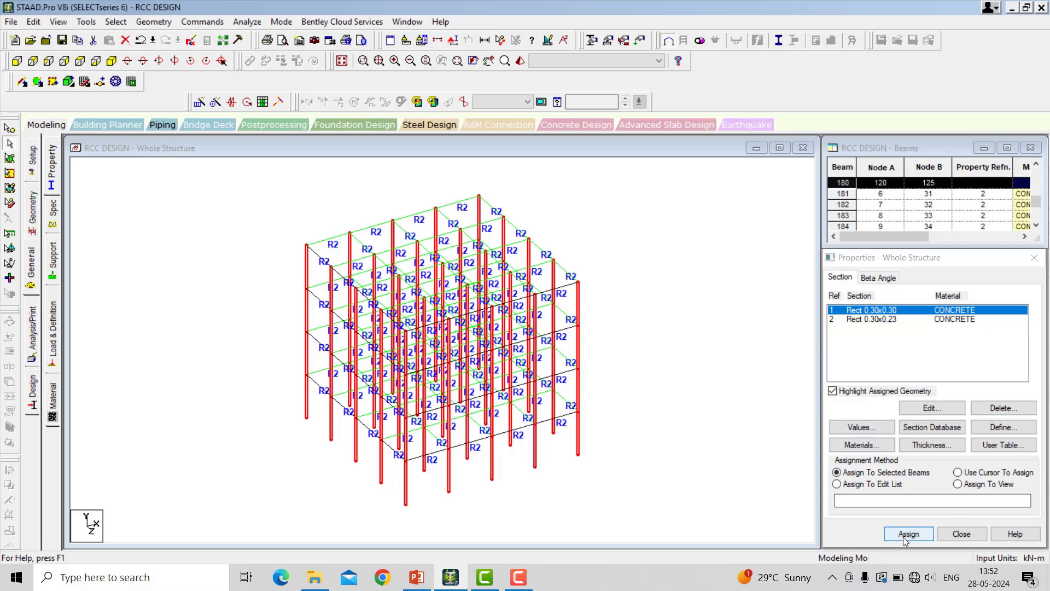
click(908, 533)
click(957, 436)
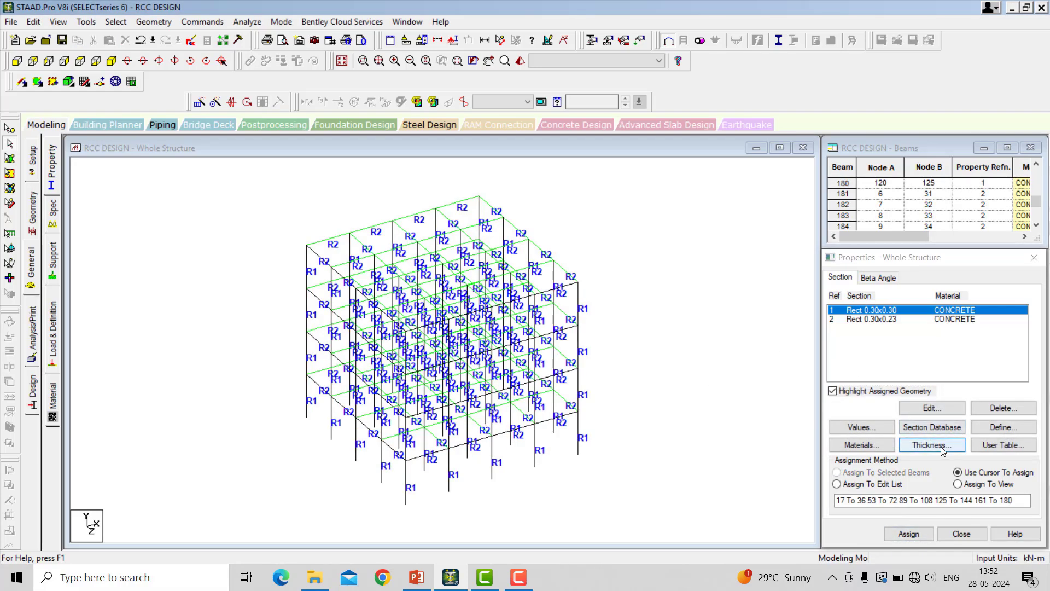
- Define a concrete plate element thickness of 0.15 m at all four nodes
click(941, 448)
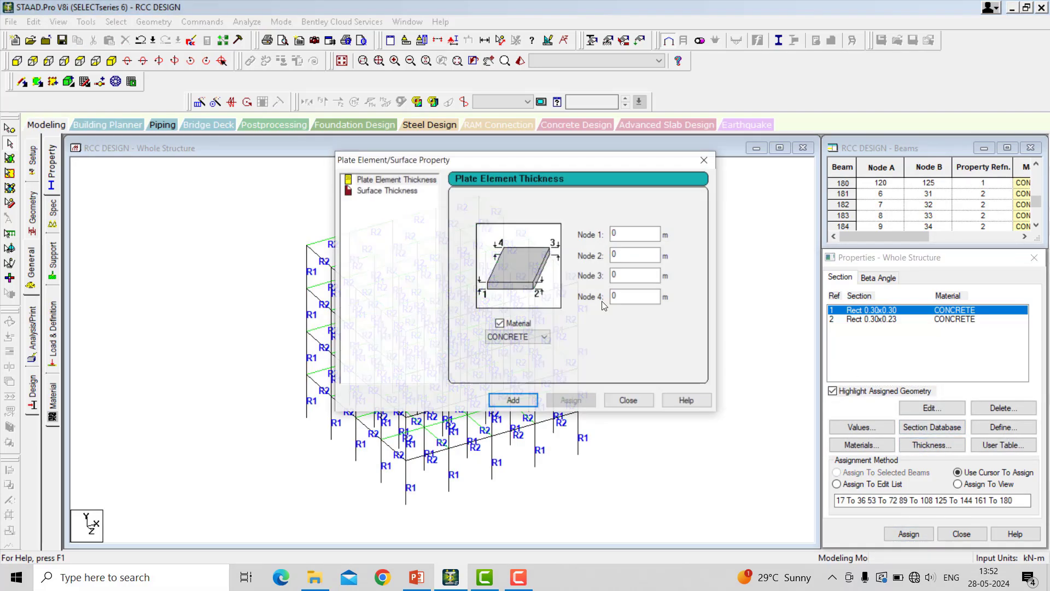
drag(638, 238, 601, 234)
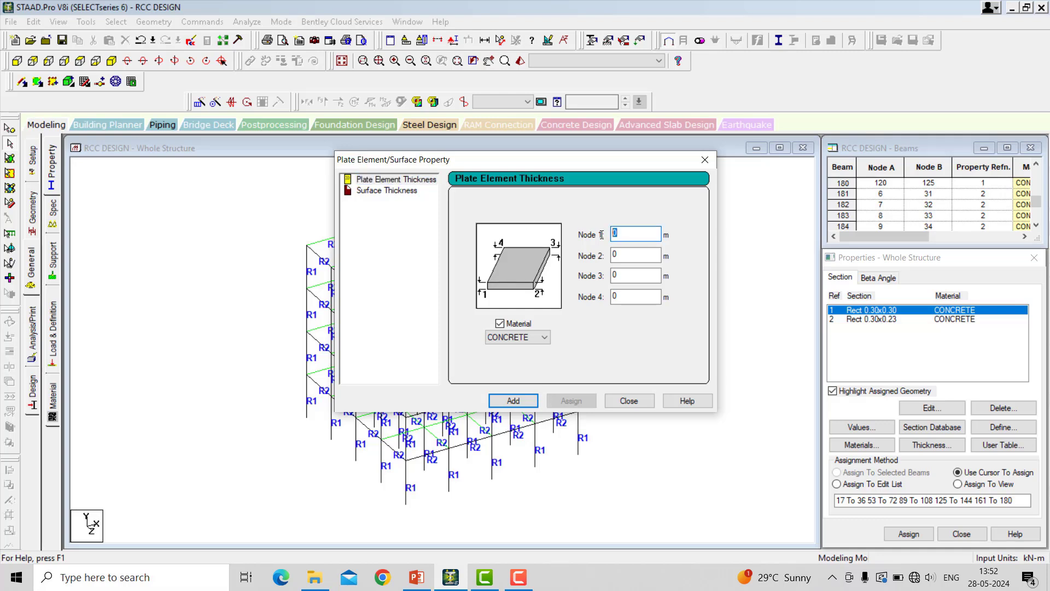
text(.15)
click(521, 404)
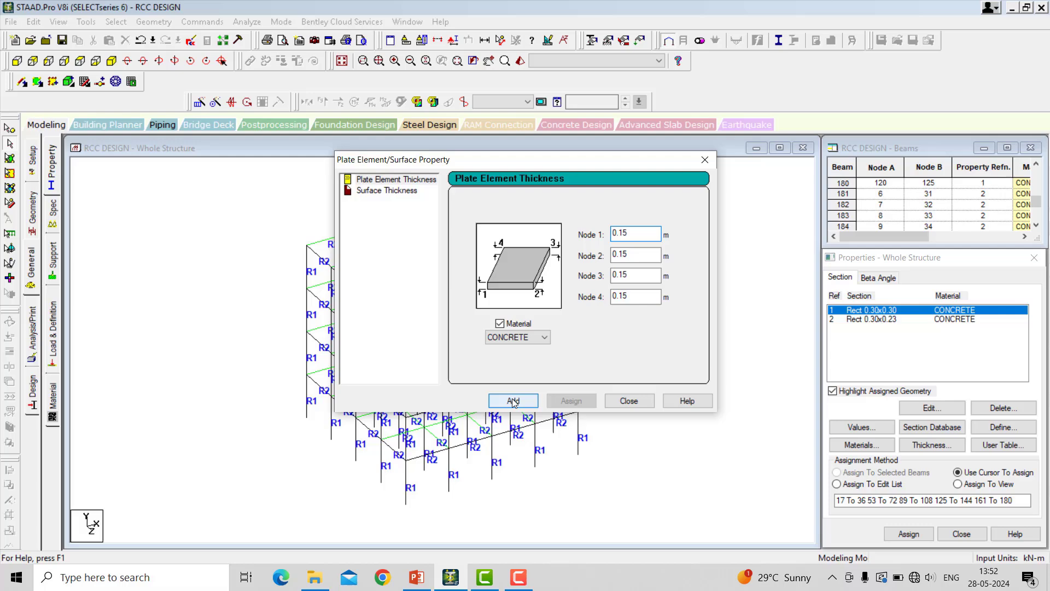
click(628, 401)
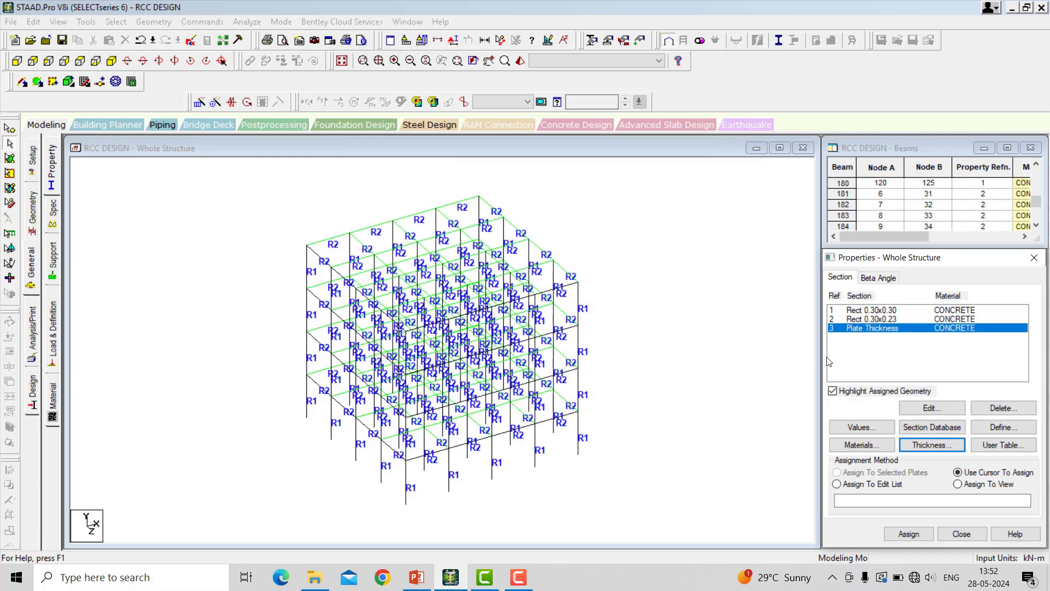
- Select the floor plates on all levels and assign the plate thickness property to them
click(9, 158)
drag(281, 207, 683, 471)
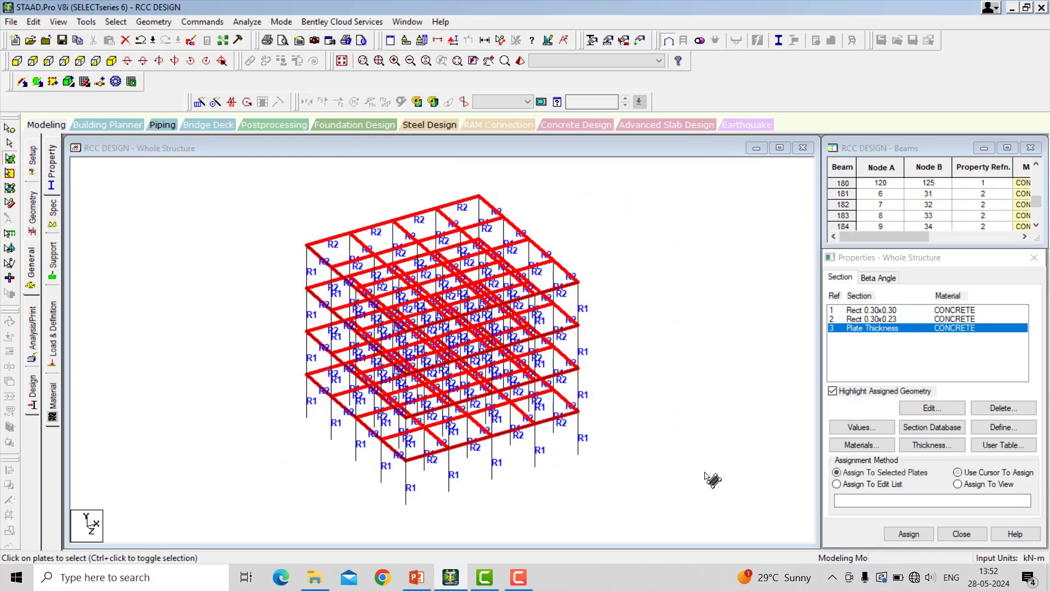
click(923, 535)
click(966, 497)
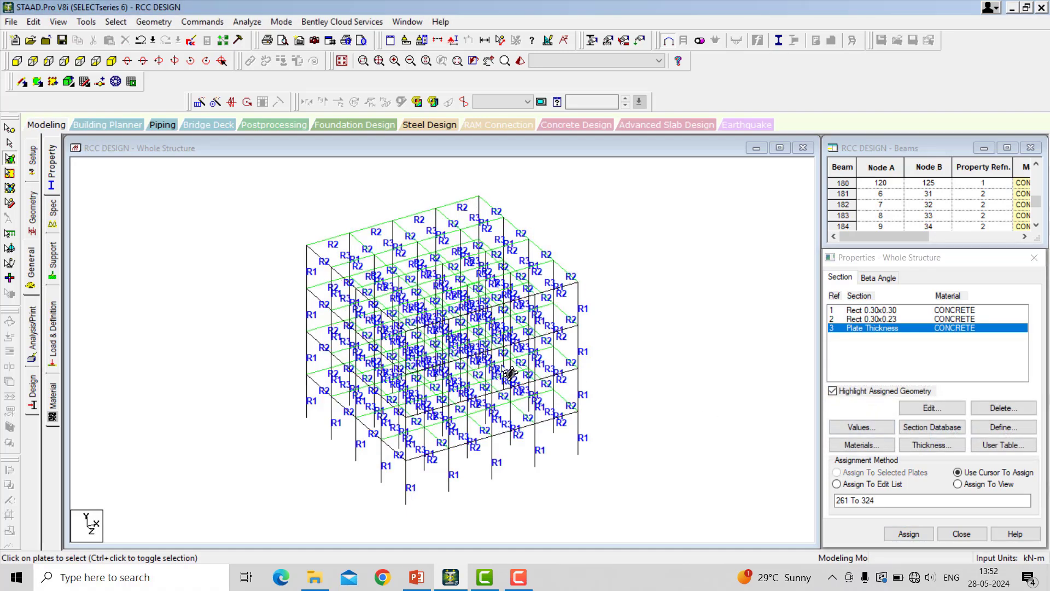
- Create a fixed support definition for the structure
click(53, 262)
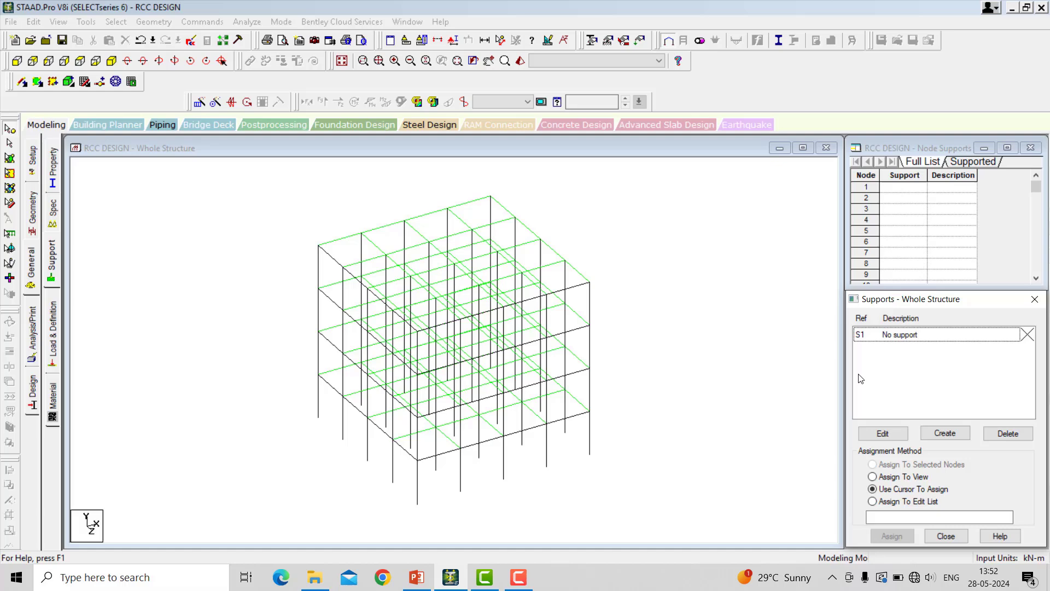
click(945, 435)
click(855, 548)
- Select all column base nodes in the front view, assign Support 2 to them and restore the isometric view
click(900, 350)
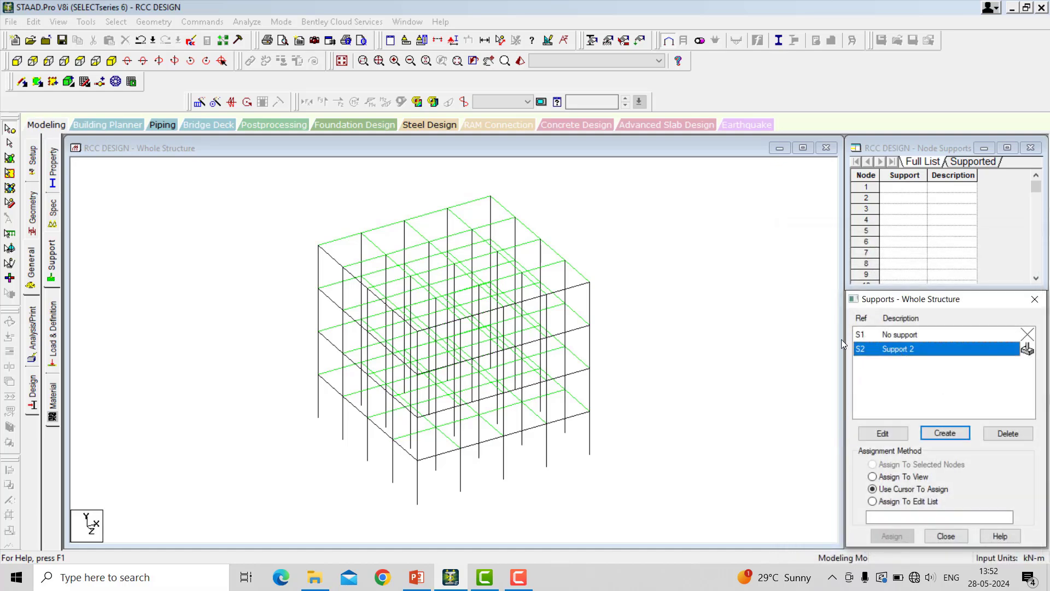
click(17, 63)
click(12, 126)
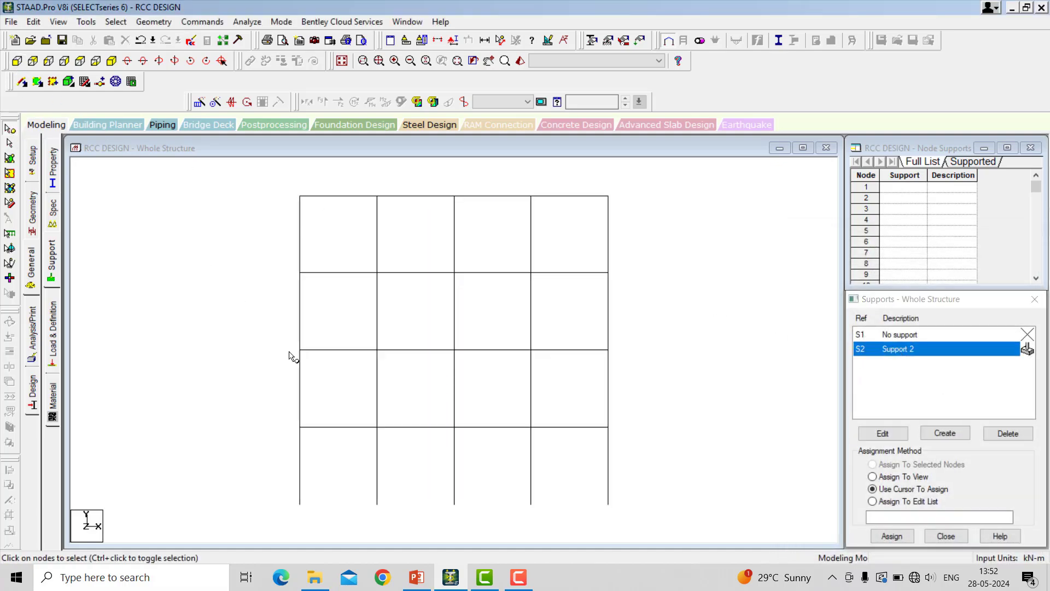
drag(309, 519, 625, 526)
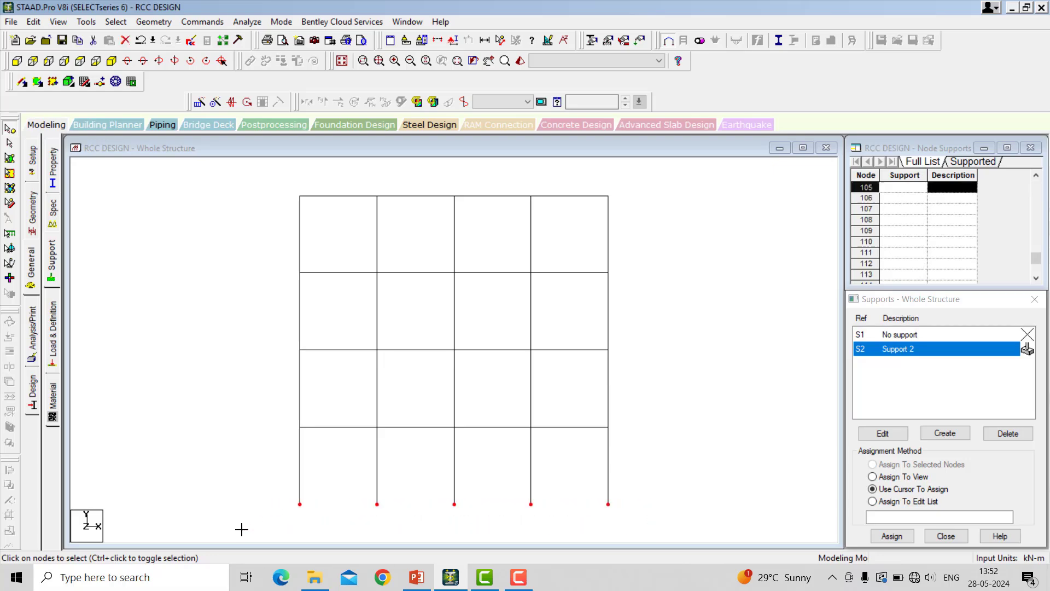
click(892, 536)
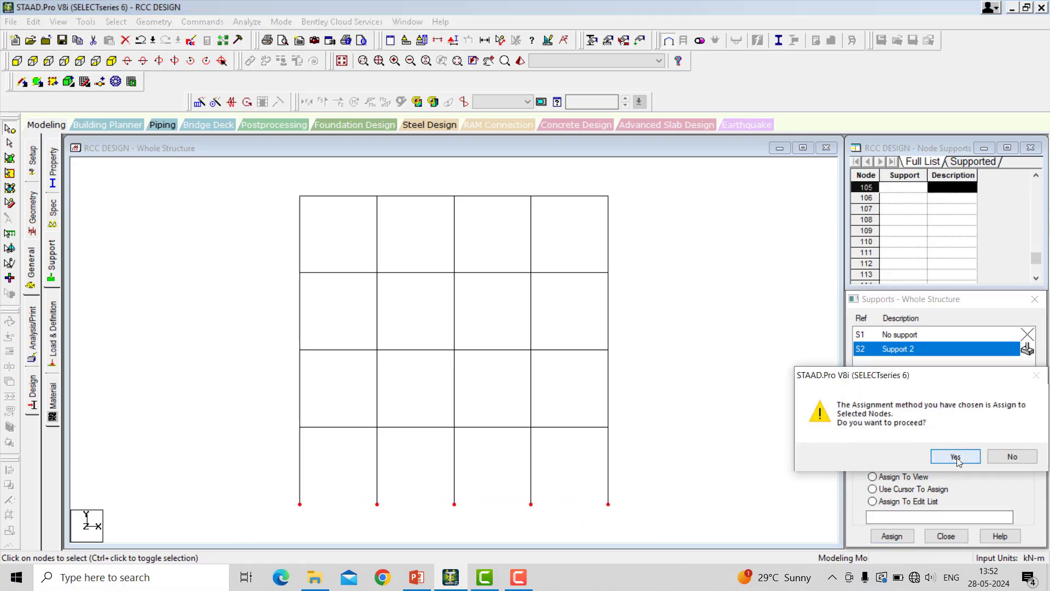
click(953, 457)
click(112, 62)
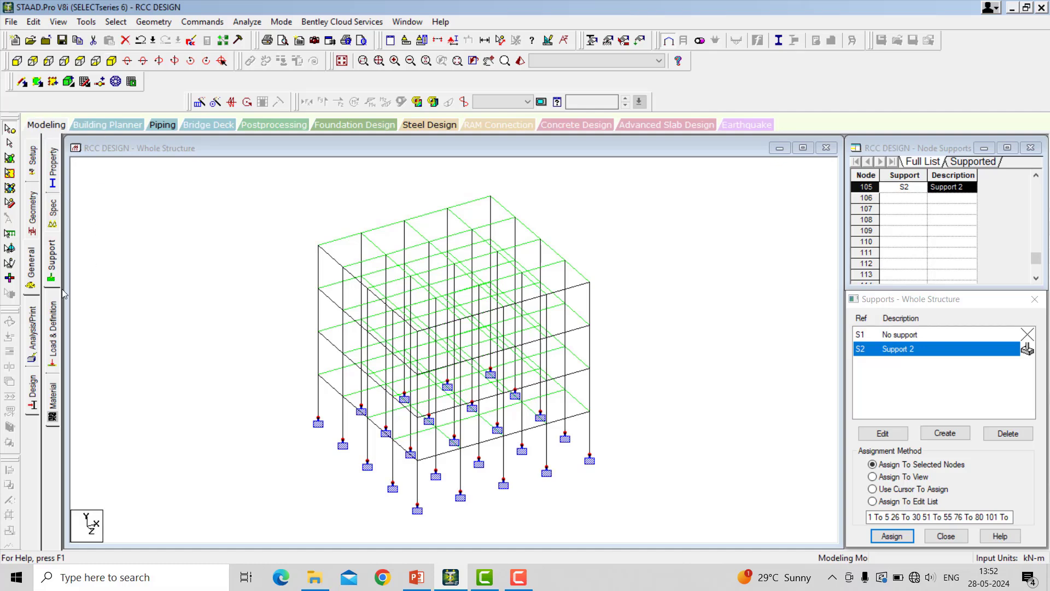
- Create primary load case 1 with loading type Dead and the title SW
click(53, 315)
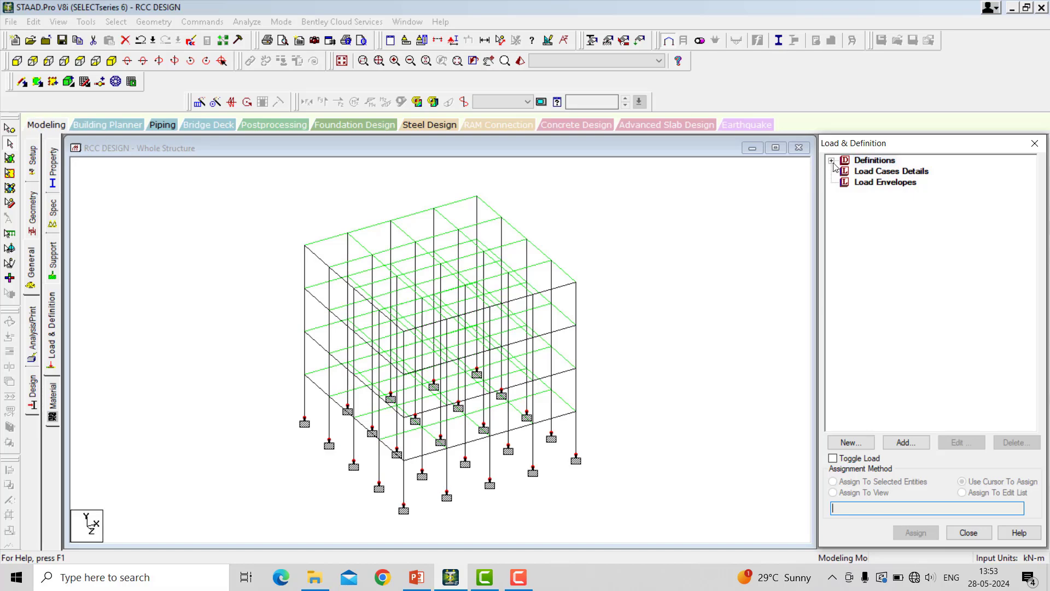
click(861, 172)
click(906, 442)
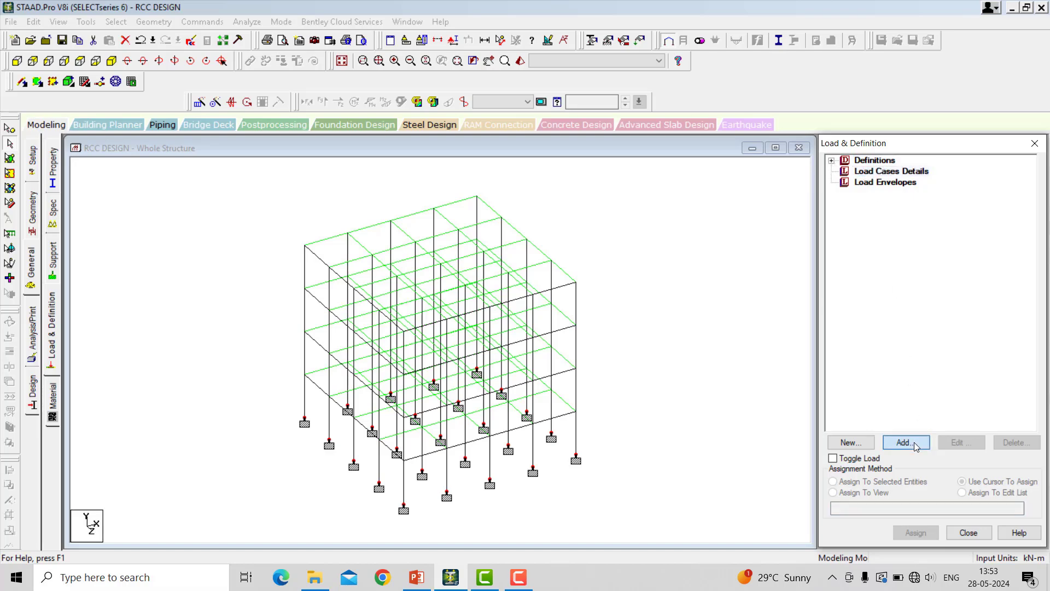
click(573, 212)
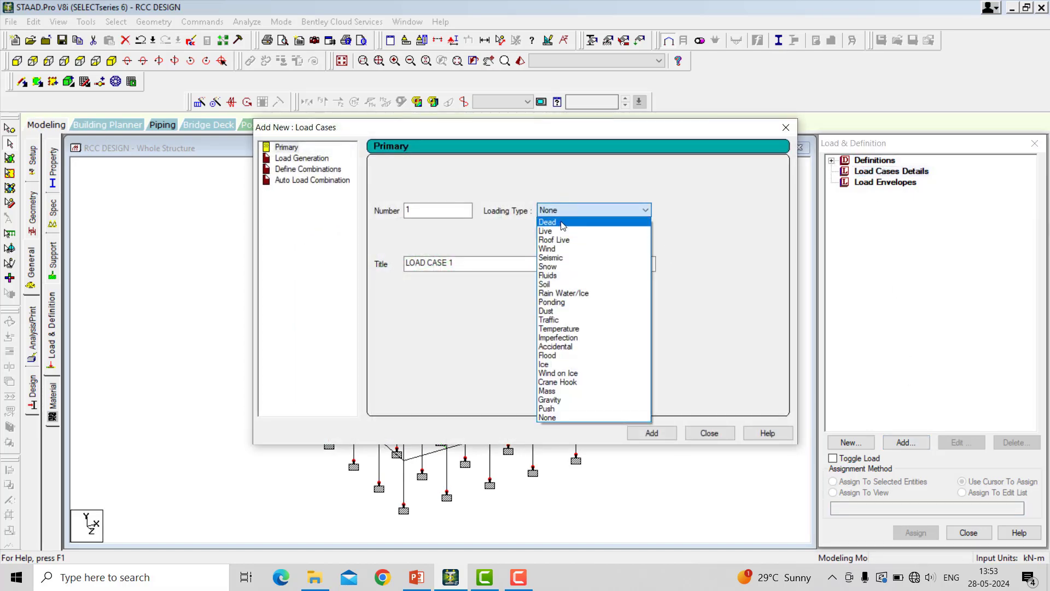
click(564, 225)
drag(493, 264, 307, 282)
text(SW)
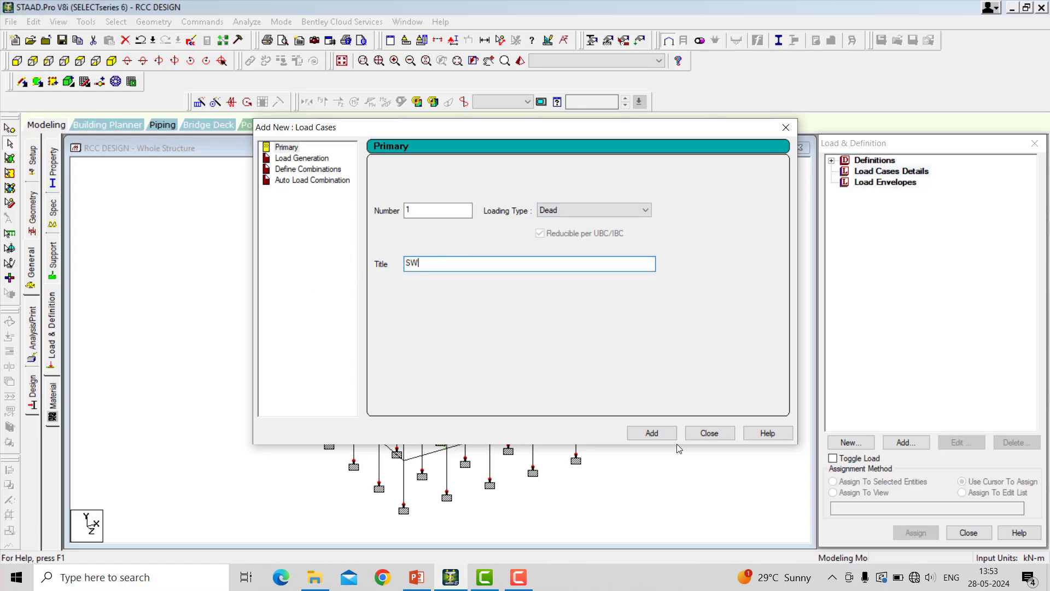
click(667, 437)
click(726, 433)
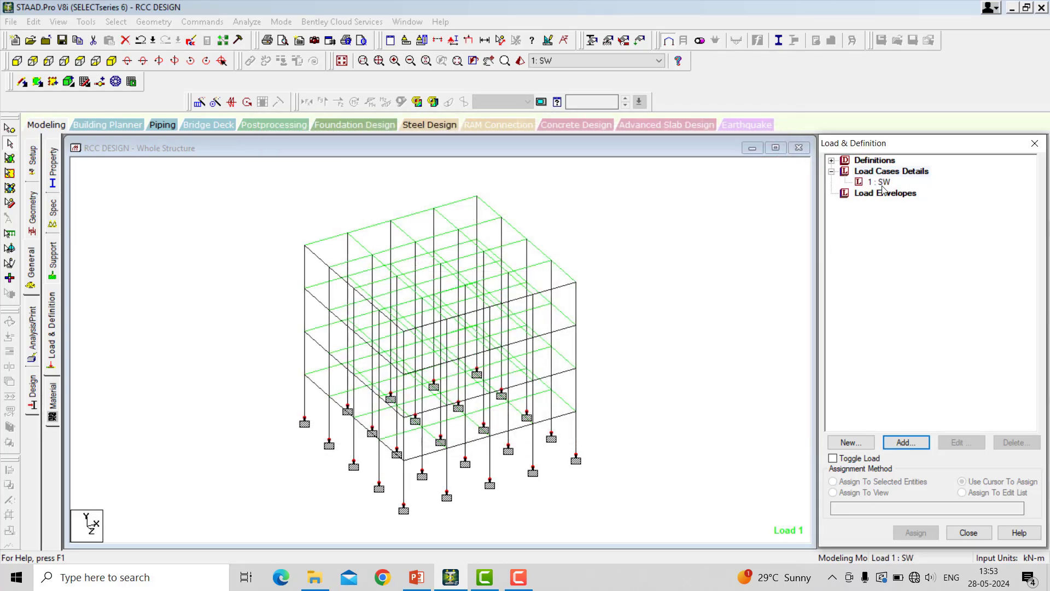
- Add a selfweight load in the Y direction with factor -1 to the SW load case and assign it to the whole view
click(906, 442)
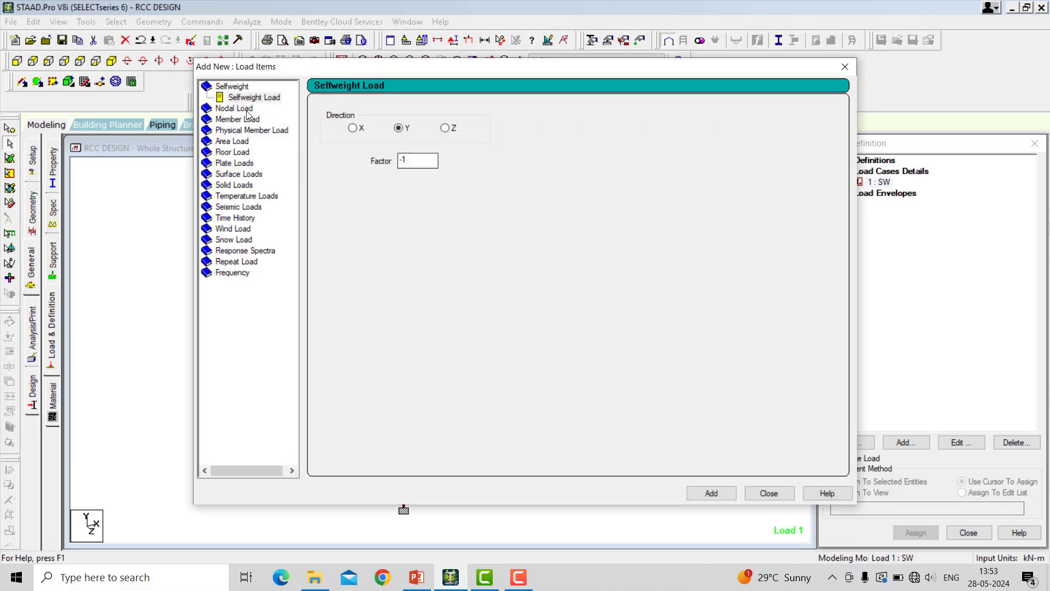
click(720, 494)
click(768, 493)
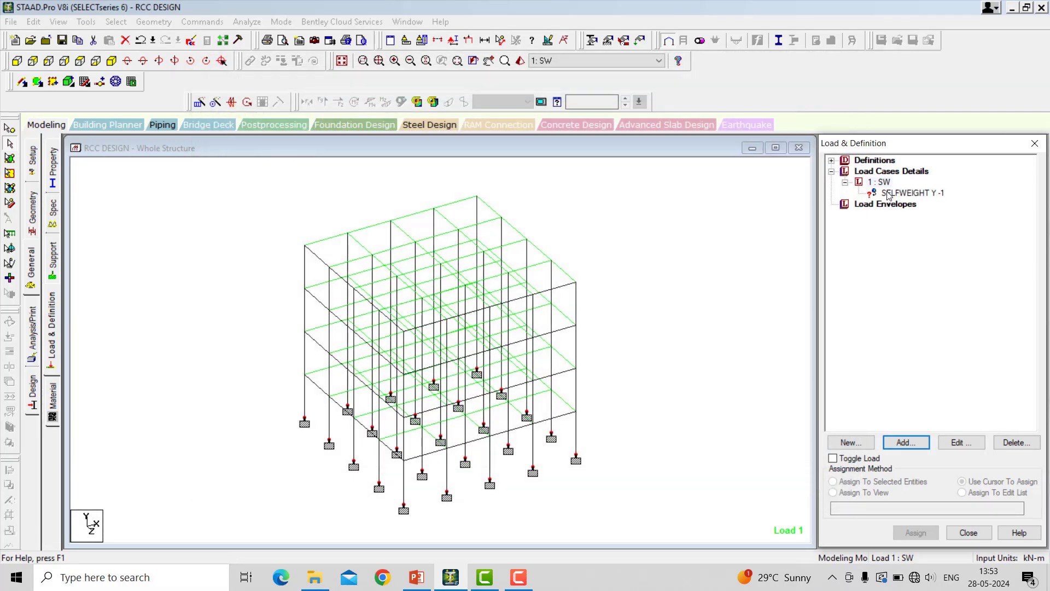
click(863, 493)
click(916, 532)
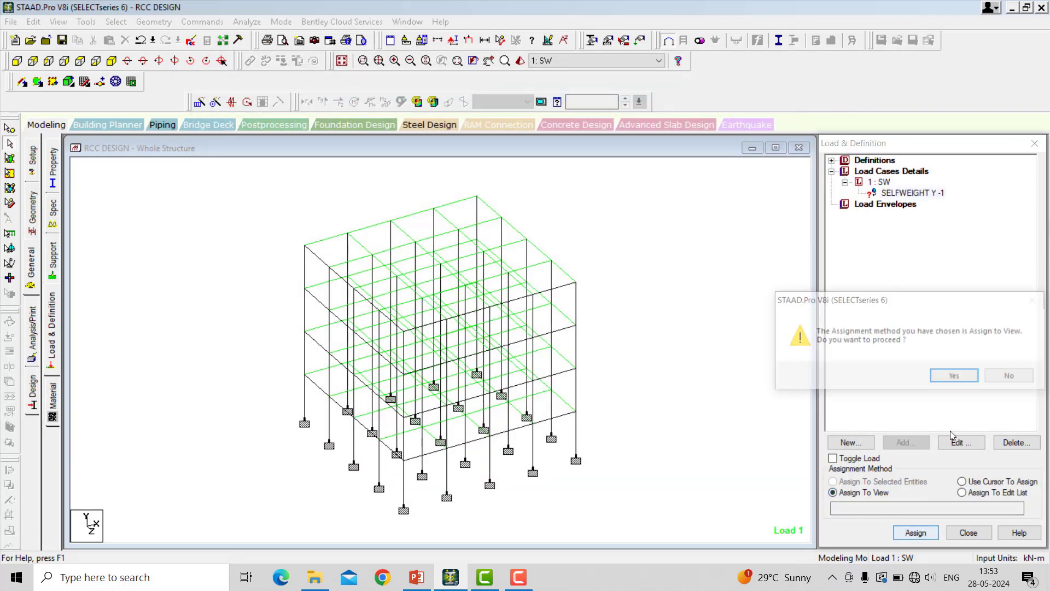
click(956, 376)
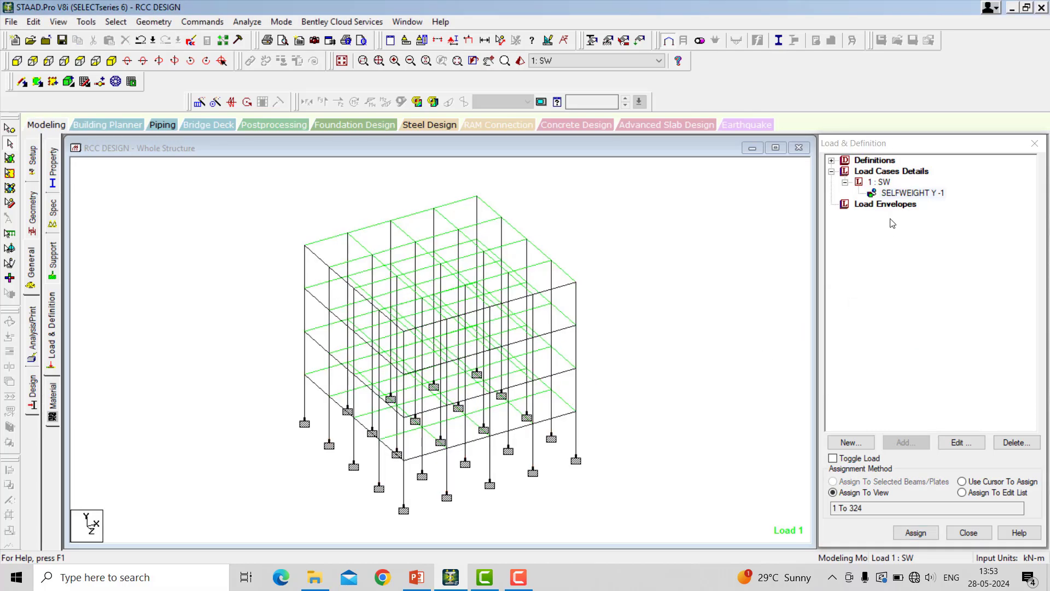
- Create primary load case 2 with loading type Live and the title LL
click(885, 183)
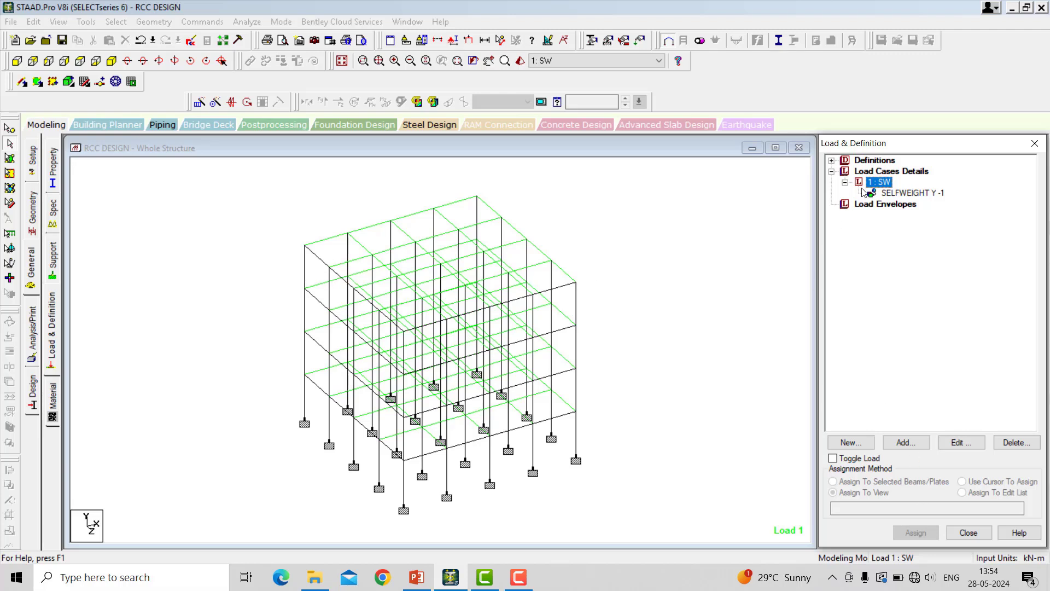
click(889, 170)
click(906, 442)
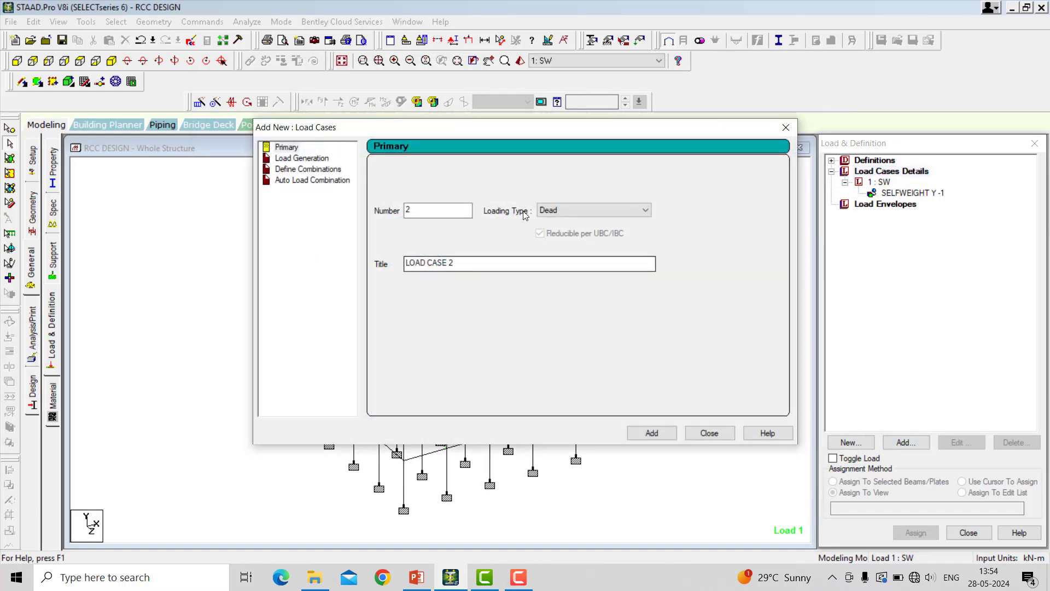
click(594, 210)
click(553, 228)
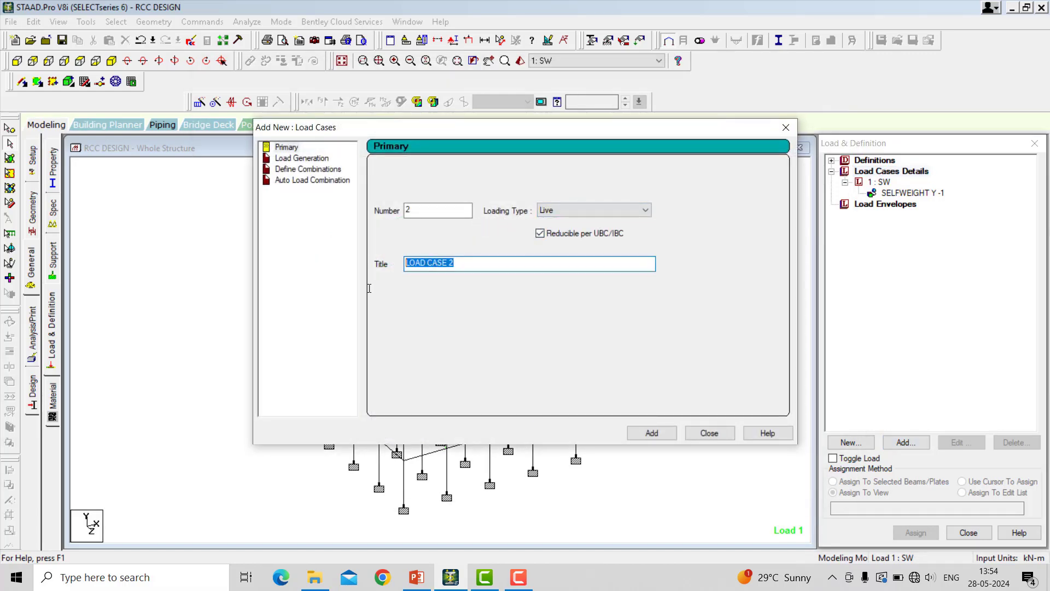
text(LL)
click(652, 432)
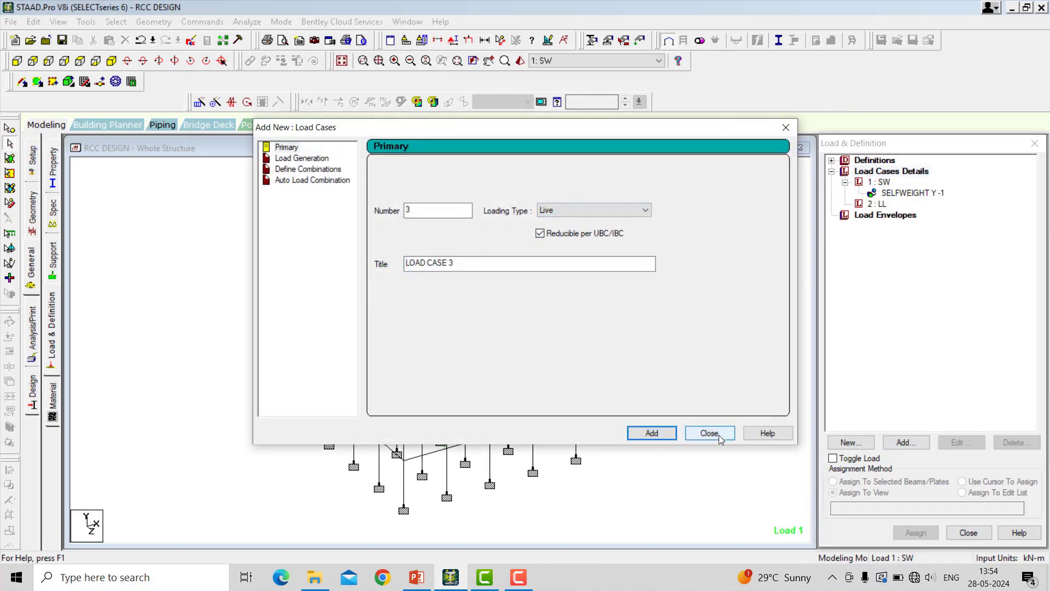
click(710, 433)
- Start a floor load item under the LL case and set its pressure to -3 kN/m2, keeping YRANGE and Global Y
click(879, 204)
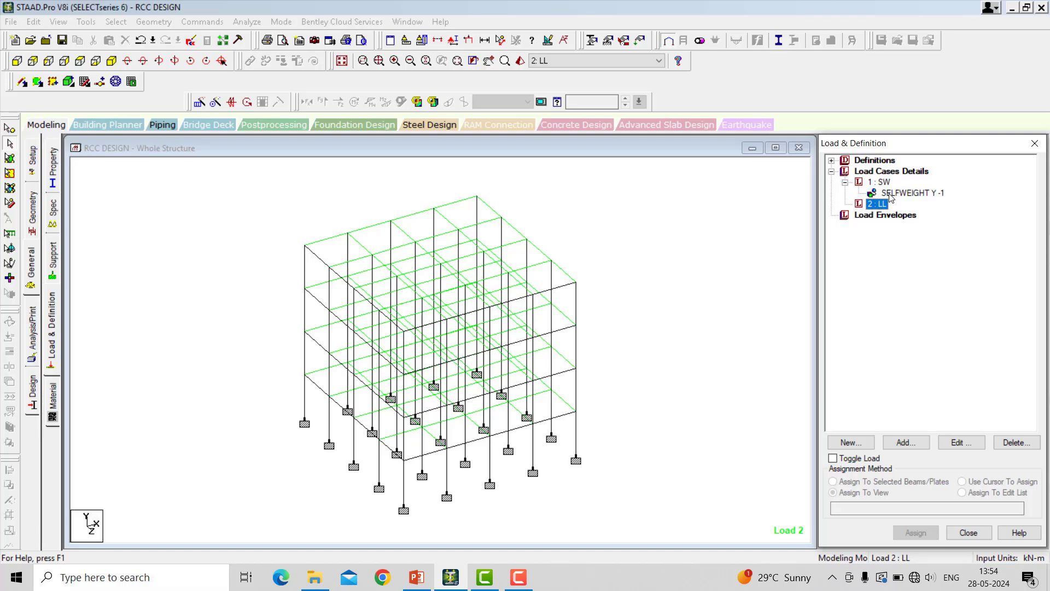
click(906, 441)
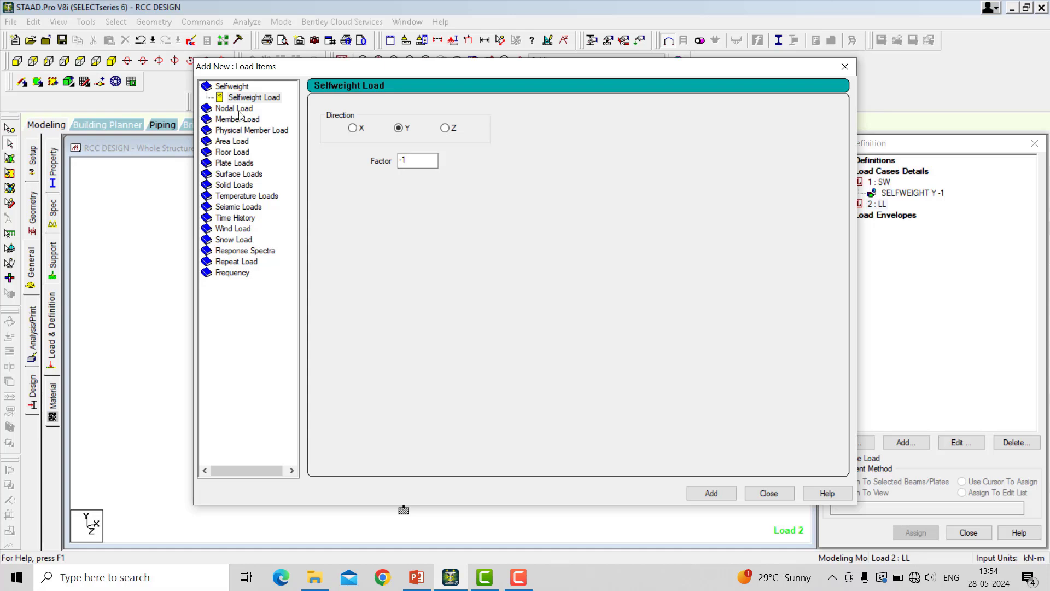
click(236, 153)
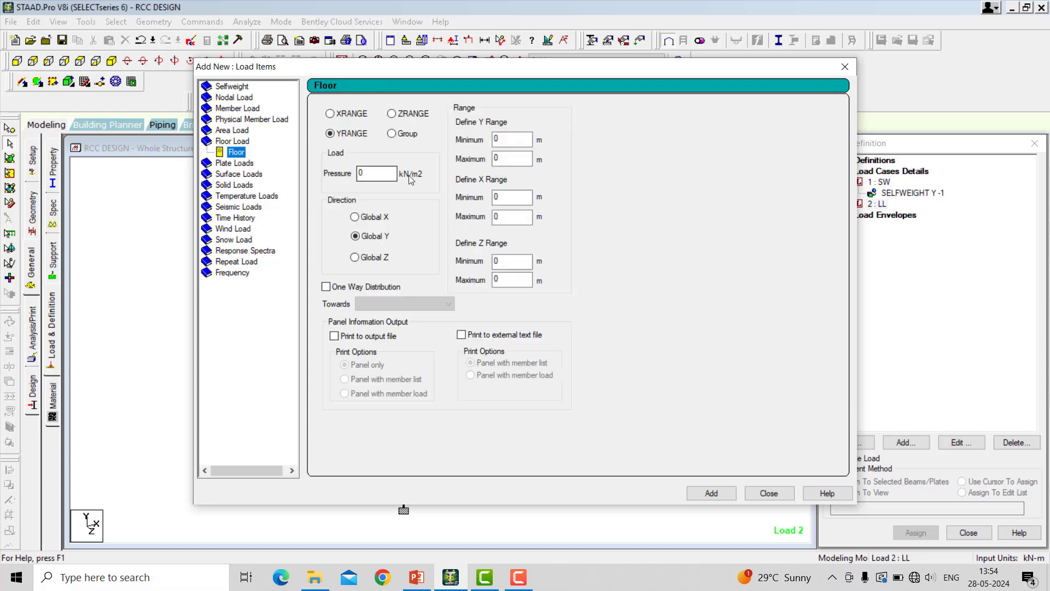
text(-3)
drag(353, 73, 732, 46)
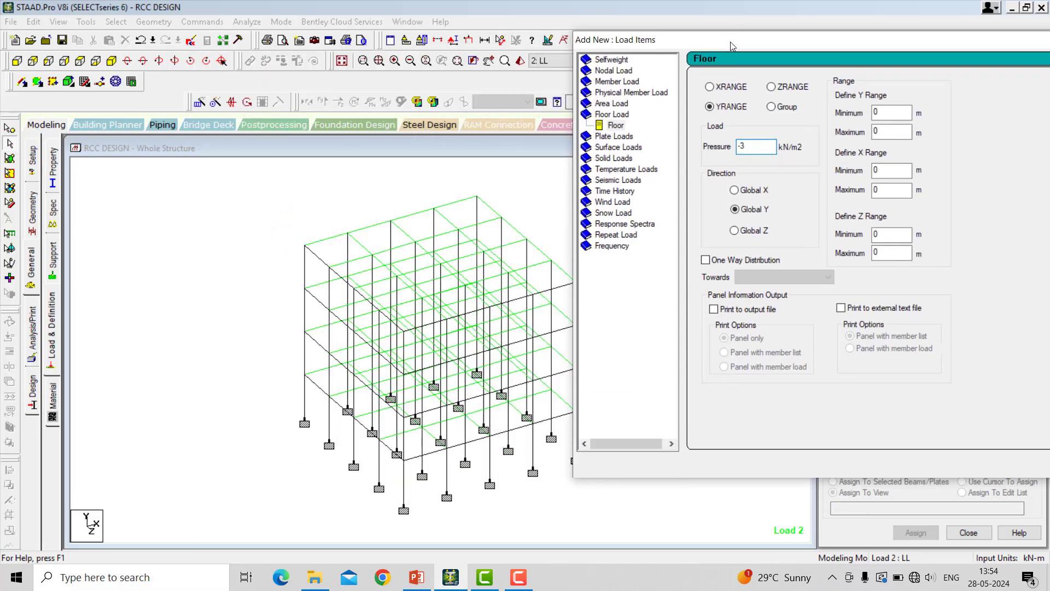
- Check the coordinates of a first-floor corner node and set the floor load's Y range minimum to 3 m
click(59, 149)
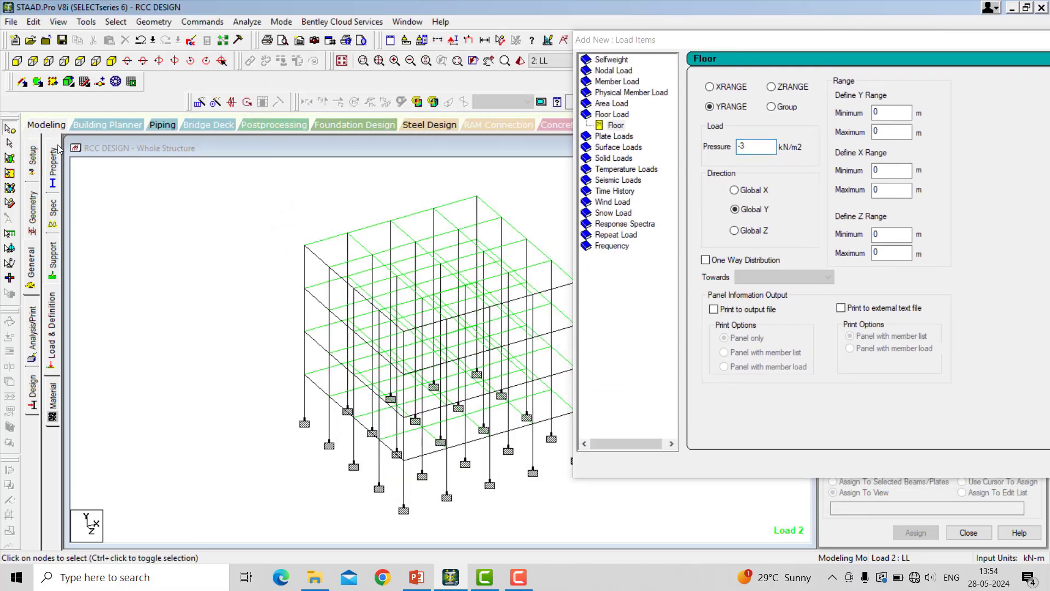
double_click(304, 375)
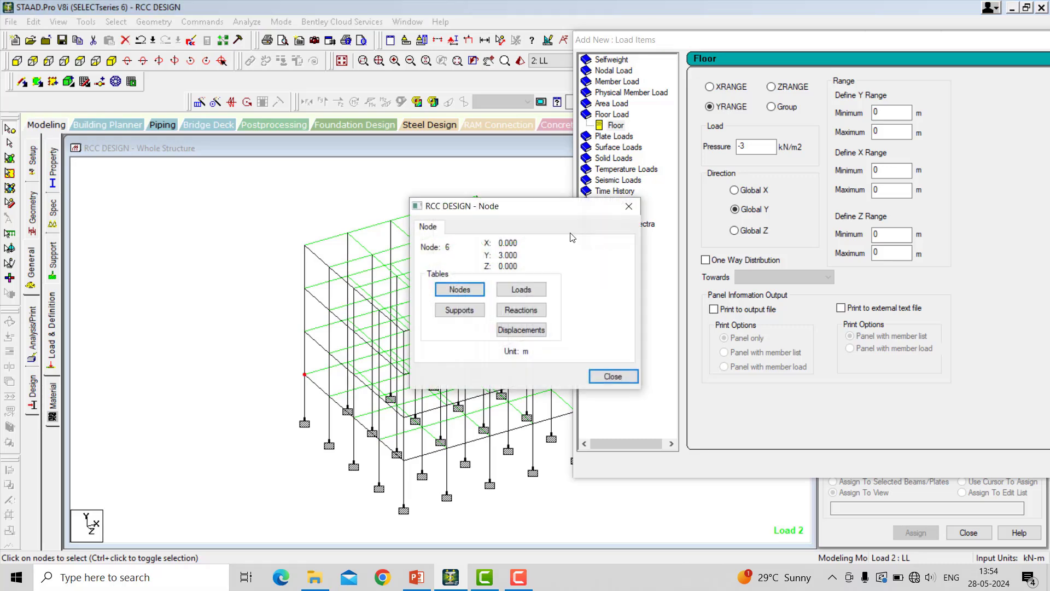
click(633, 206)
drag(892, 112, 866, 112)
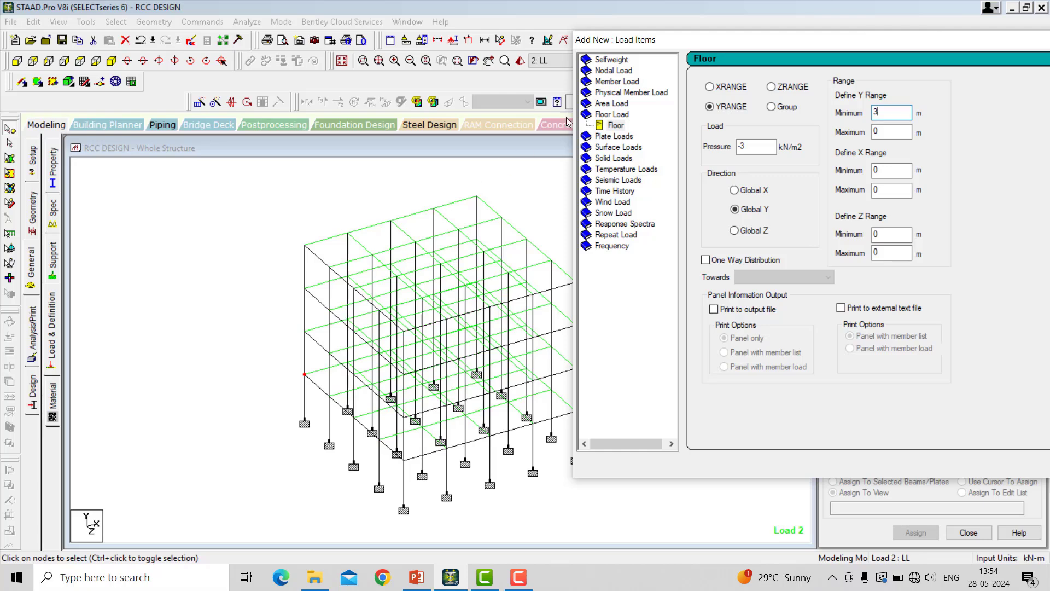
- Check the coordinates of a roof corner node and set the floor load's Y, X and Z range maximums to 12 m
drag(664, 43, 727, 65)
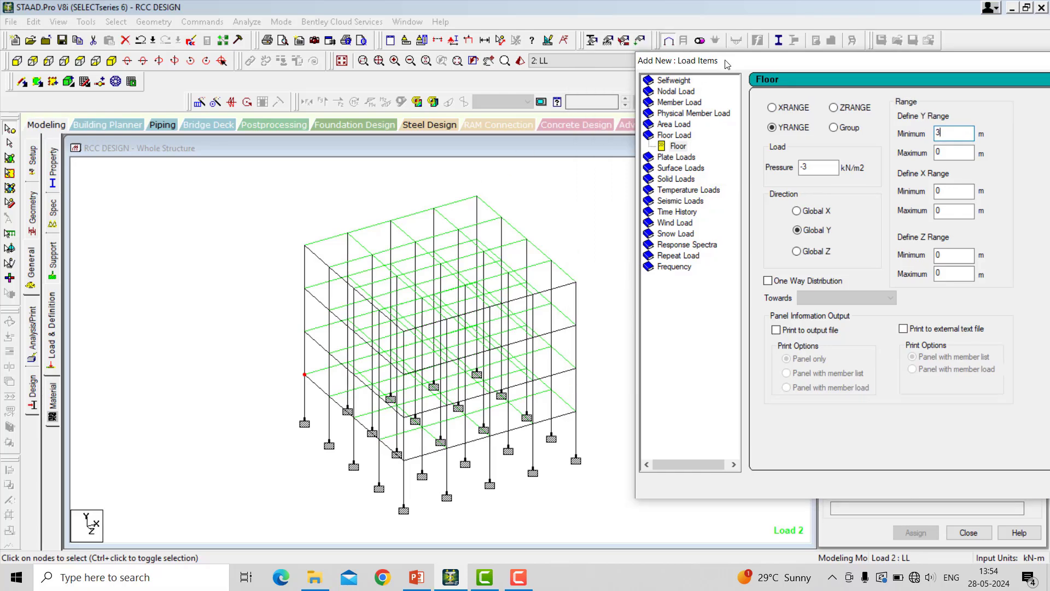
double_click(576, 283)
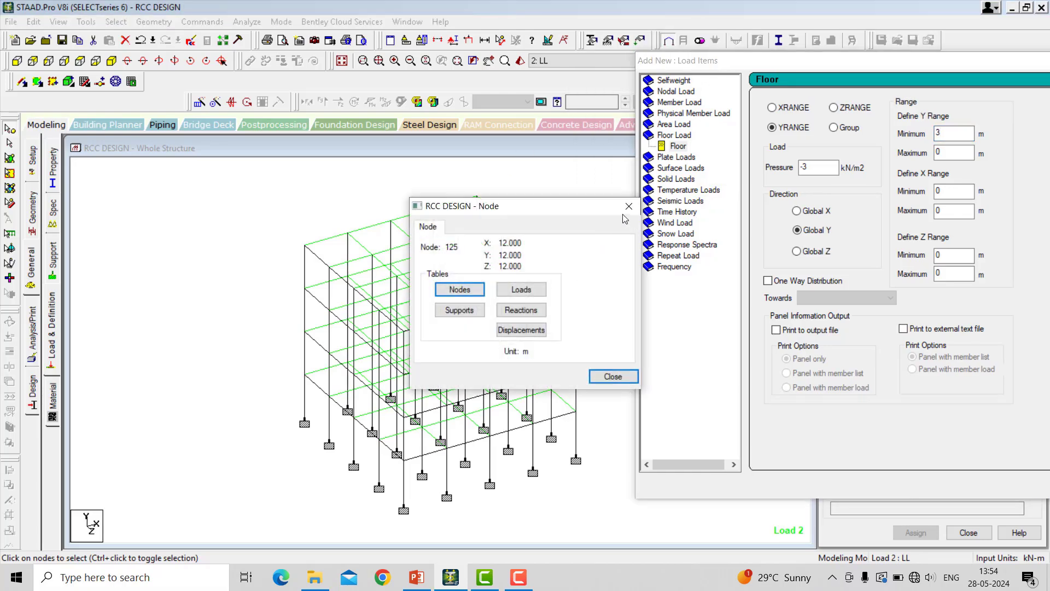
click(629, 206)
drag(955, 153, 914, 161)
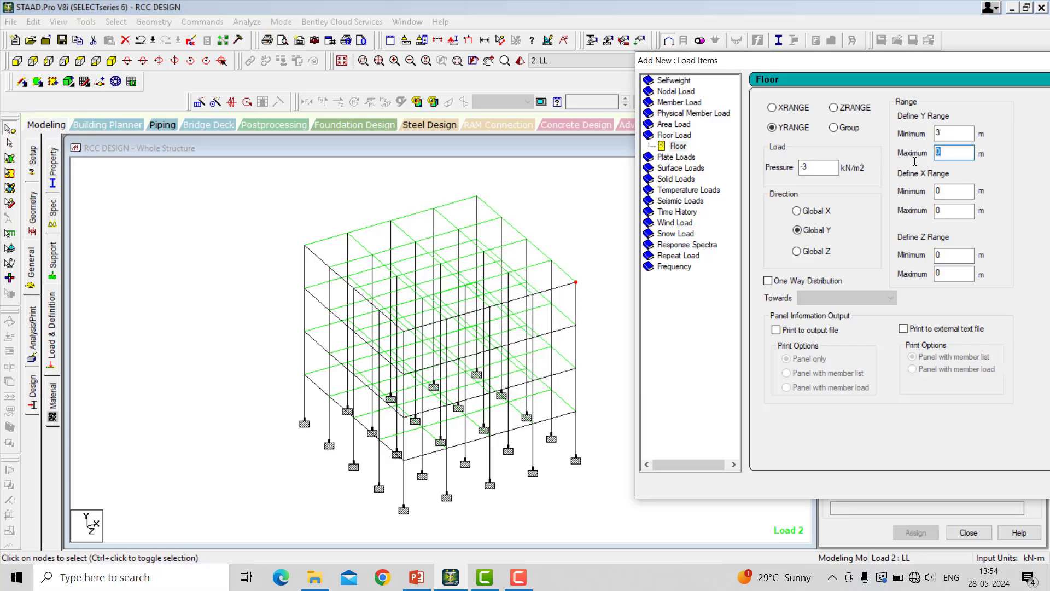
drag(955, 212, 919, 219)
drag(942, 277, 928, 279)
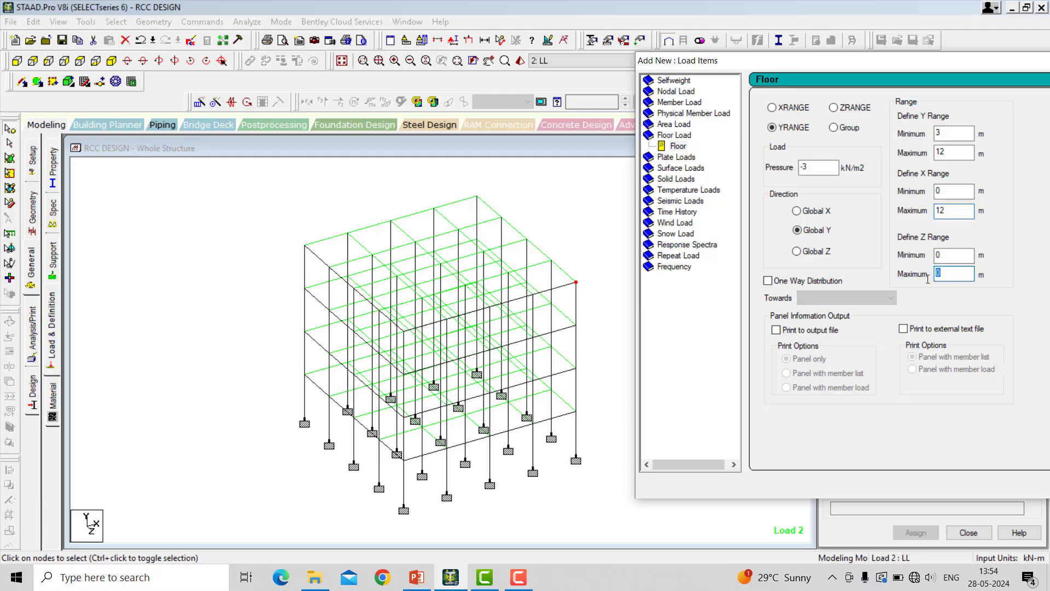
drag(772, 64, 480, 42)
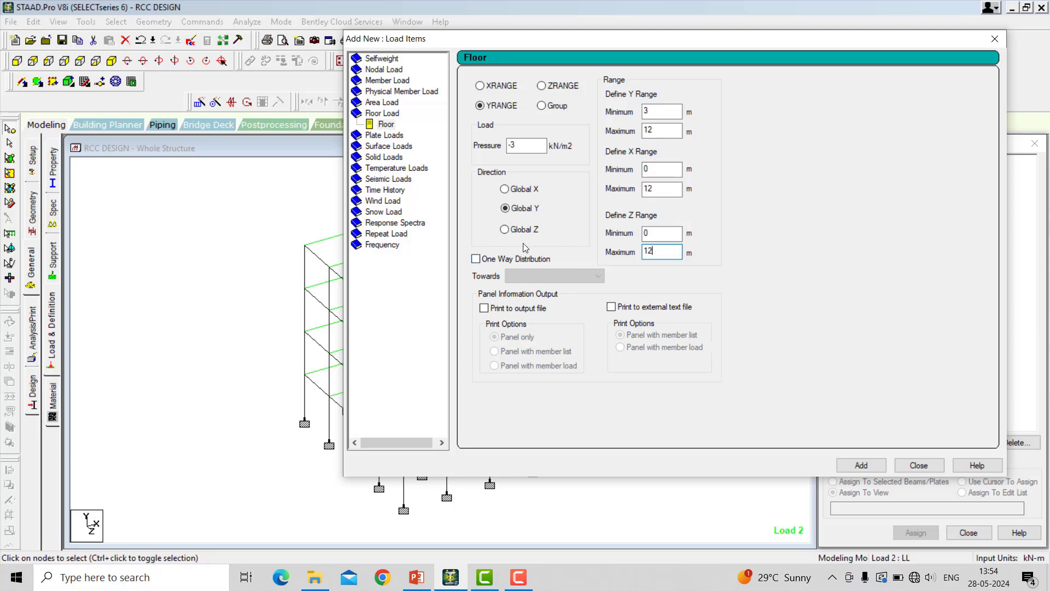
- Add the defined floor load to the LL case and display its distribution on the structure
click(862, 465)
click(919, 465)
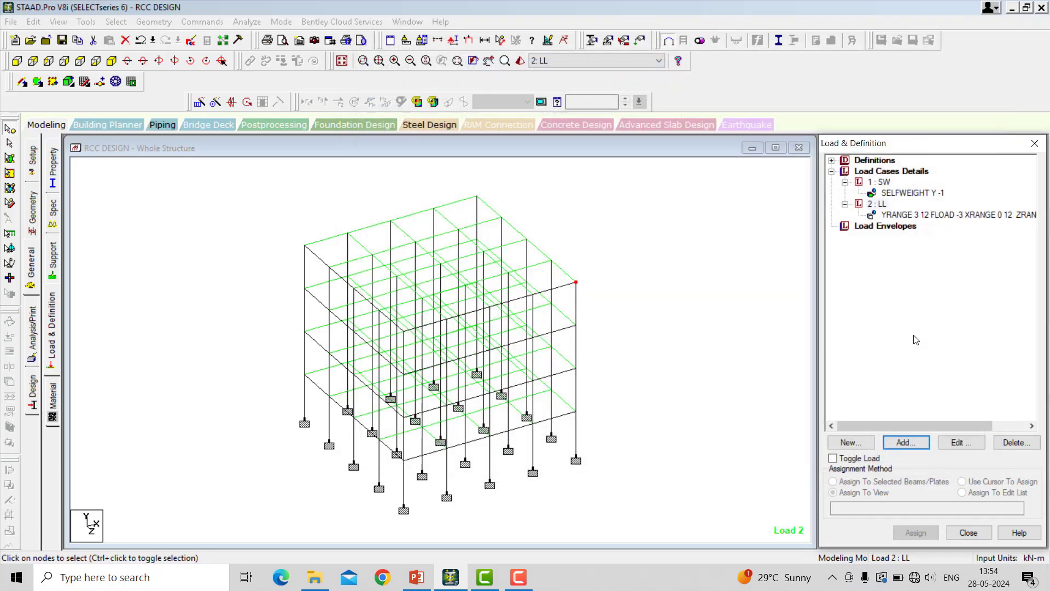
click(929, 217)
click(613, 248)
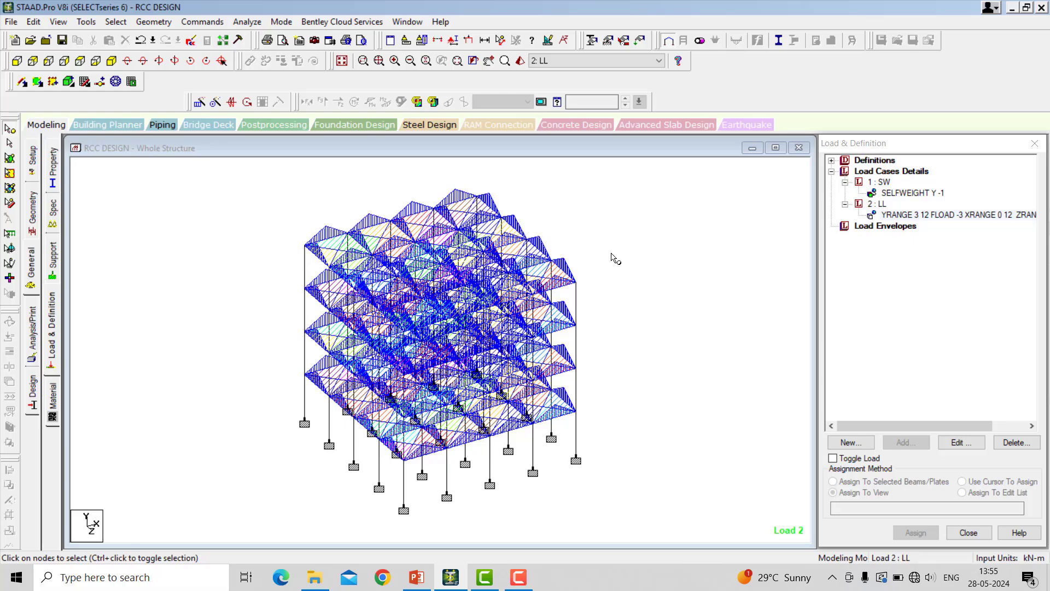
- Define Normal combination load case 3 from the SW and LL cases, each with a factor of 1.5
click(901, 171)
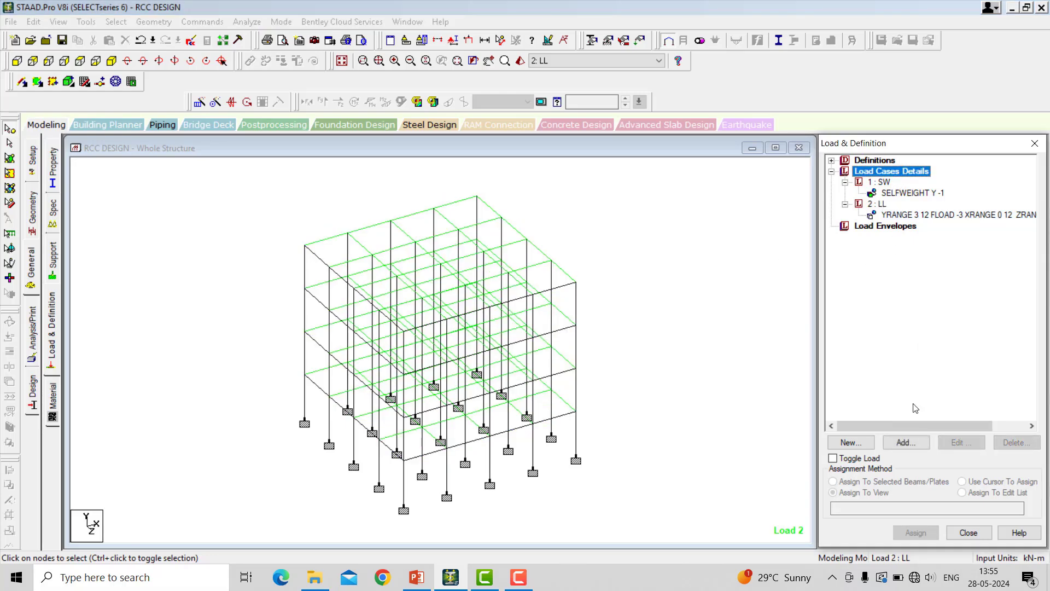
click(913, 447)
click(310, 180)
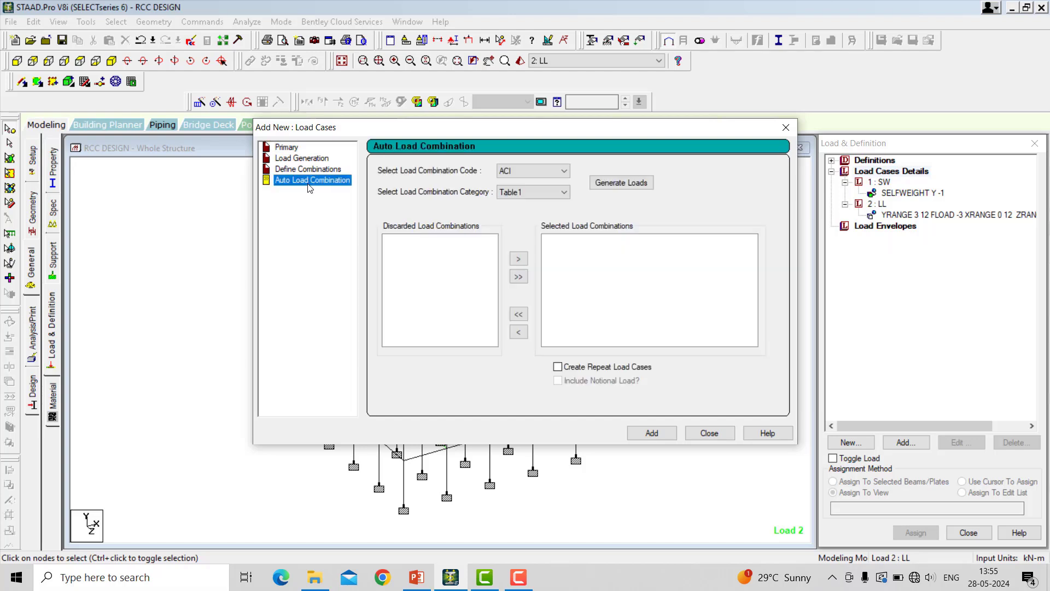
click(309, 170)
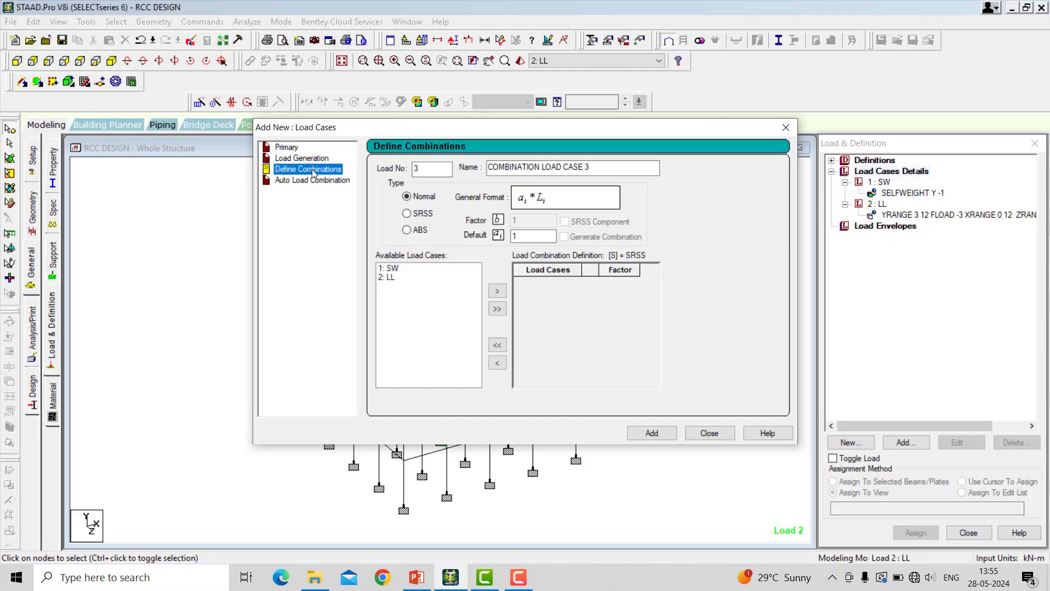
click(497, 309)
click(615, 285)
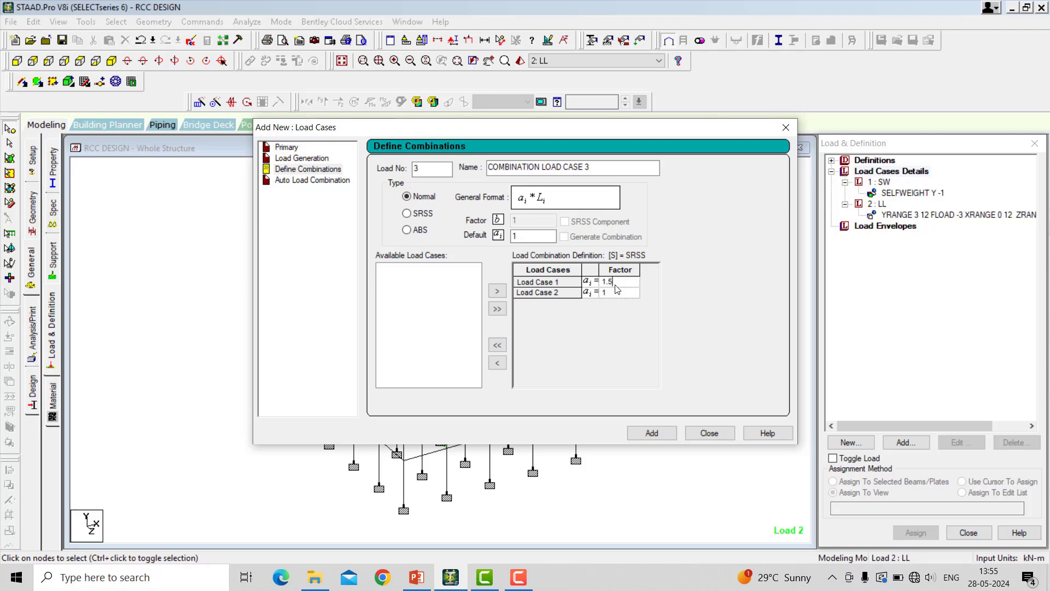
click(618, 294)
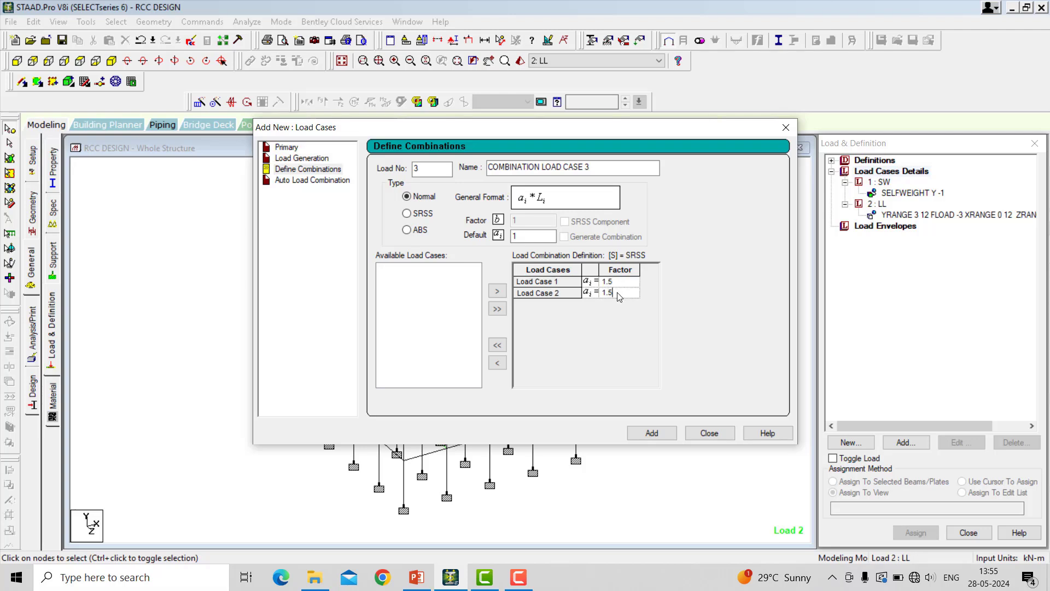
text(.5)
click(652, 433)
click(709, 433)
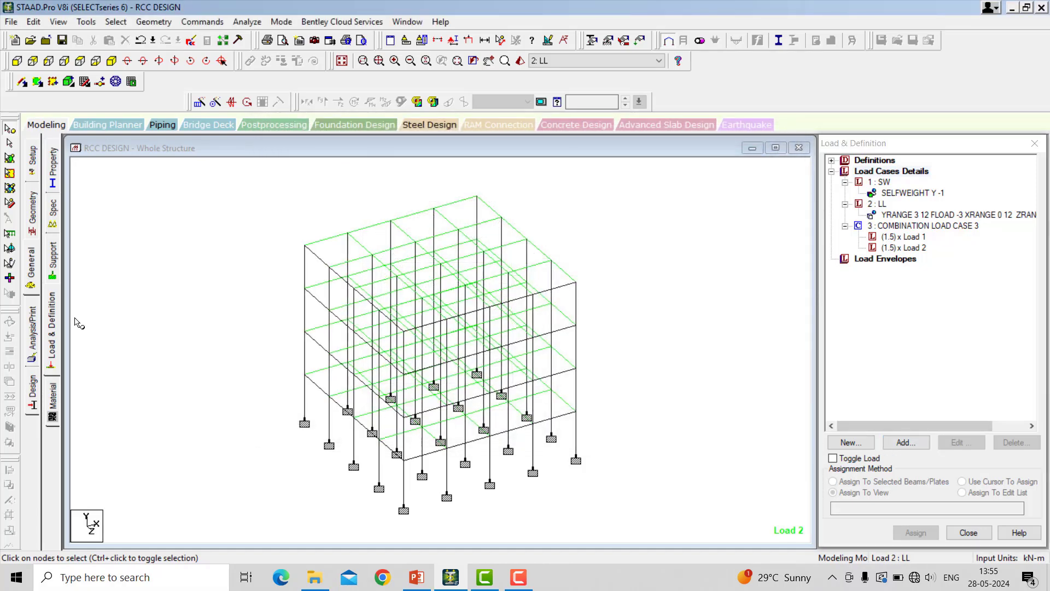
- Define a Perform Analysis command with the print option All
click(33, 334)
click(459, 325)
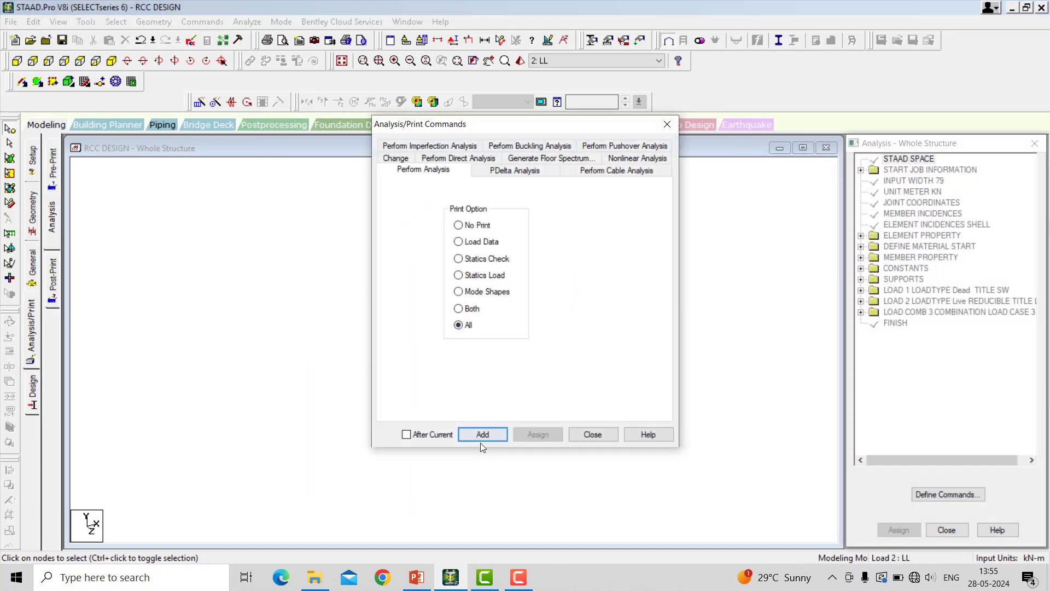
click(482, 434)
click(592, 434)
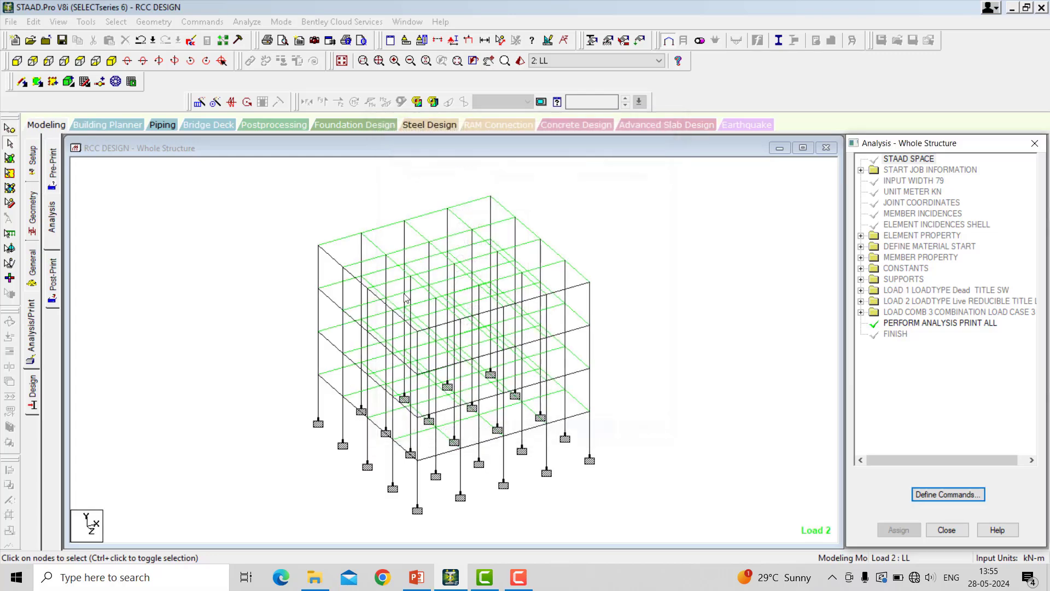
- Insert a second Perform Analysis command, also with the print option All
click(192, 25)
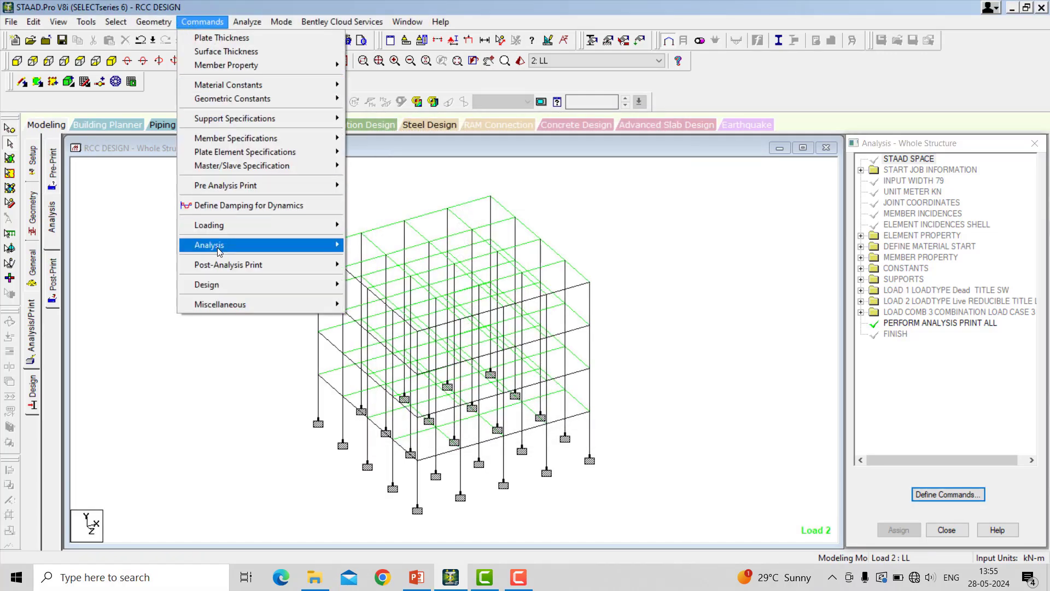
mouse_move(216, 245)
click(386, 242)
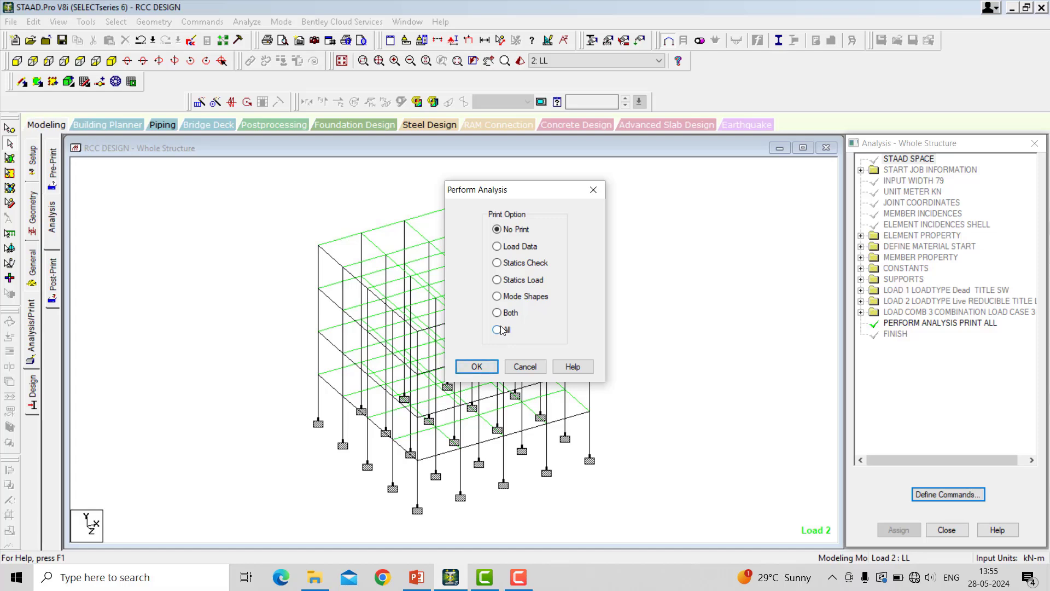
click(497, 330)
click(477, 367)
- Run the structural analysis and continue to Post Processing Mode when it completes
click(247, 22)
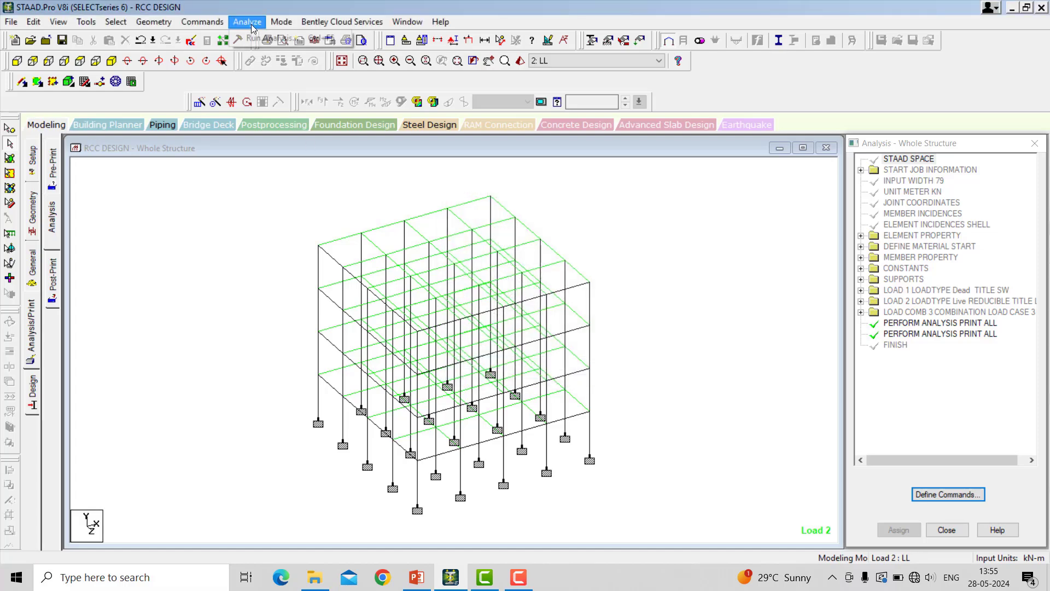
click(258, 35)
click(441, 307)
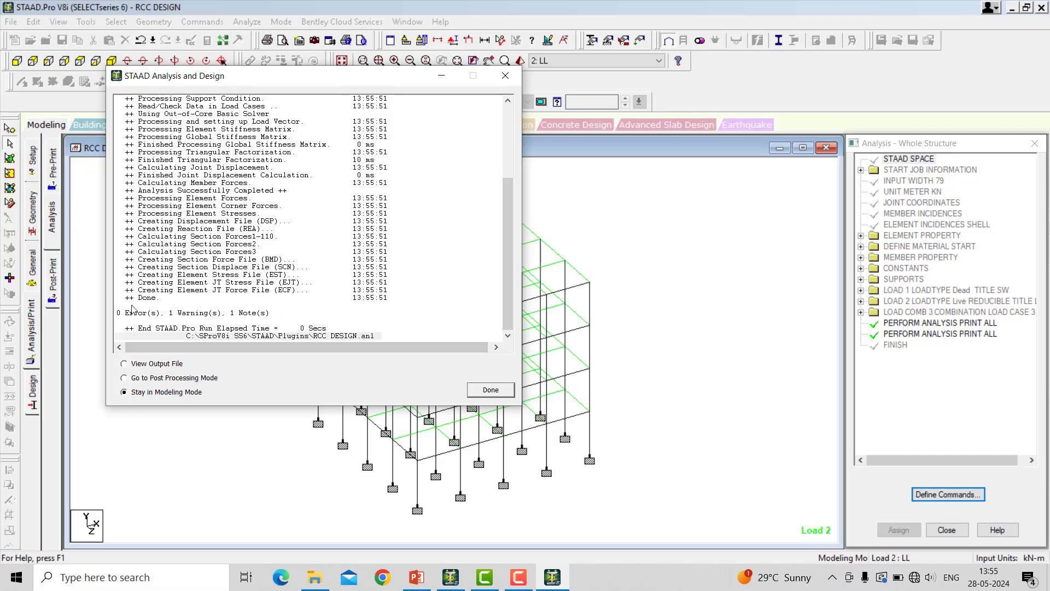
click(167, 378)
click(498, 394)
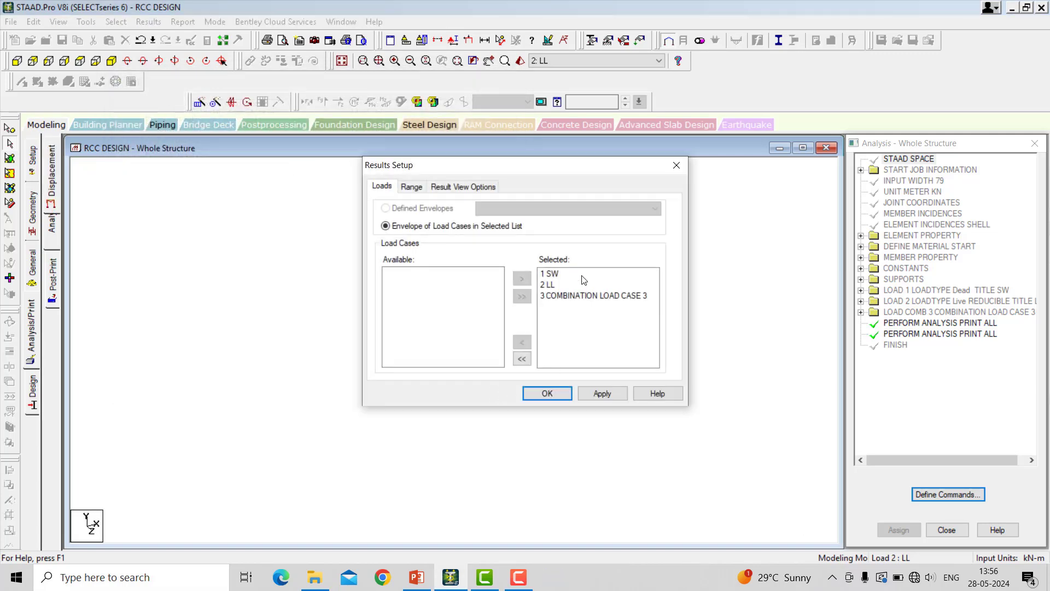
- Accept the results setup with the SW, LL and combination load cases selected and display the support reactions
drag(583, 280, 586, 303)
click(562, 398)
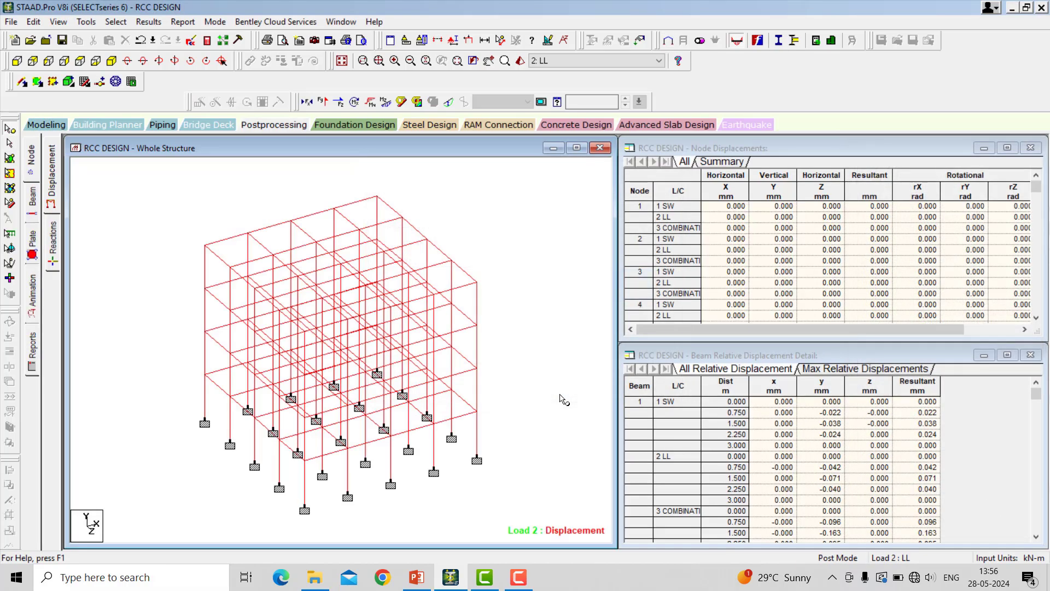
click(52, 245)
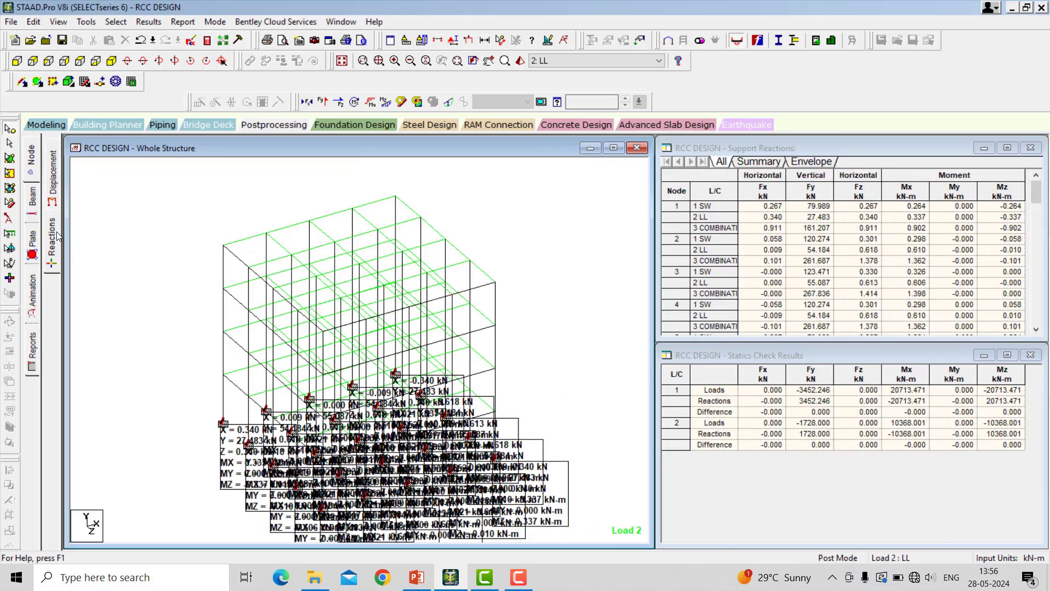
- Display the Max Absolute plate stress contour for load case 2: LL with Normal Fill
click(31, 241)
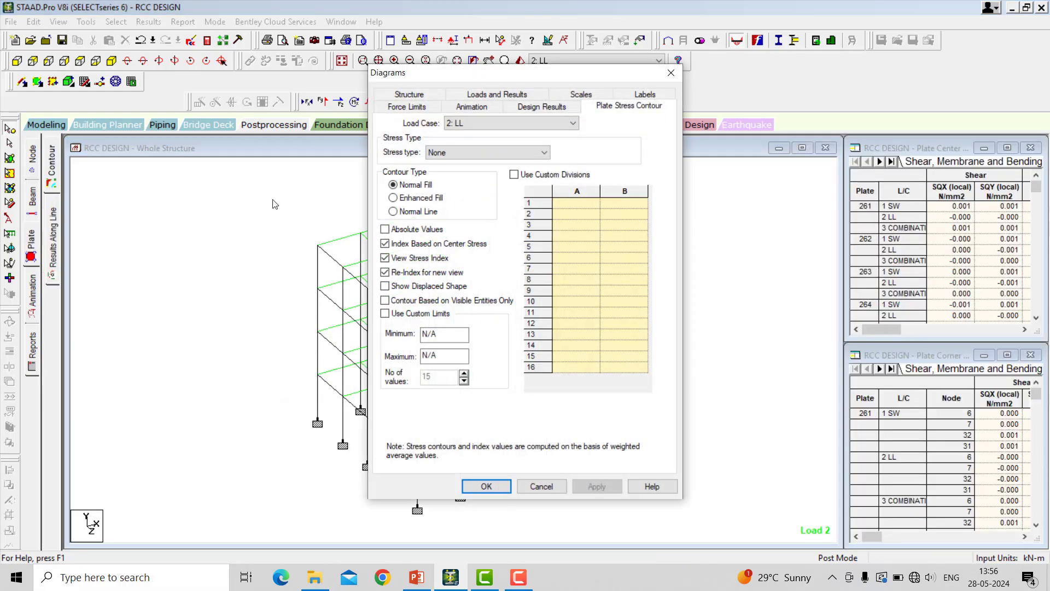
click(455, 153)
click(454, 165)
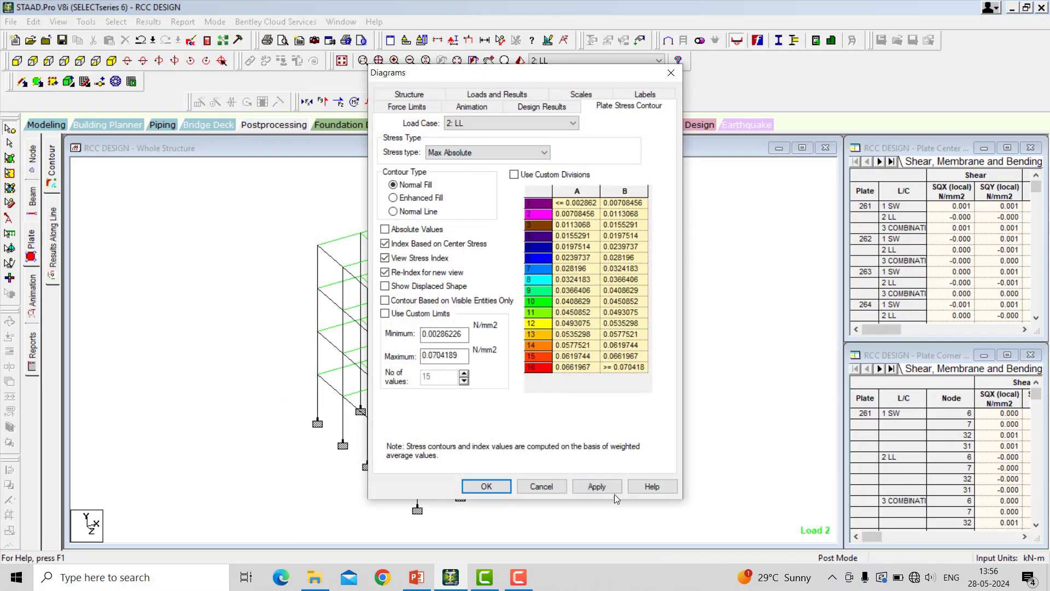
click(603, 487)
click(486, 486)
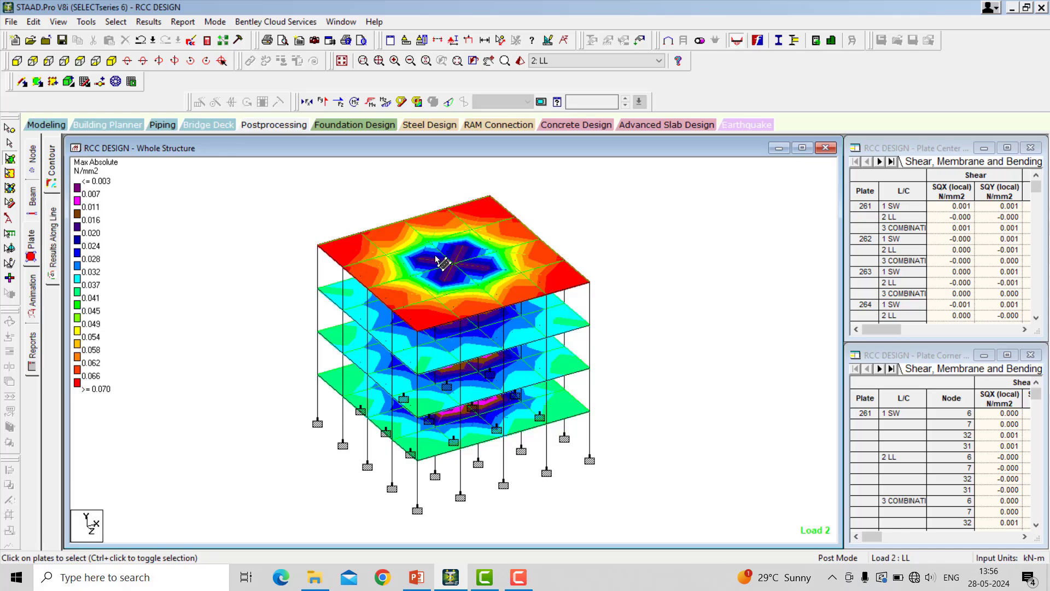
- Animate the structure's deflection under load case 2: LL
click(31, 295)
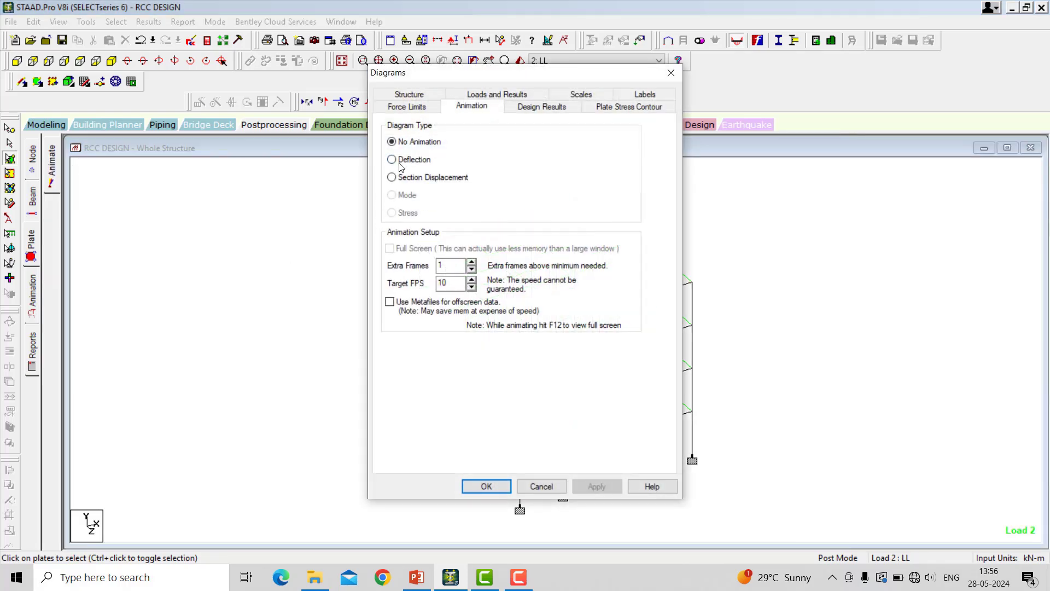
click(405, 159)
click(597, 486)
click(534, 486)
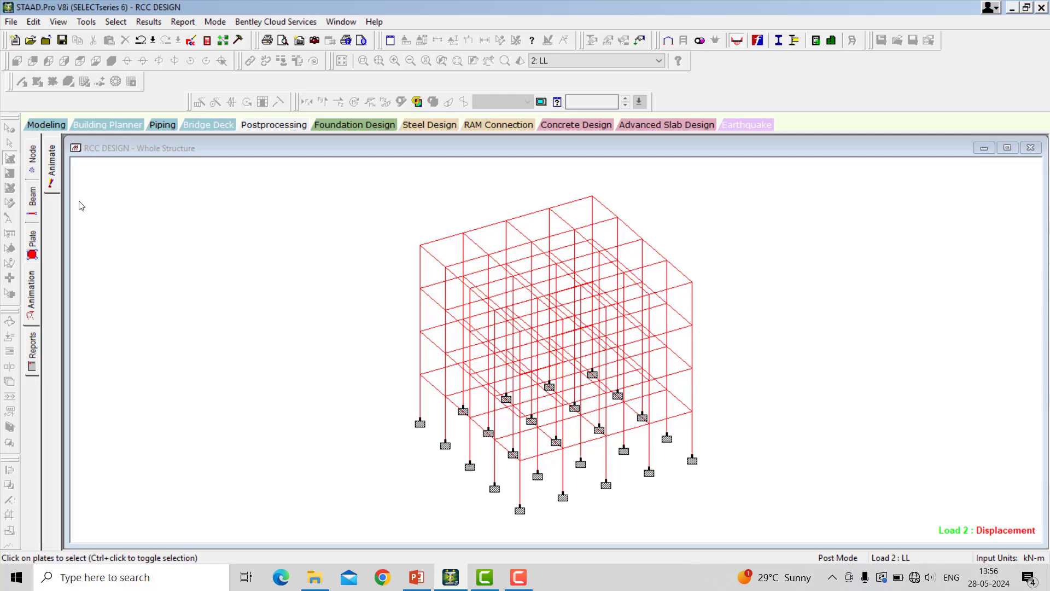
- Inspect the property, loading, shear bending and deflection details of the roof-level beam at the frame's rear corner under load case 1: SW
click(31, 198)
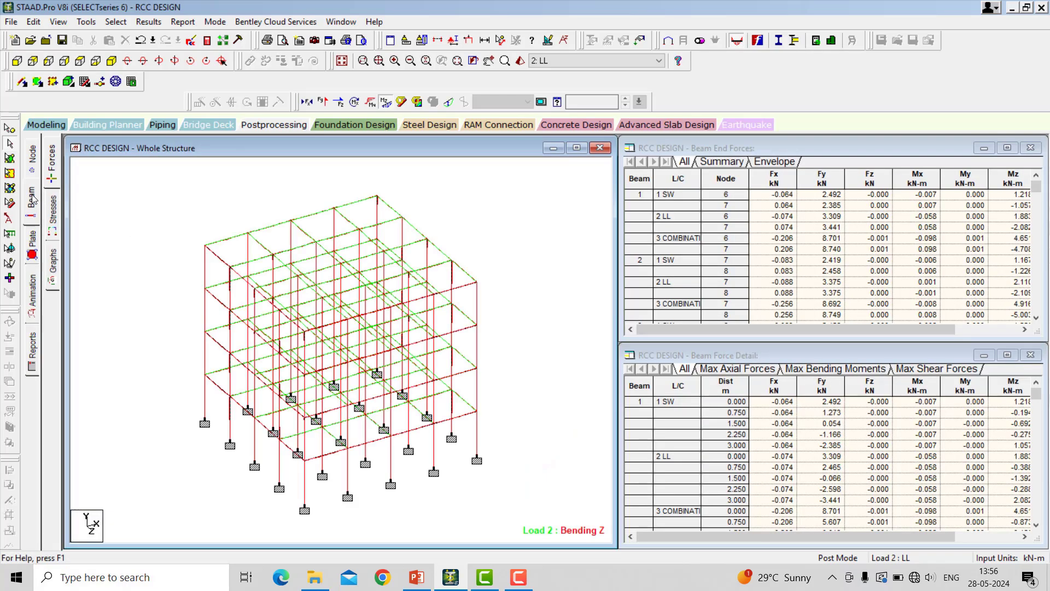
double_click(369, 204)
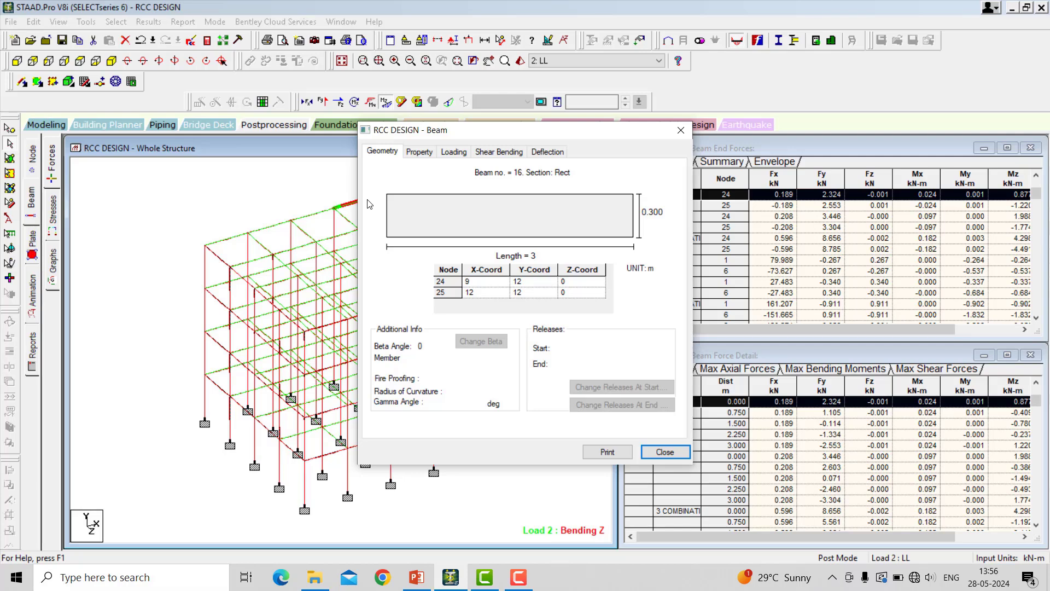
click(417, 154)
click(454, 152)
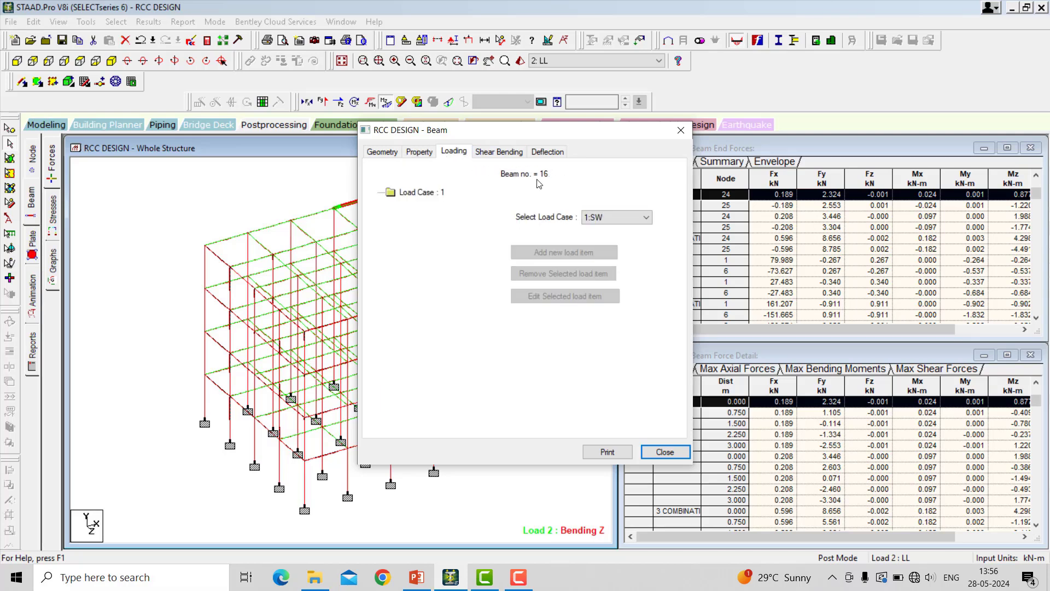
click(612, 217)
click(614, 230)
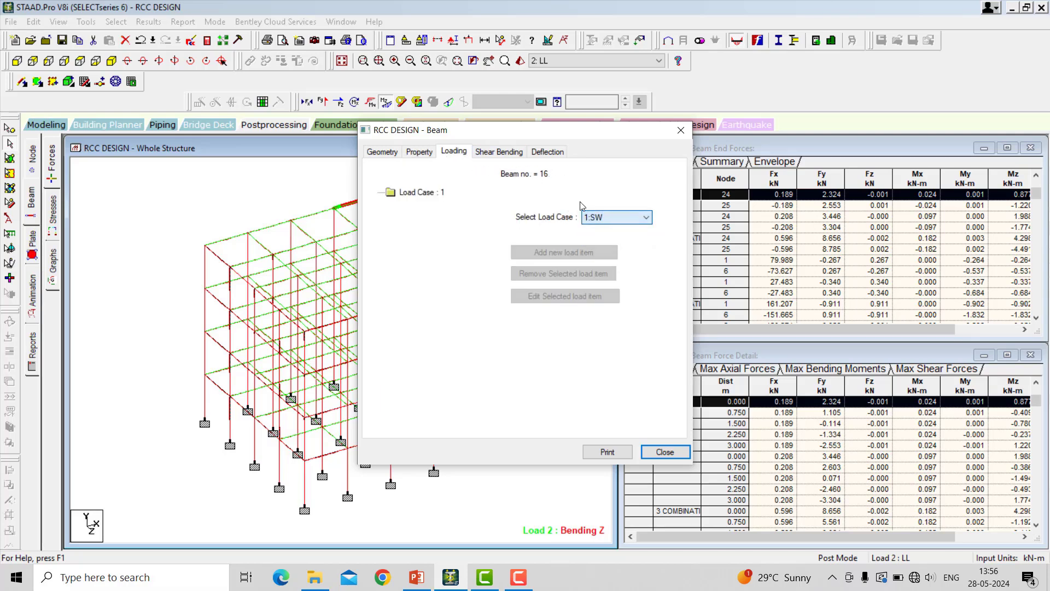
click(508, 153)
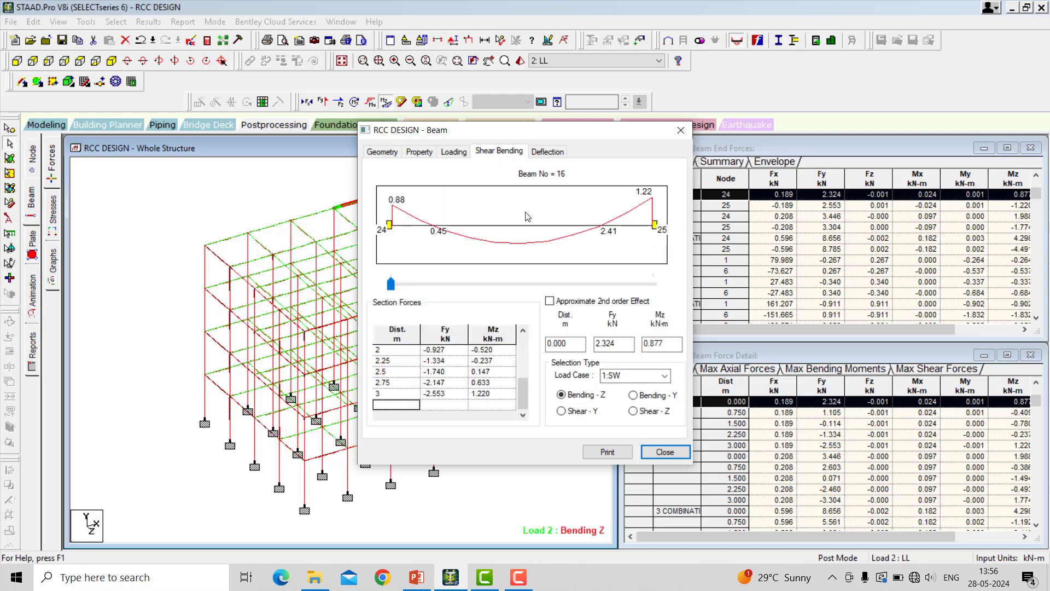
click(548, 153)
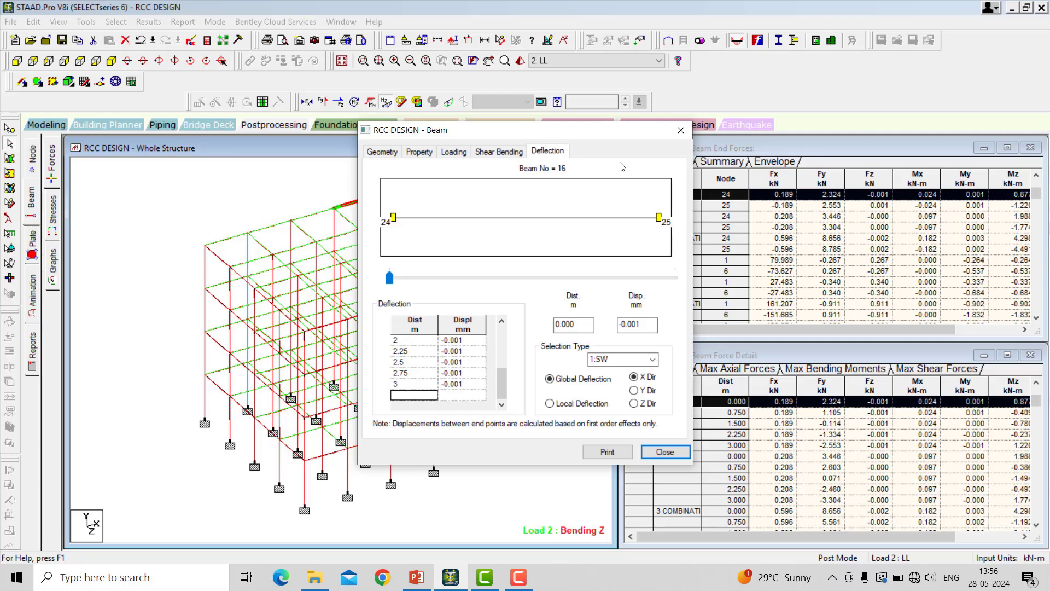
click(681, 130)
- Return to modeling mode and set the concrete design code to IS456
click(56, 126)
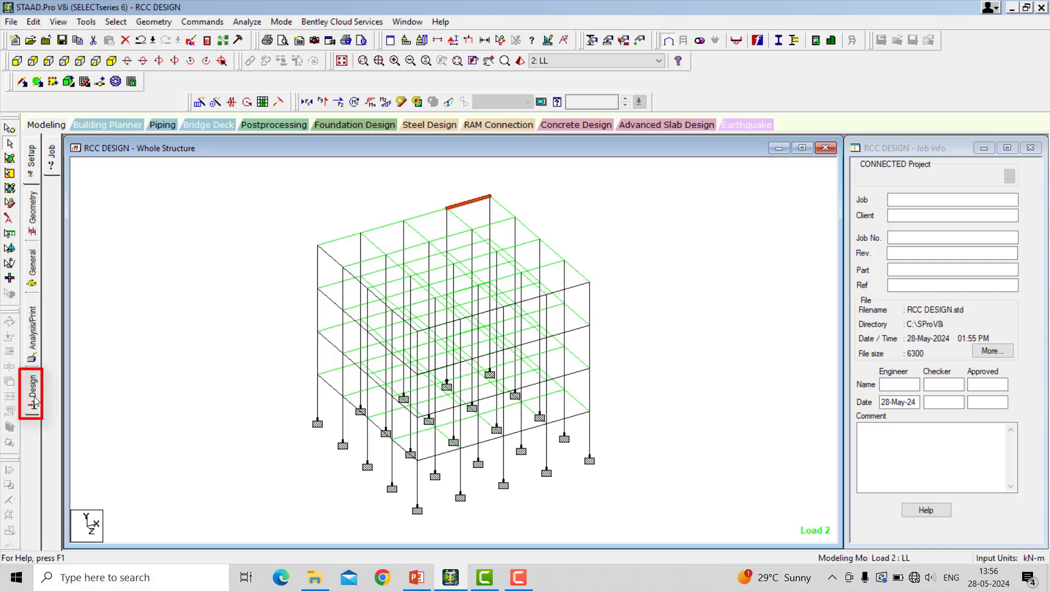
click(139, 228)
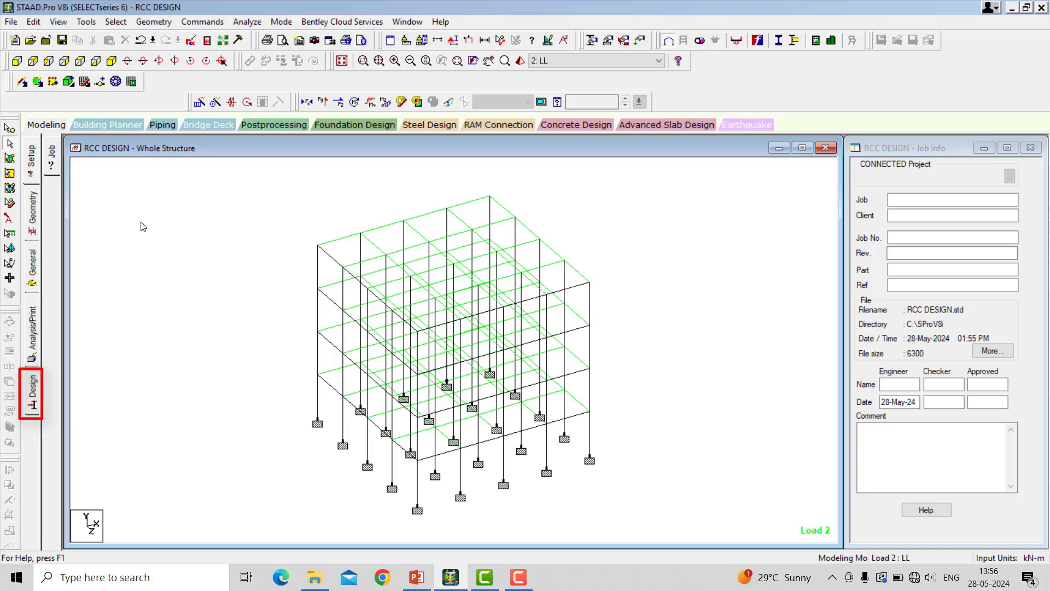
click(35, 389)
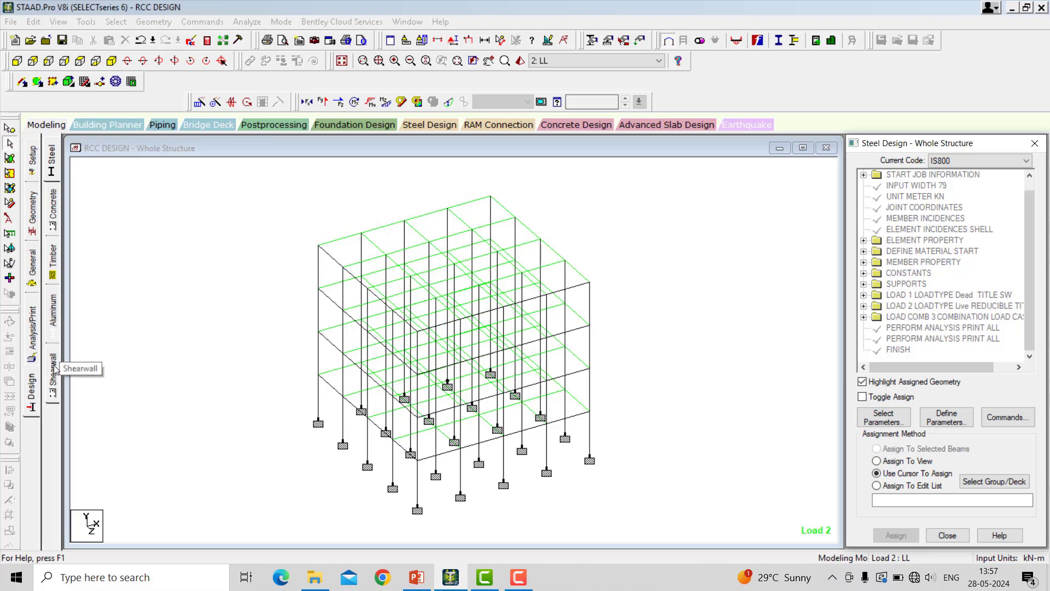
click(56, 211)
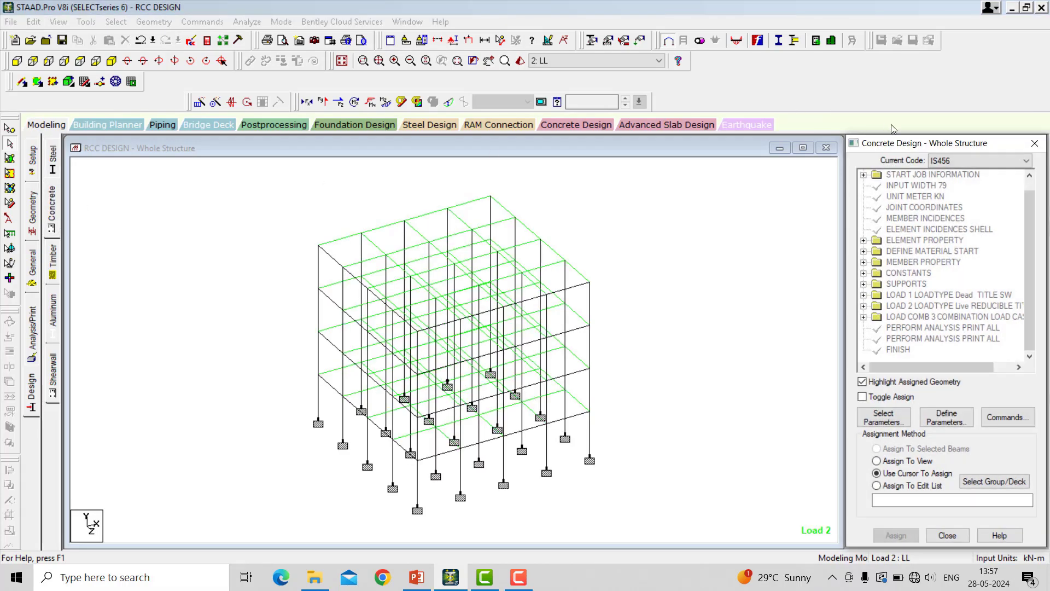
drag(1005, 148, 990, 118)
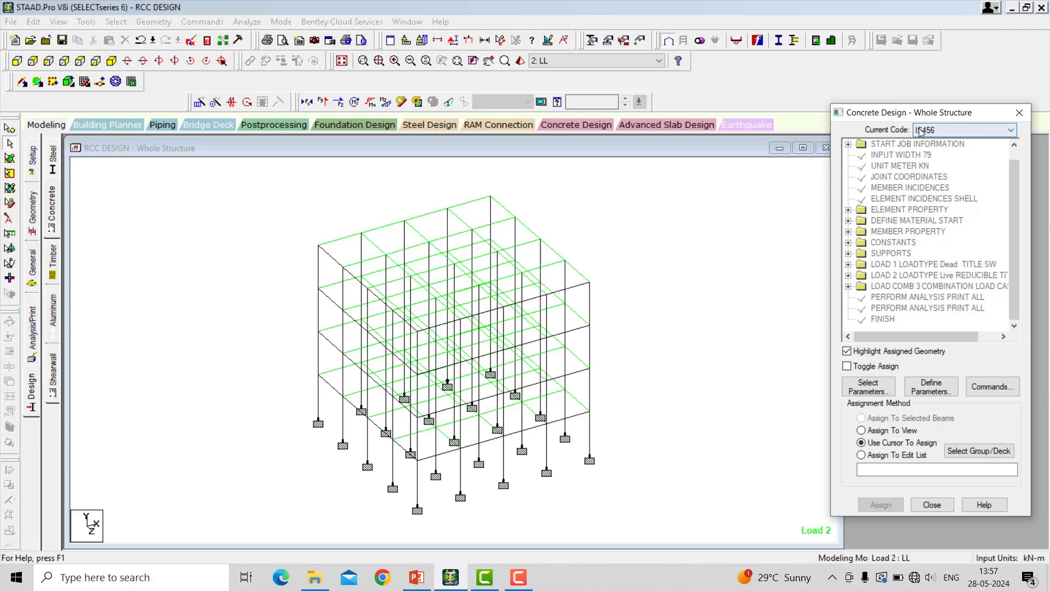
click(953, 133)
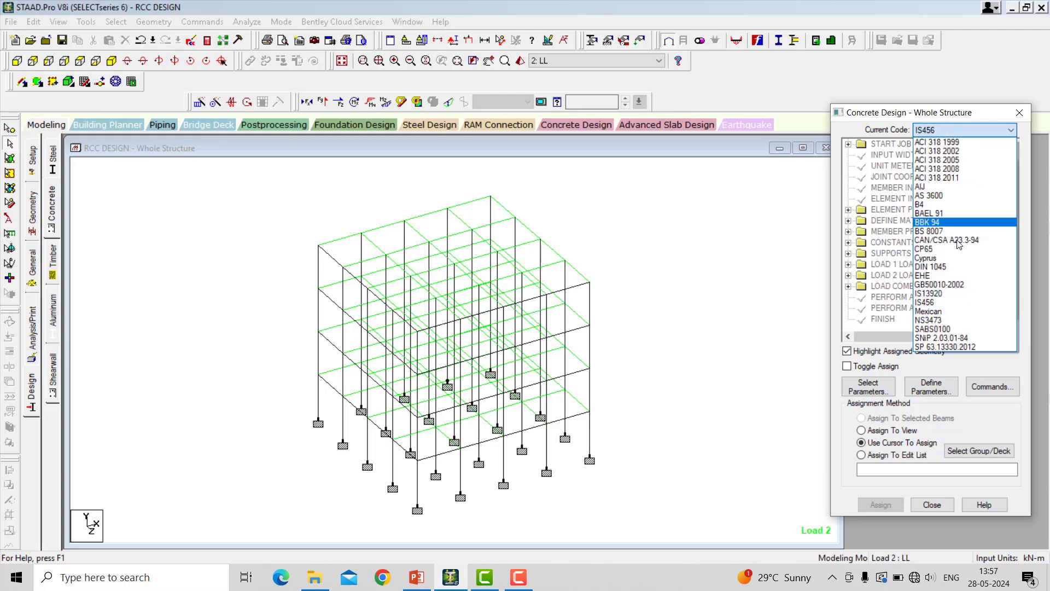
click(968, 307)
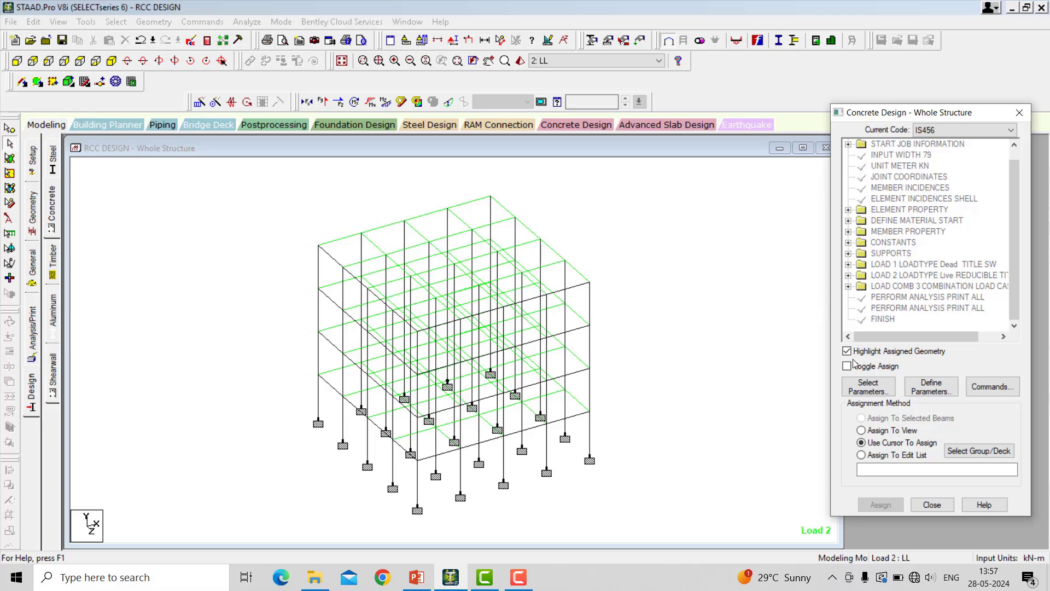
- Open the concrete design parameter selection and remove every parameter from the selected list
click(874, 388)
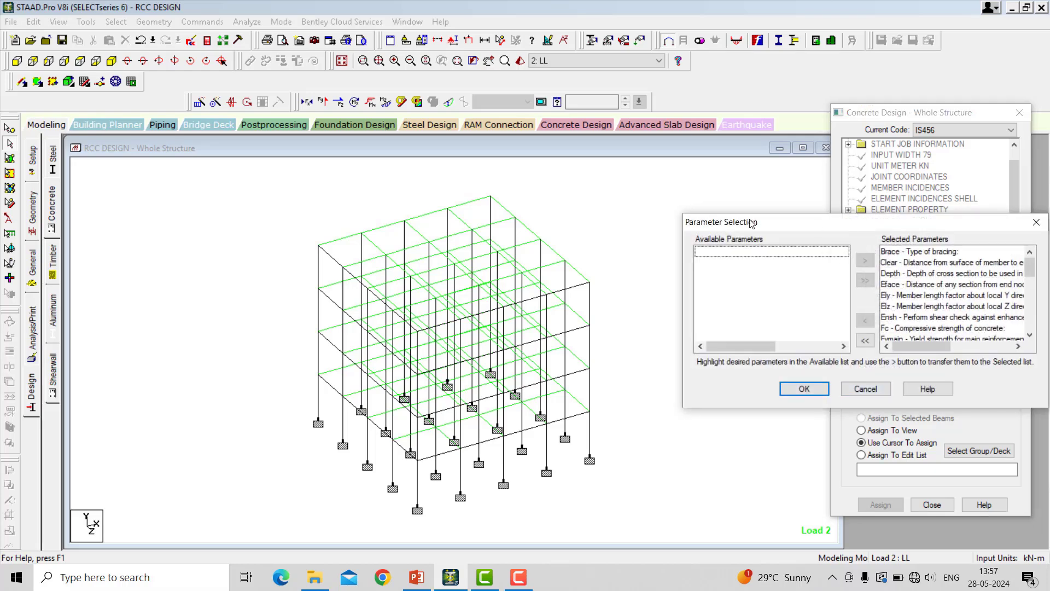
drag(749, 222, 368, 148)
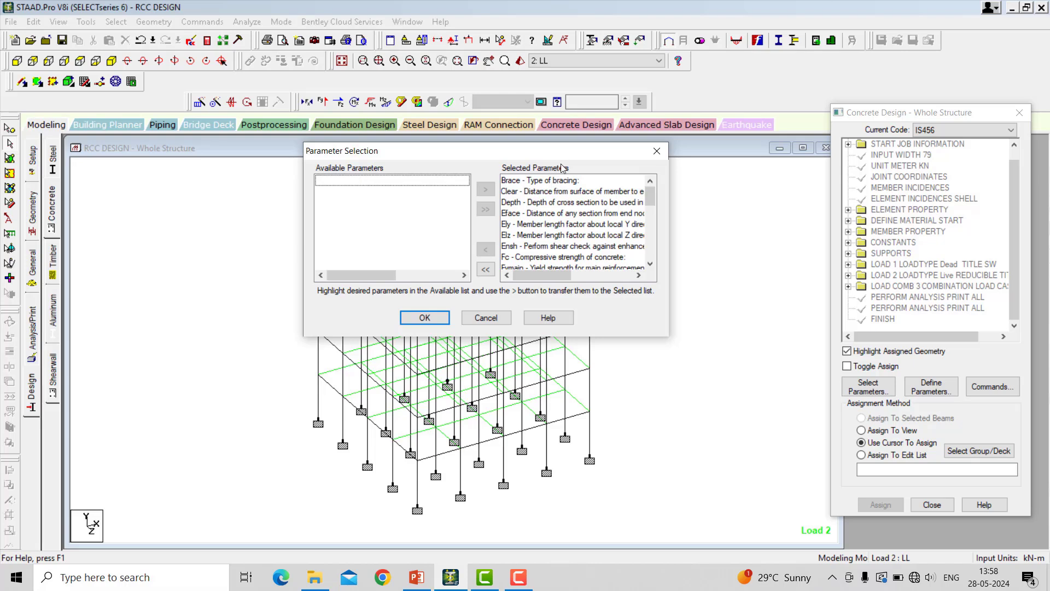
scroll(571, 219, down, 5)
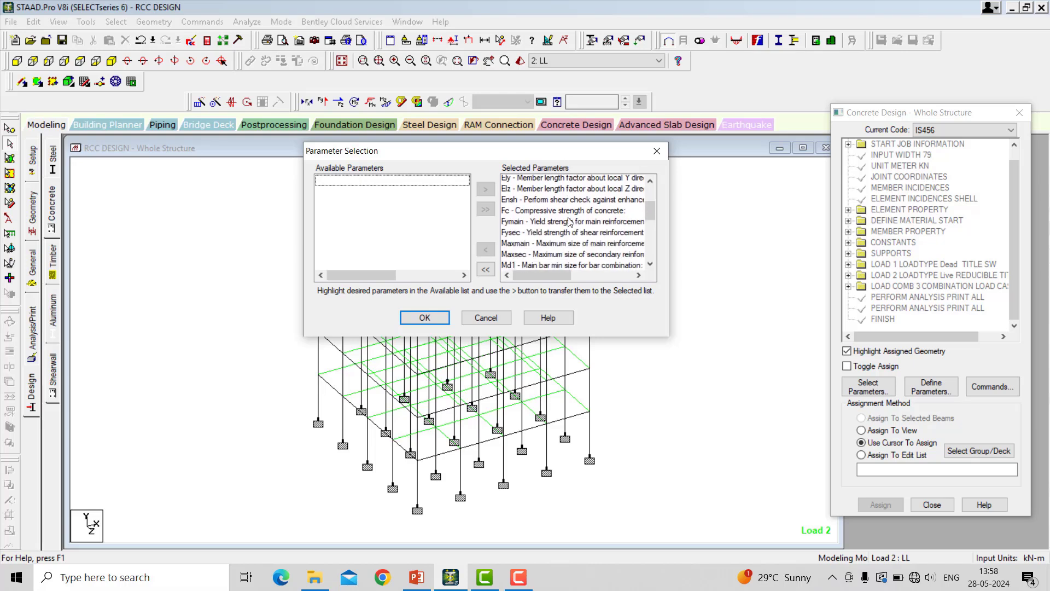
scroll(570, 221, up, 4)
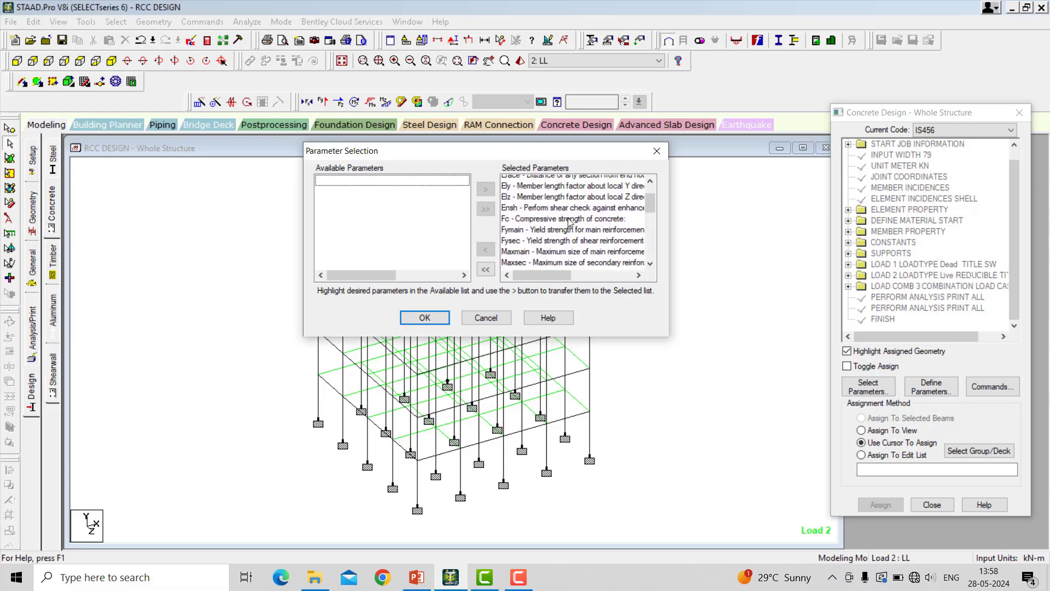
click(485, 269)
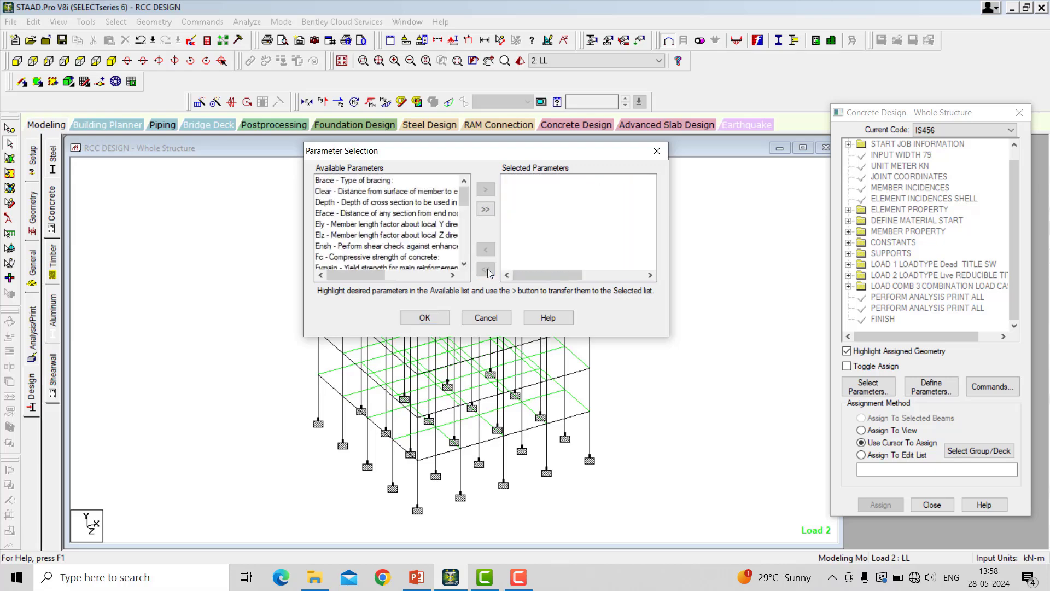
- Add the Clear, Fc and Fymain parameters to the selected design parameters
click(378, 191)
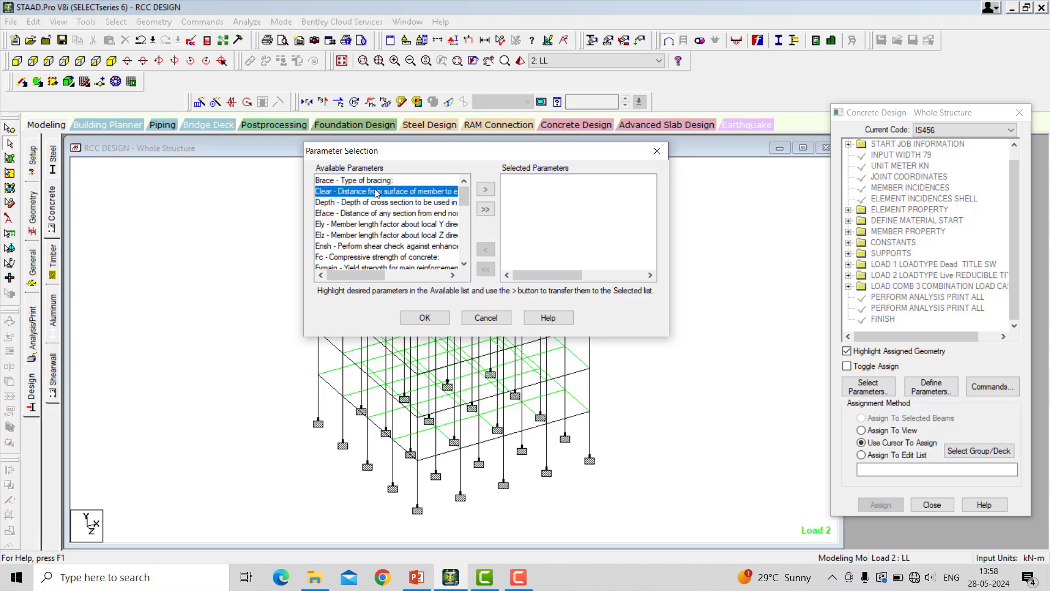
click(485, 189)
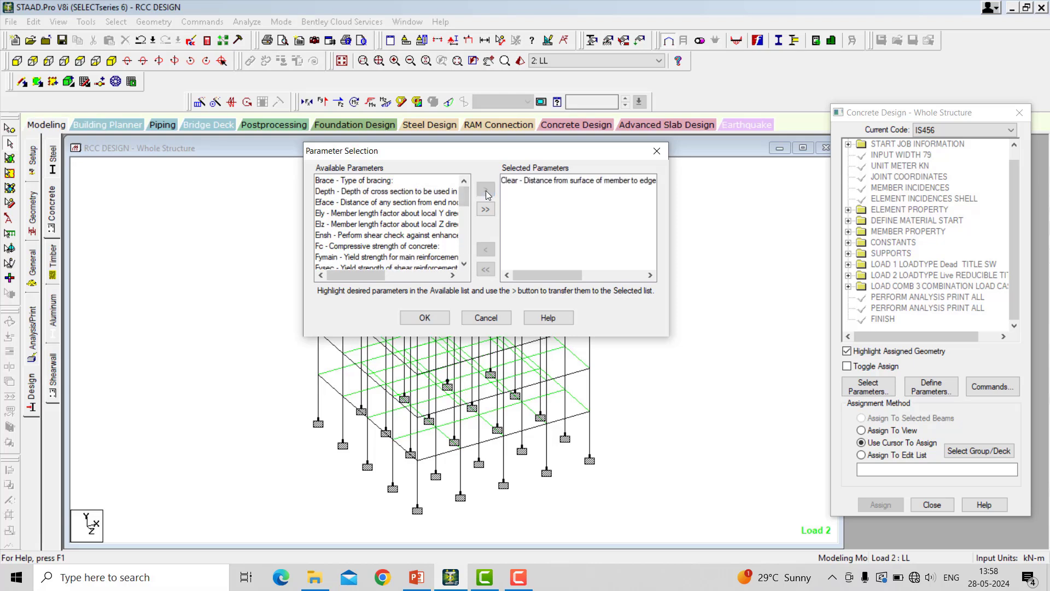
click(392, 246)
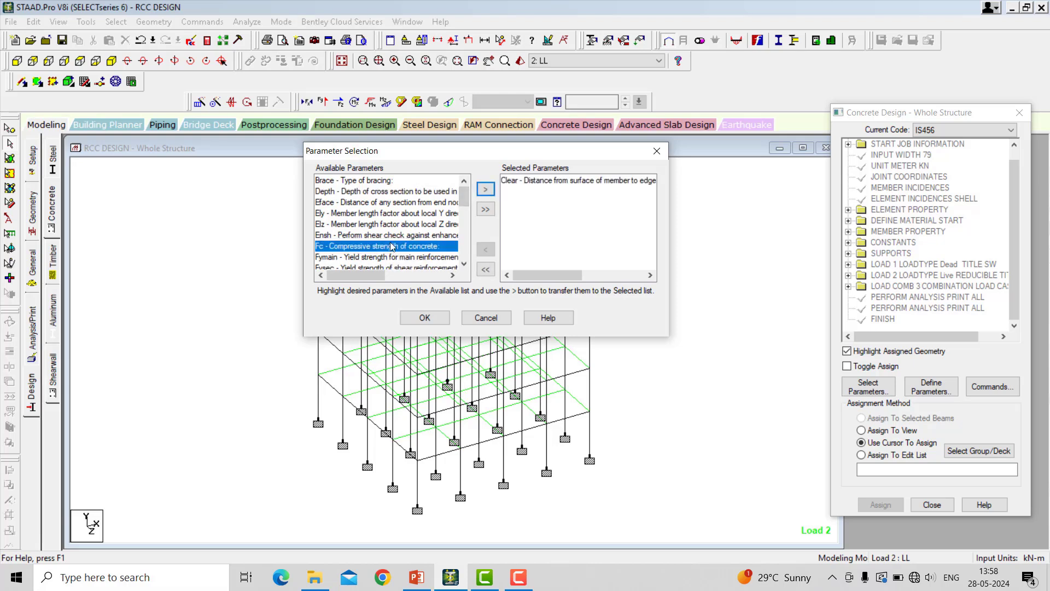
click(485, 189)
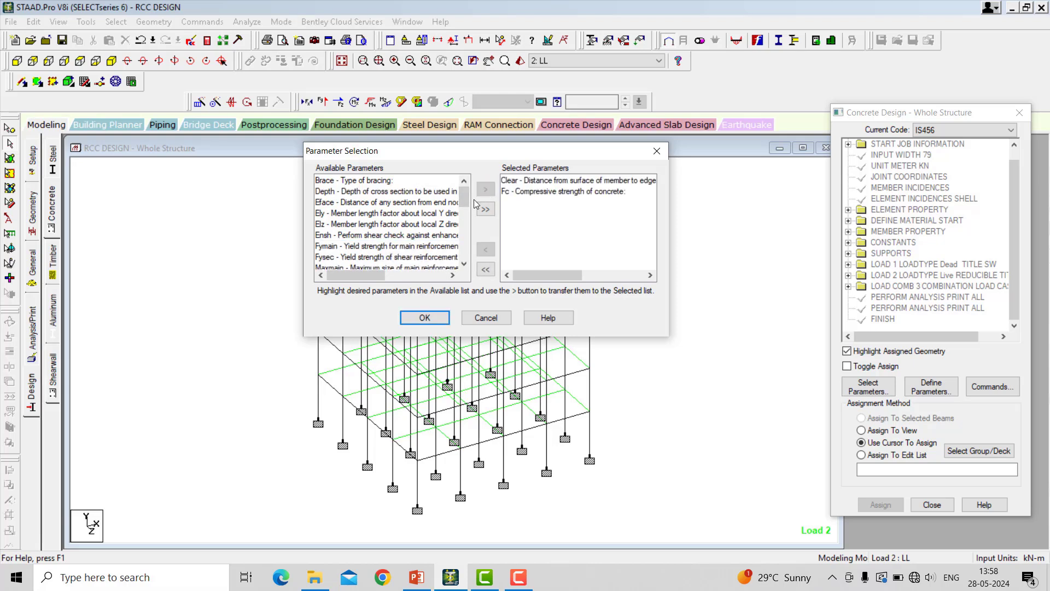
click(367, 249)
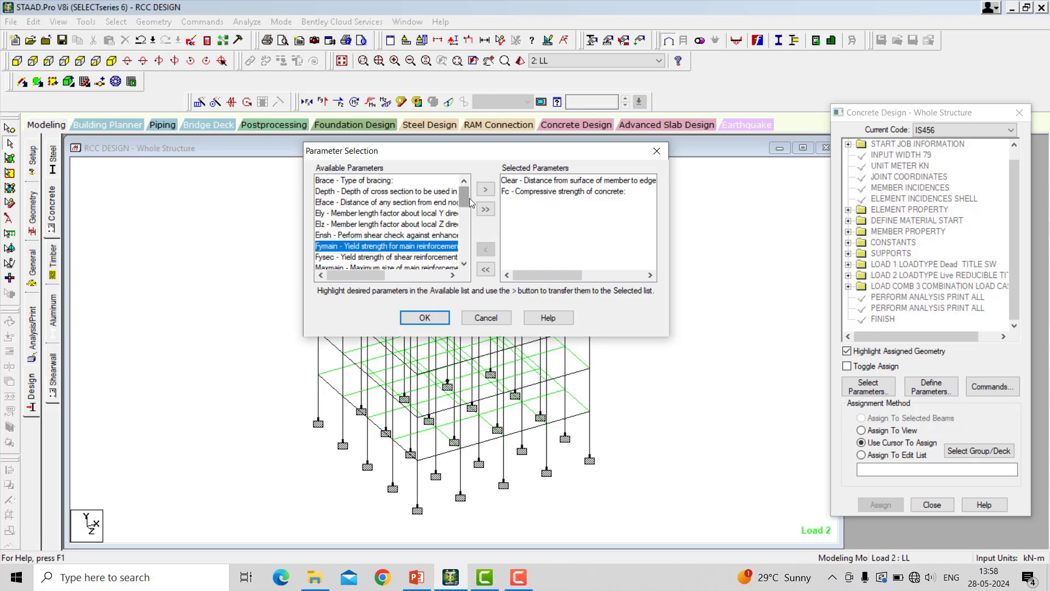
click(485, 190)
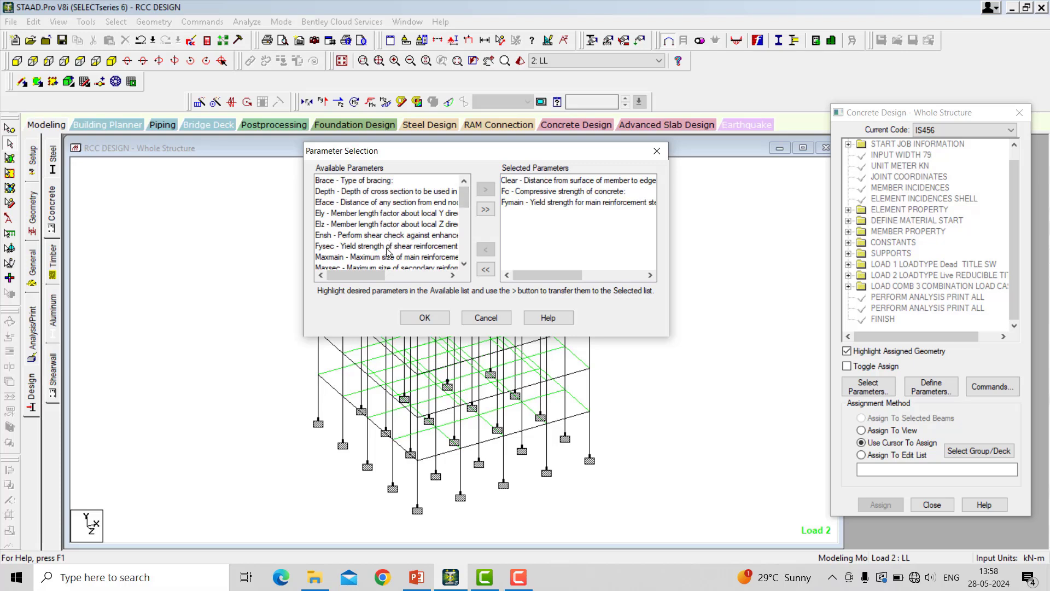
- Add the Rface reinforcement arrangement parameter to the selected design parameters and accept the selection
click(345, 250)
scroll(345, 251, down, 1)
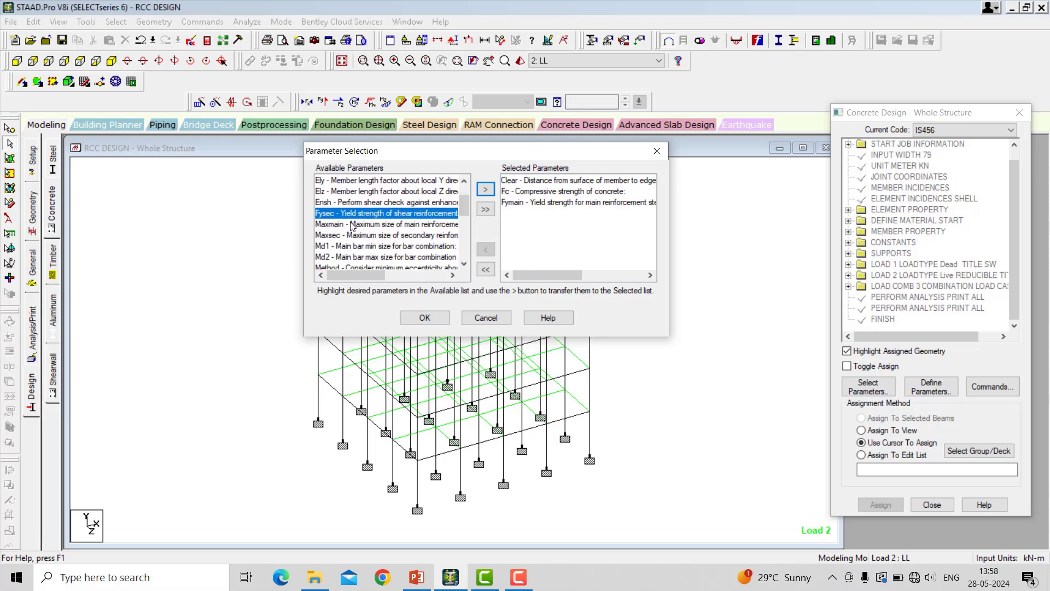
click(351, 223)
click(353, 239)
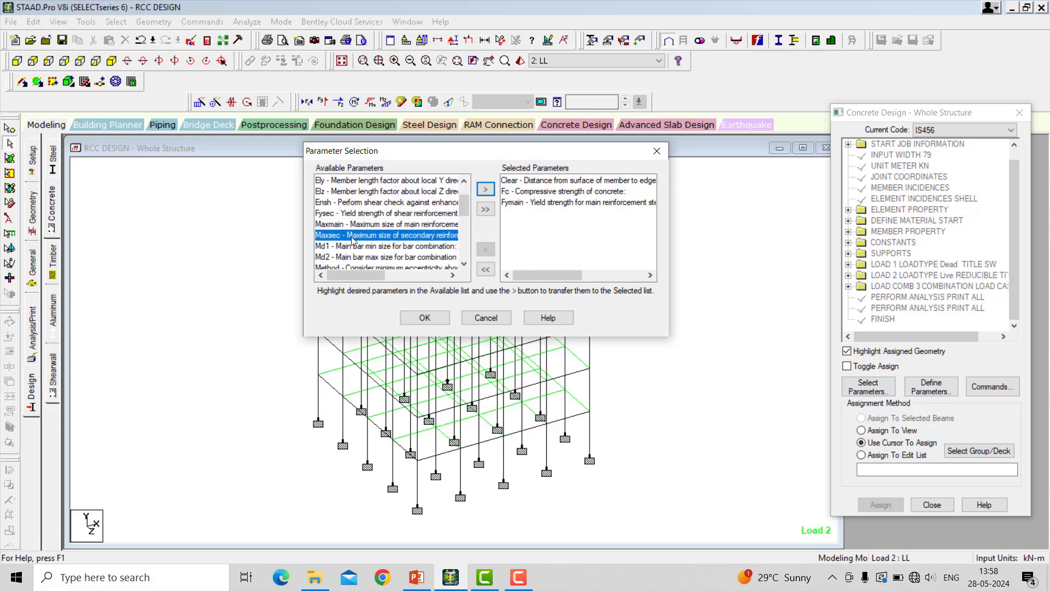
scroll(352, 241, down, 4)
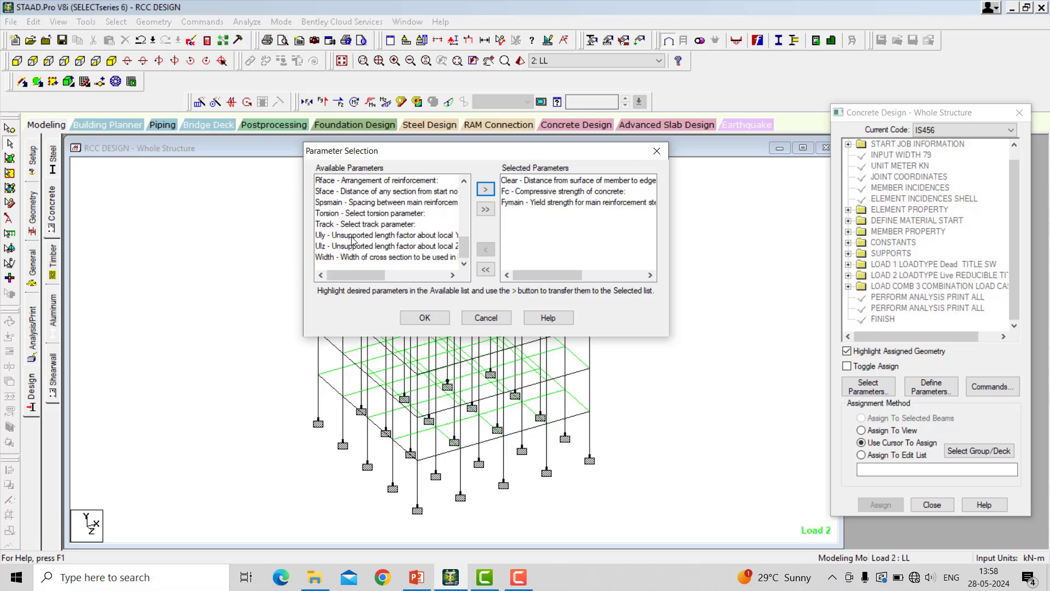
click(364, 182)
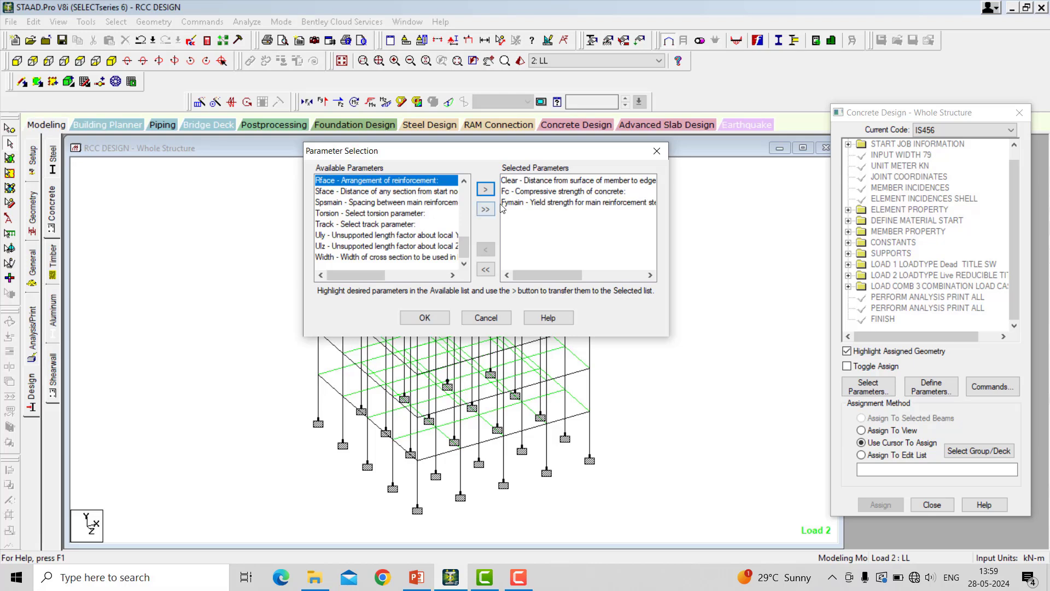
click(484, 190)
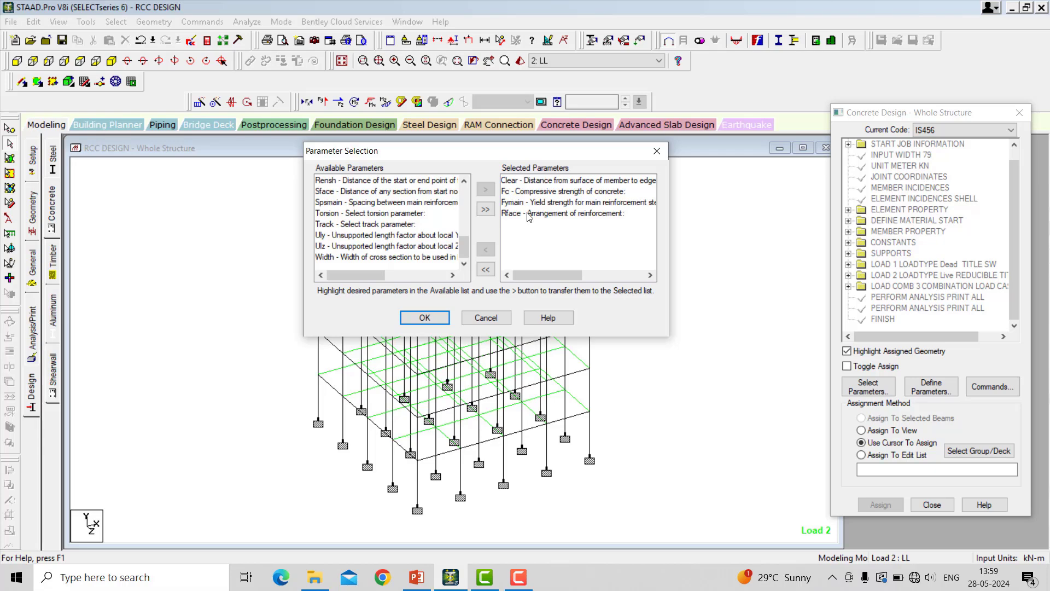
click(425, 318)
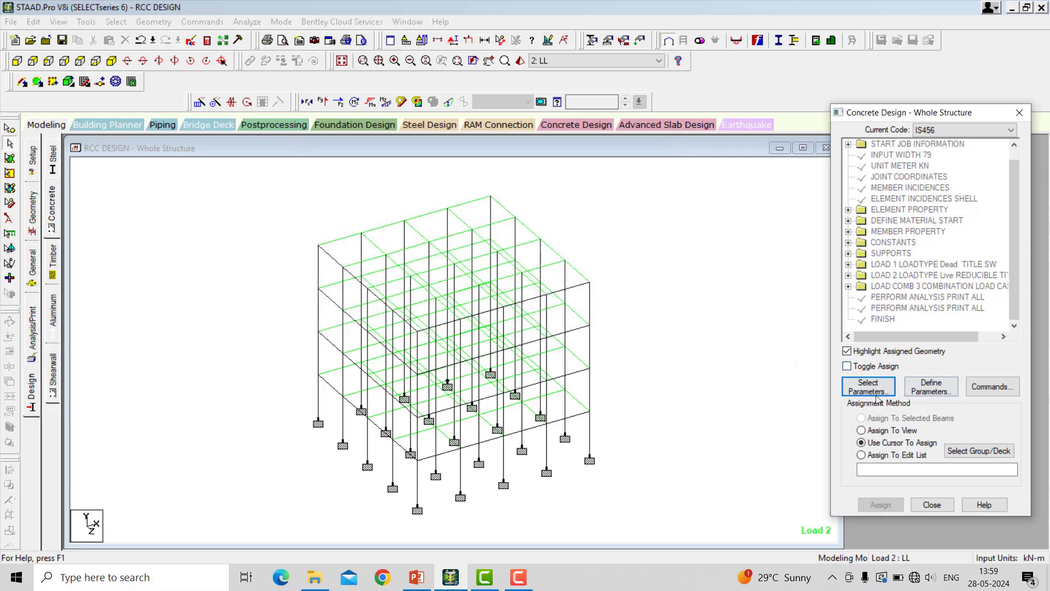
- Define a CLEAR design parameter with a cover distance of 0.04 m
click(933, 387)
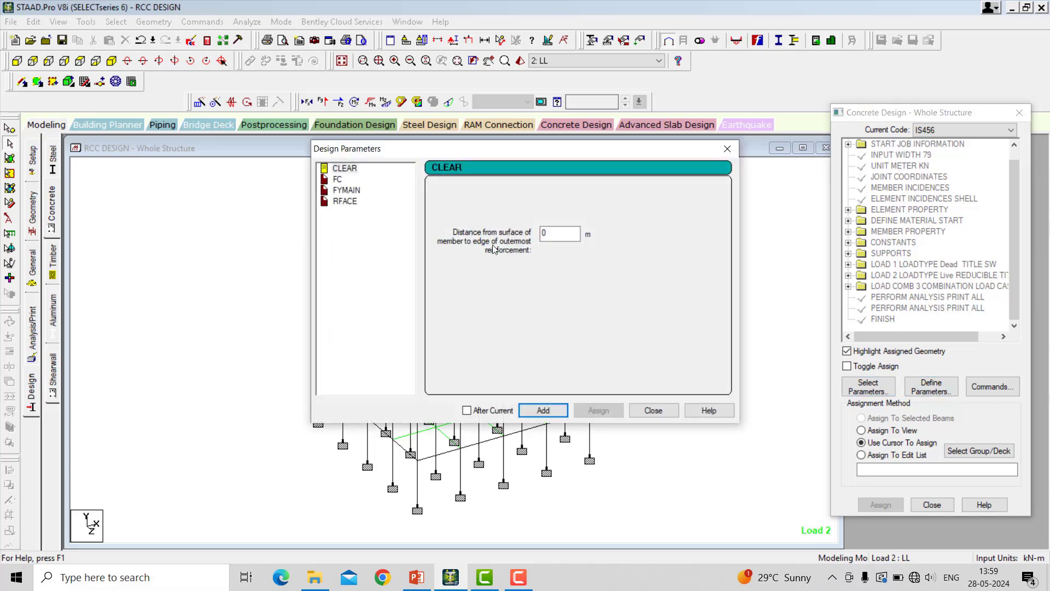
click(344, 170)
drag(412, 151, 532, 94)
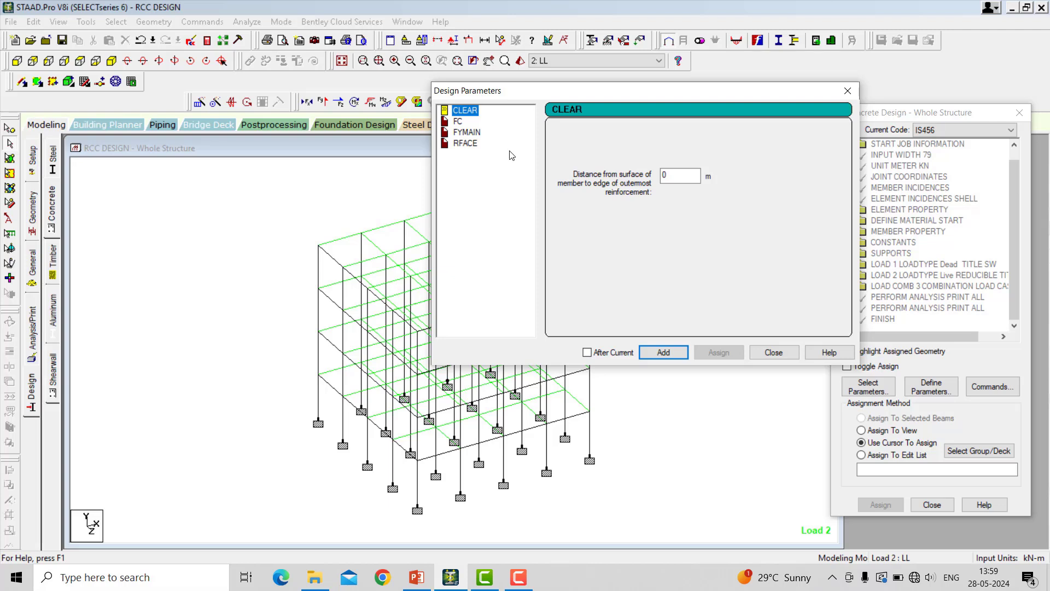
click(671, 180)
text(0.04)
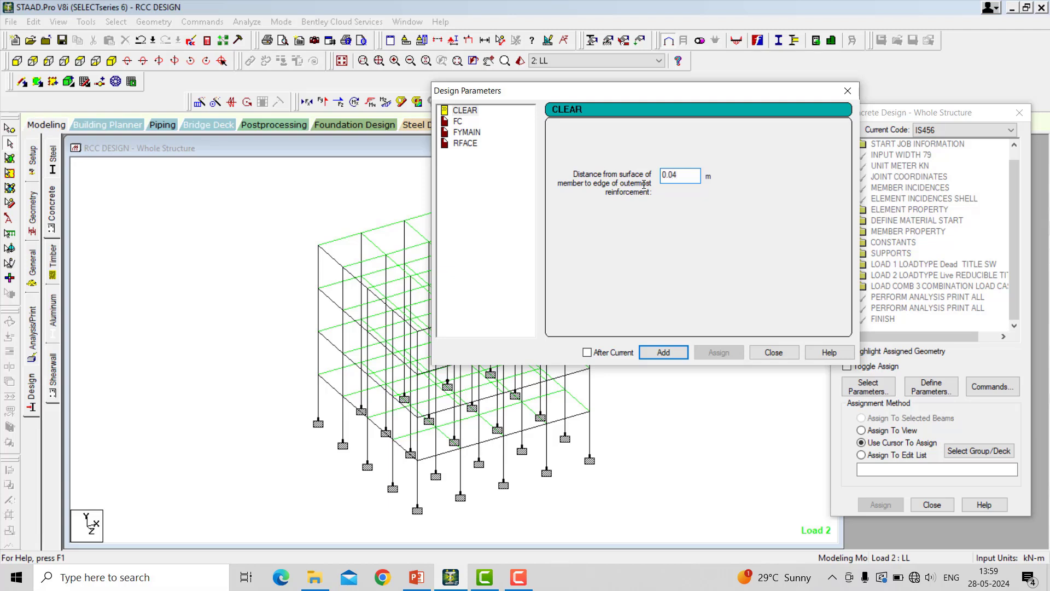
click(664, 353)
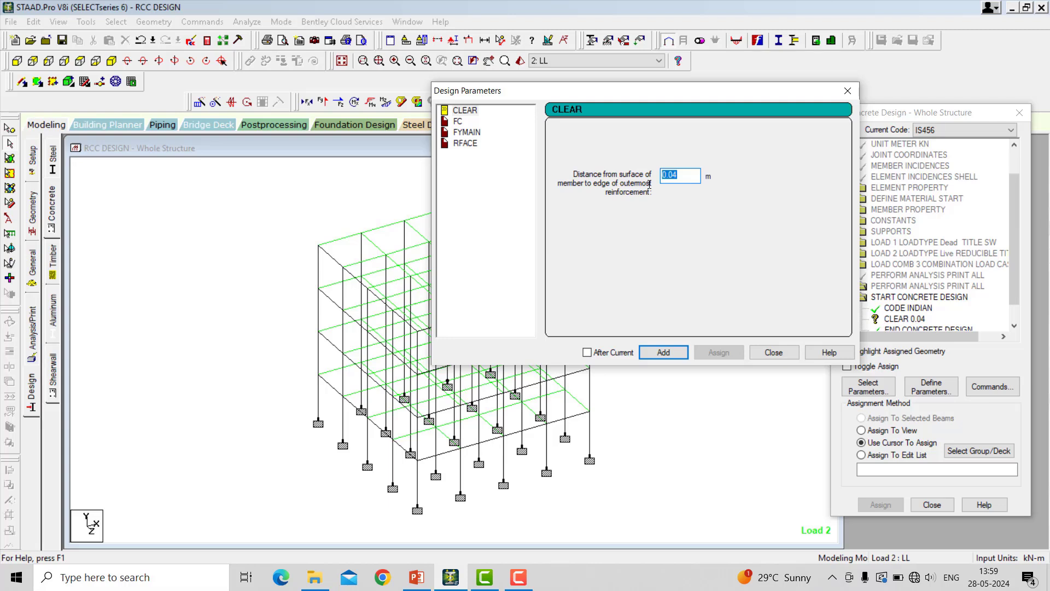
- Add two more CLEAR parameters with cover distances of 0.025 m and 0.015 m
text(0.025)
click(664, 352)
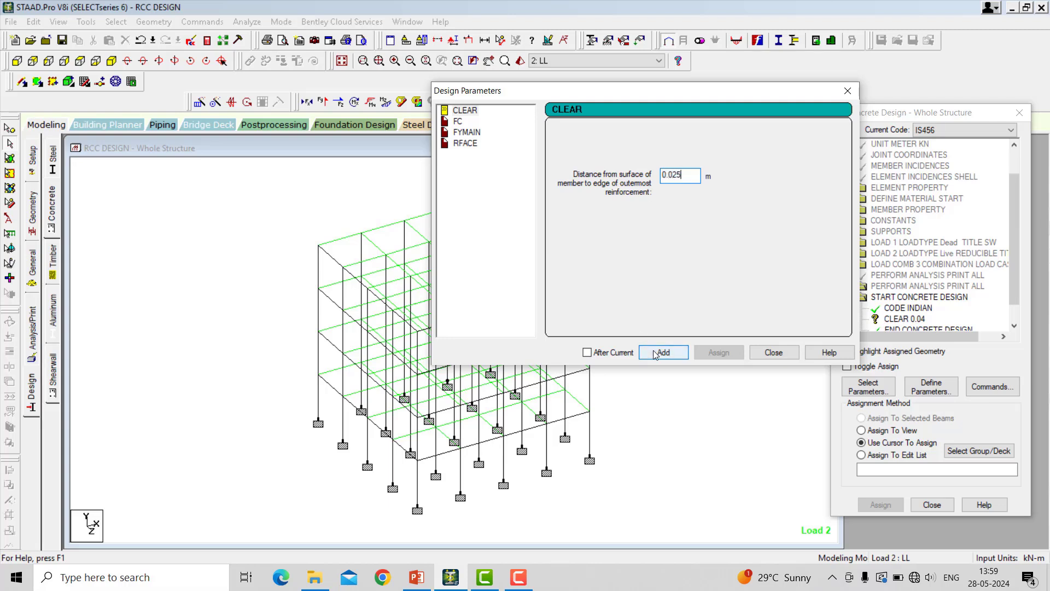
double_click(658, 183)
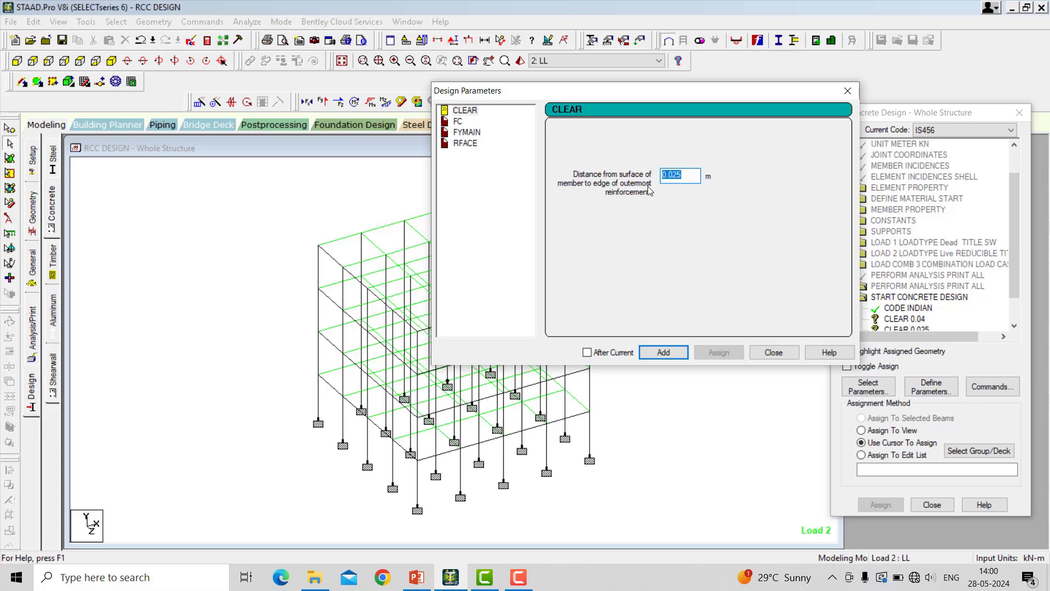
text(0.015)
click(664, 354)
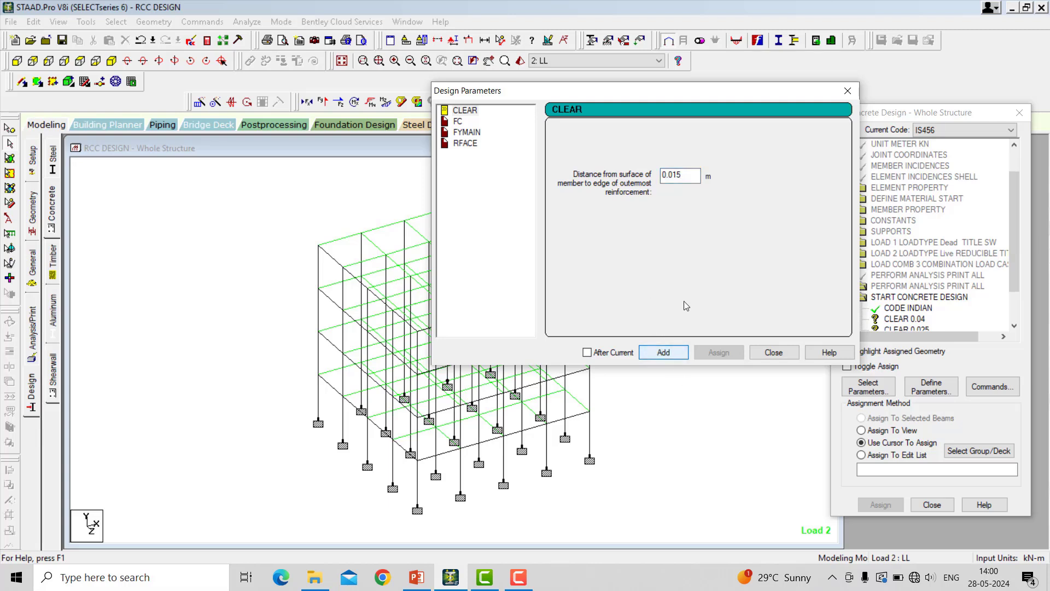
click(465, 111)
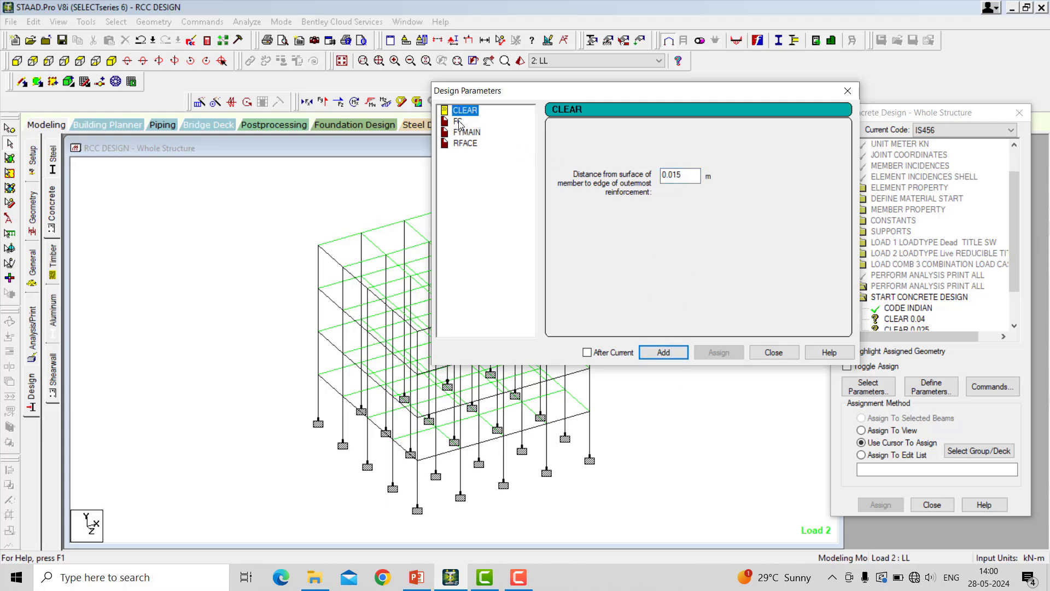
- Add the FC parameter with a concrete compressive strength of 30000 kN/m2
click(458, 122)
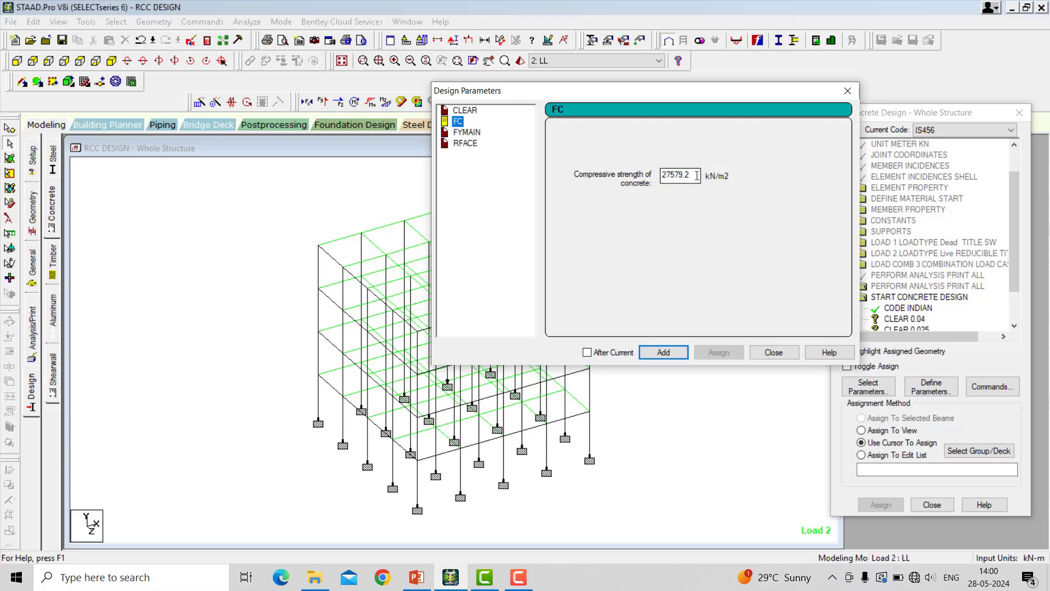
drag(690, 176, 652, 179)
text(30000)
click(664, 352)
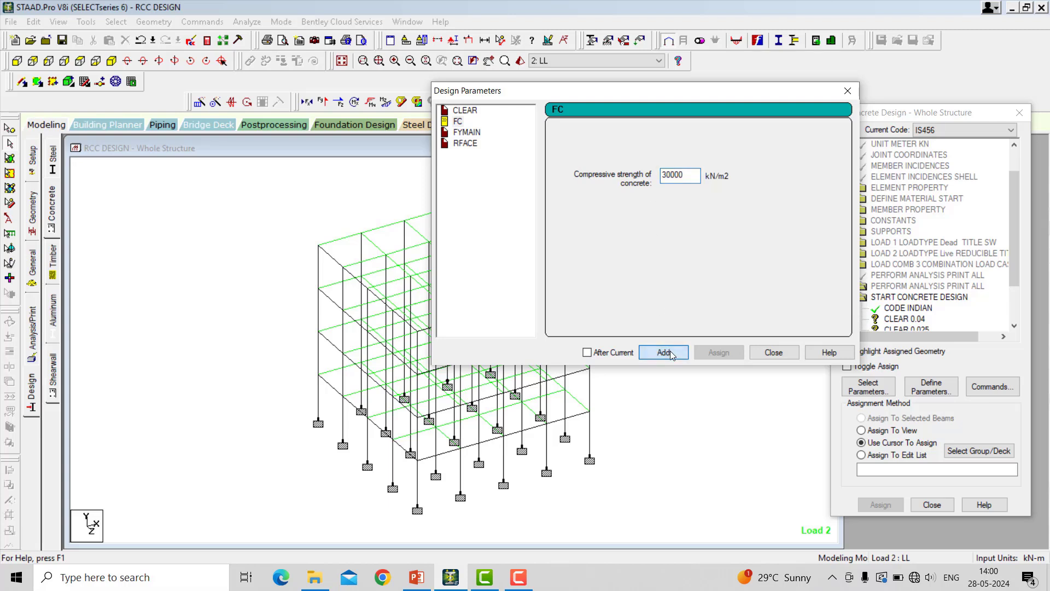
- Add the FYMAIN parameter with a main reinforcement yield strength of 415000 kN/m2
click(463, 134)
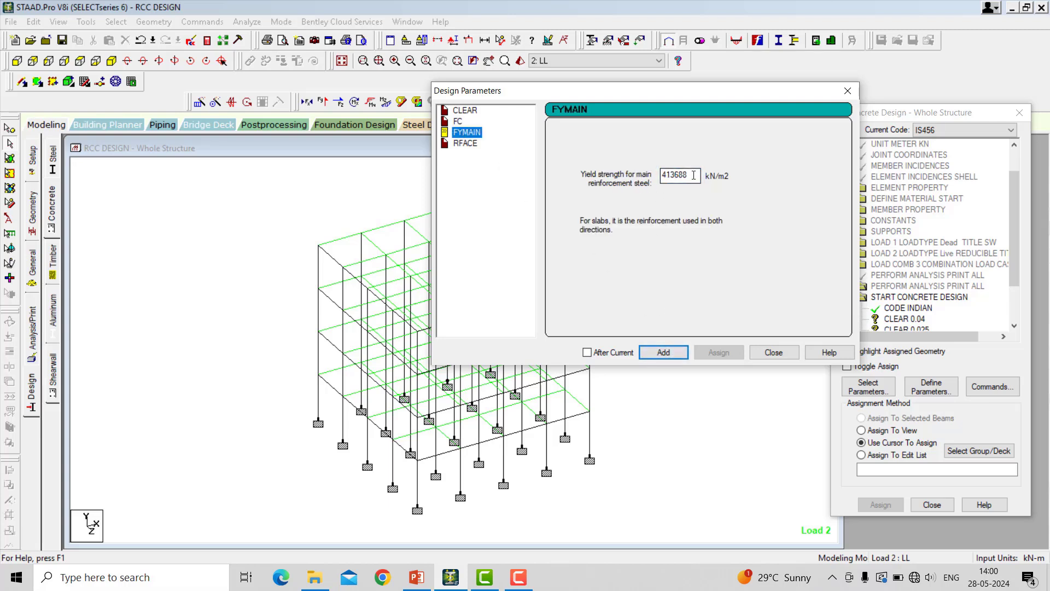
double_click(666, 175)
drag(666, 175, 659, 175)
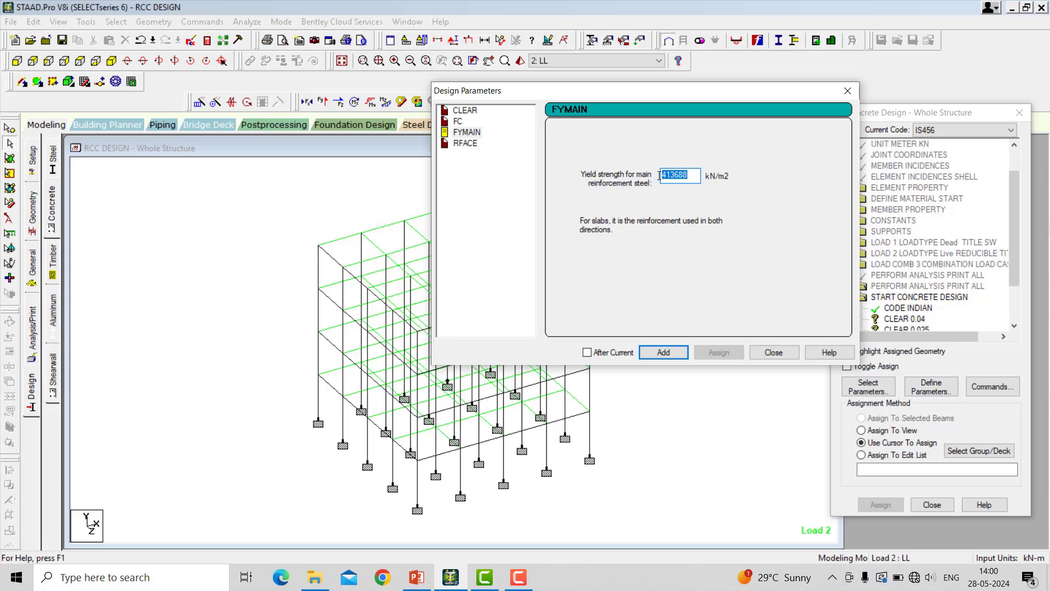
text(415000)
click(663, 352)
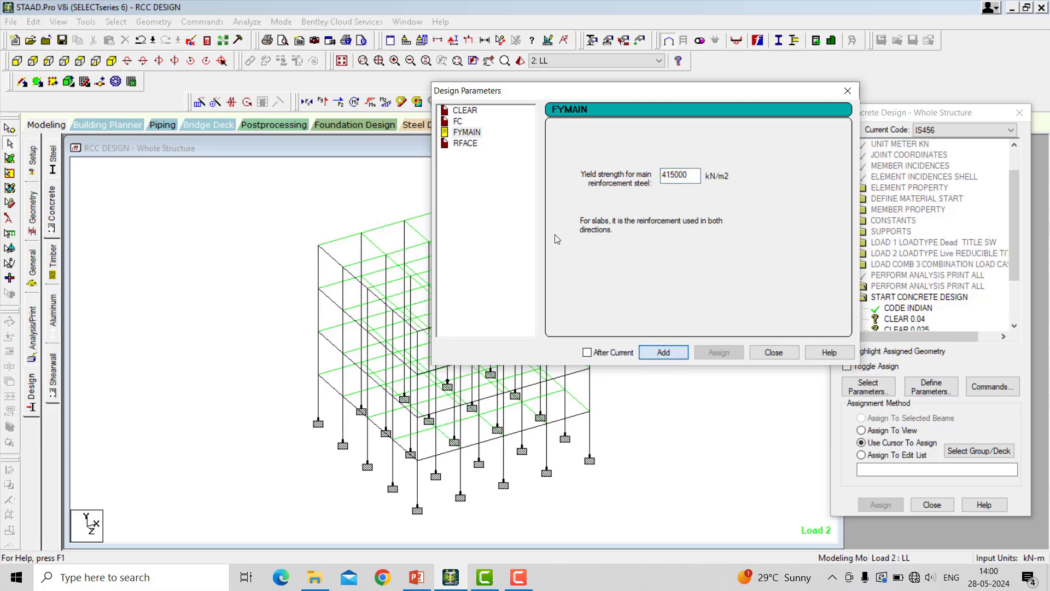
- Add the RFACE parameter with longitudinal column reinforcement along 4 faces, finish defining parameters and decline the auto save
click(466, 143)
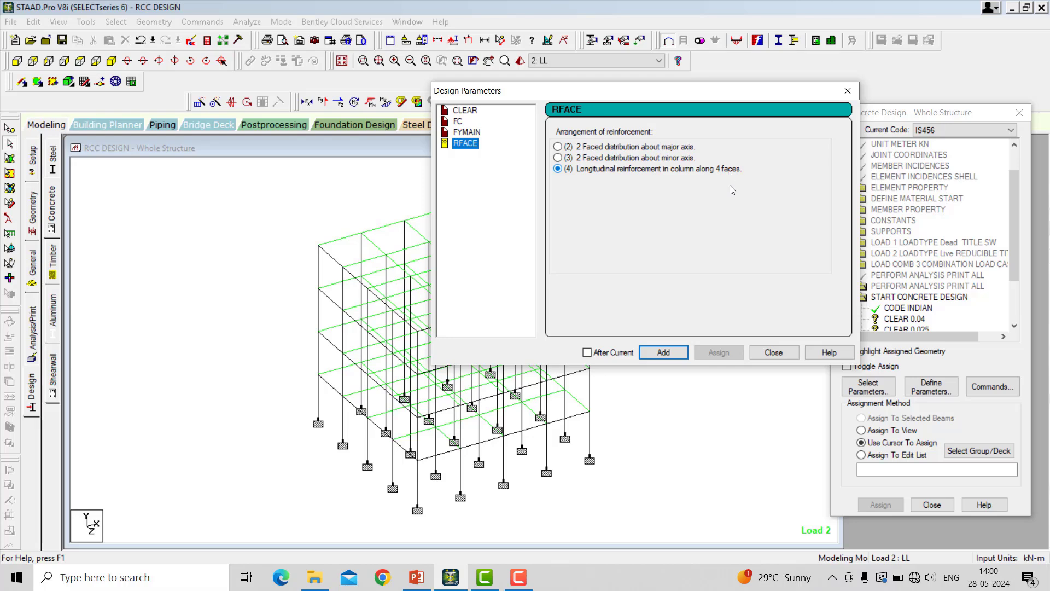
click(663, 352)
click(787, 352)
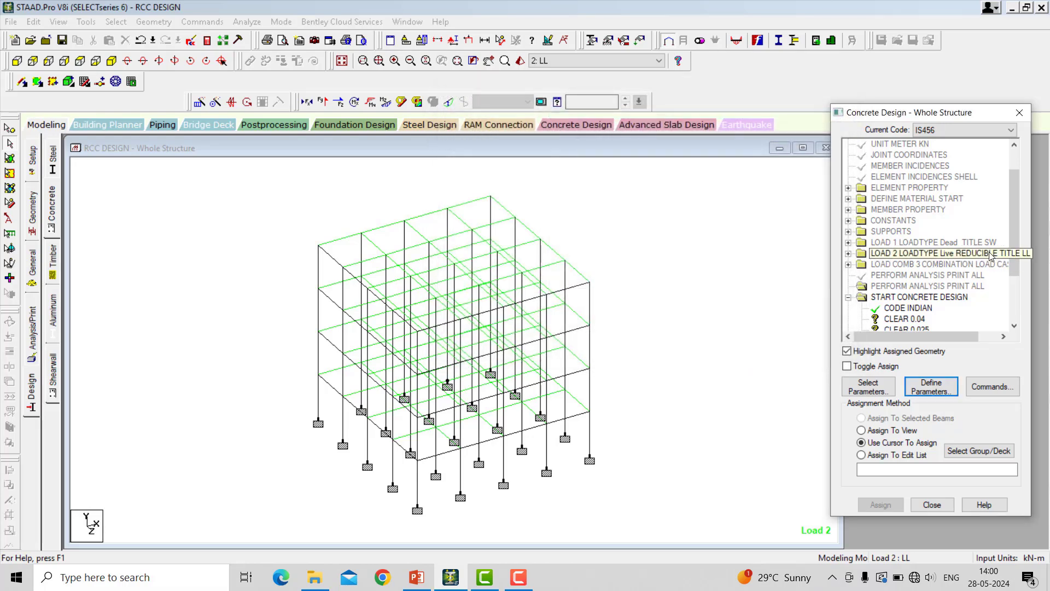
drag(1016, 267, 1017, 312)
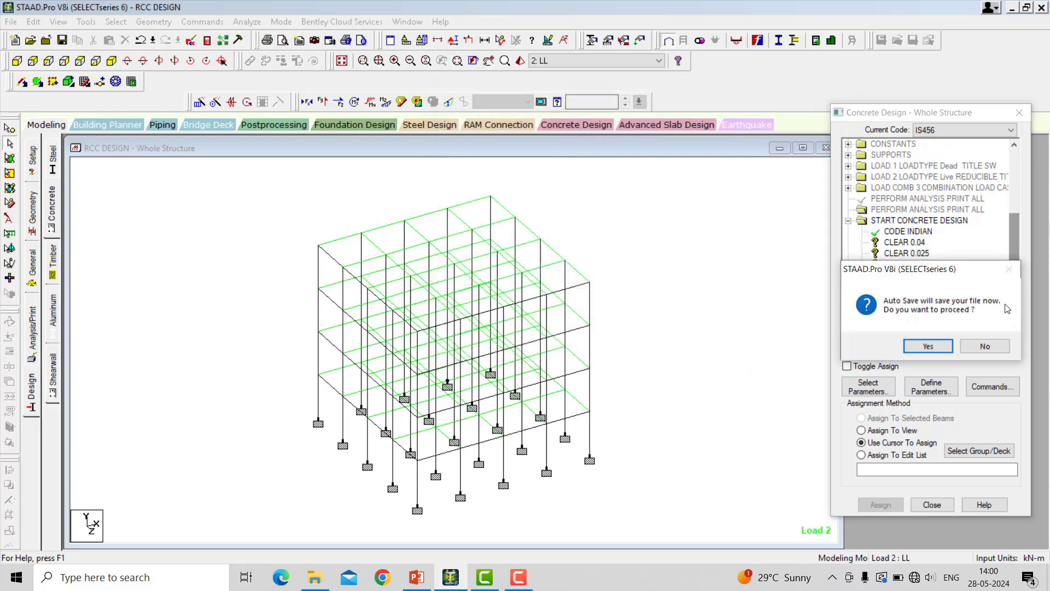
click(984, 348)
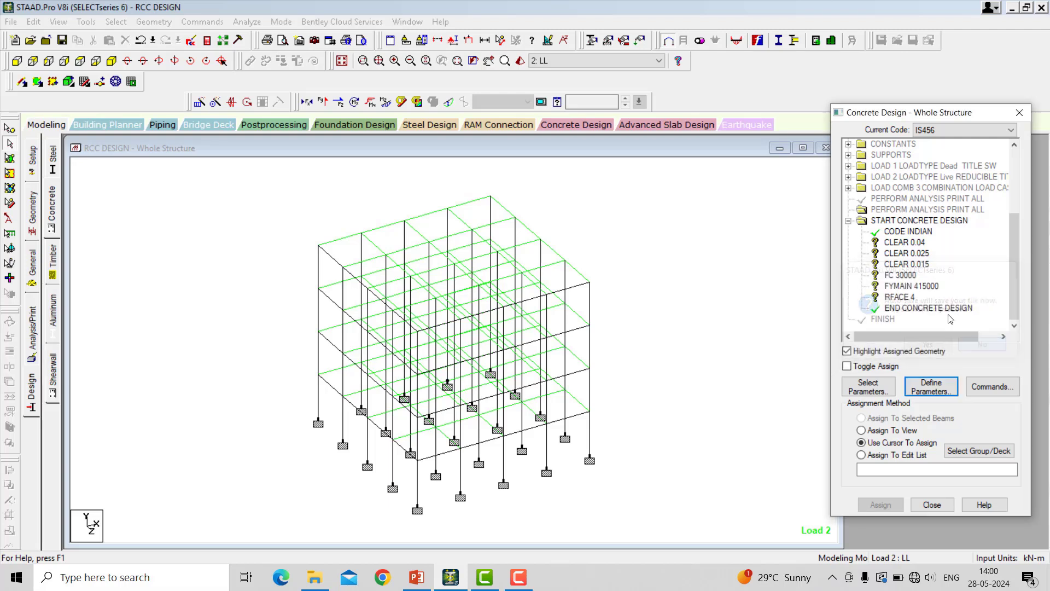
- Assign the CLEAR 0.04 parameter to all columns, selected as the members parallel to Y
click(892, 245)
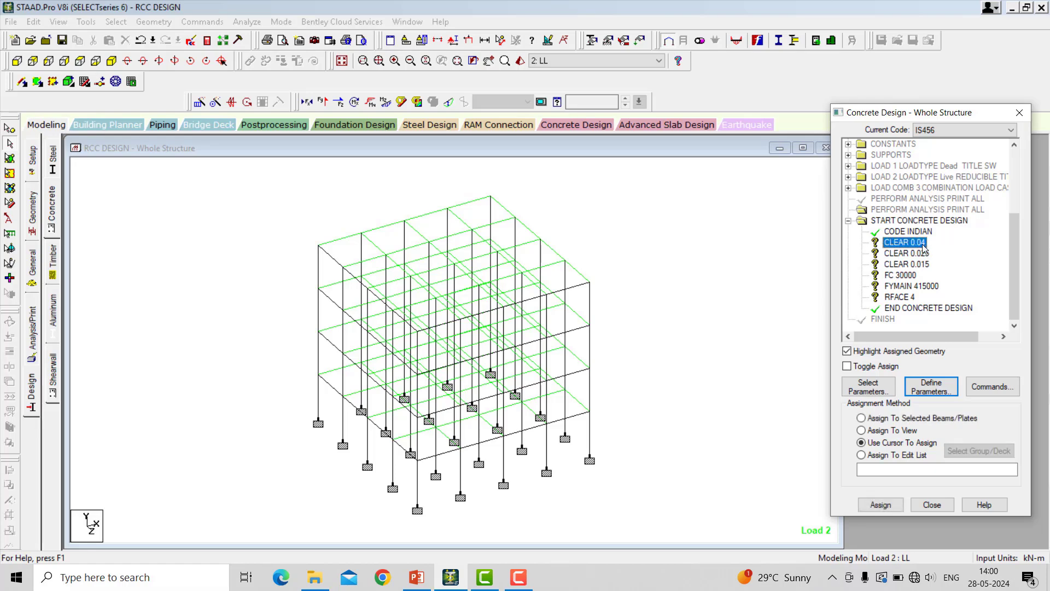
click(115, 22)
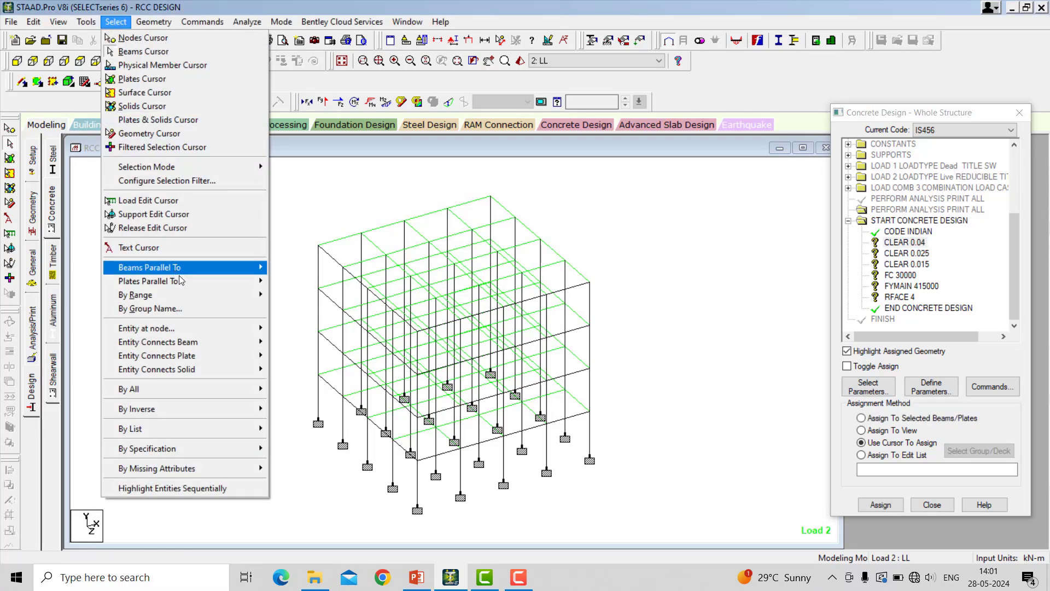
mouse_move(237, 272)
click(285, 281)
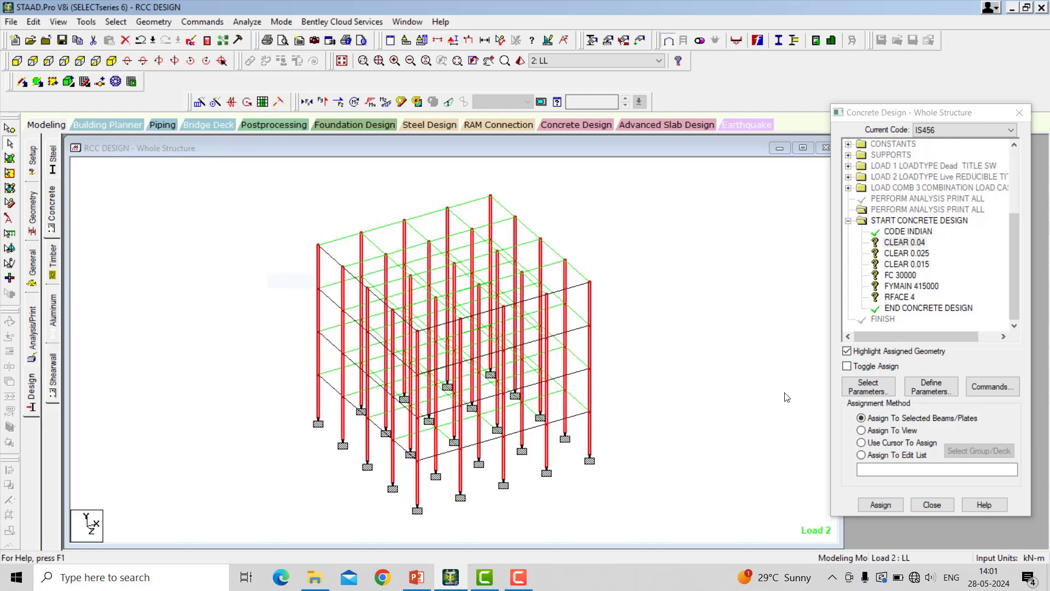
click(891, 507)
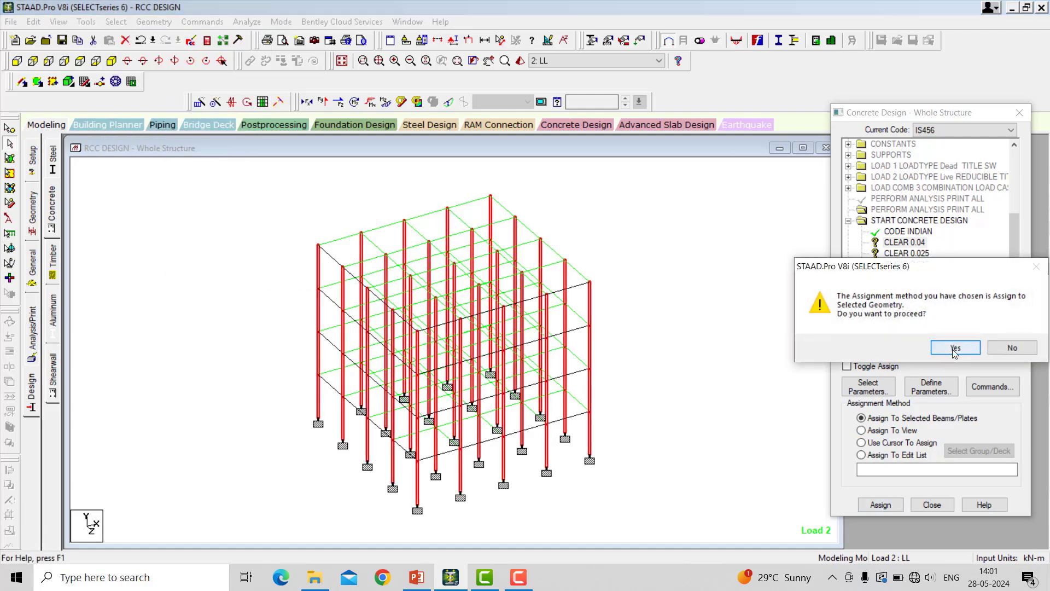
click(952, 351)
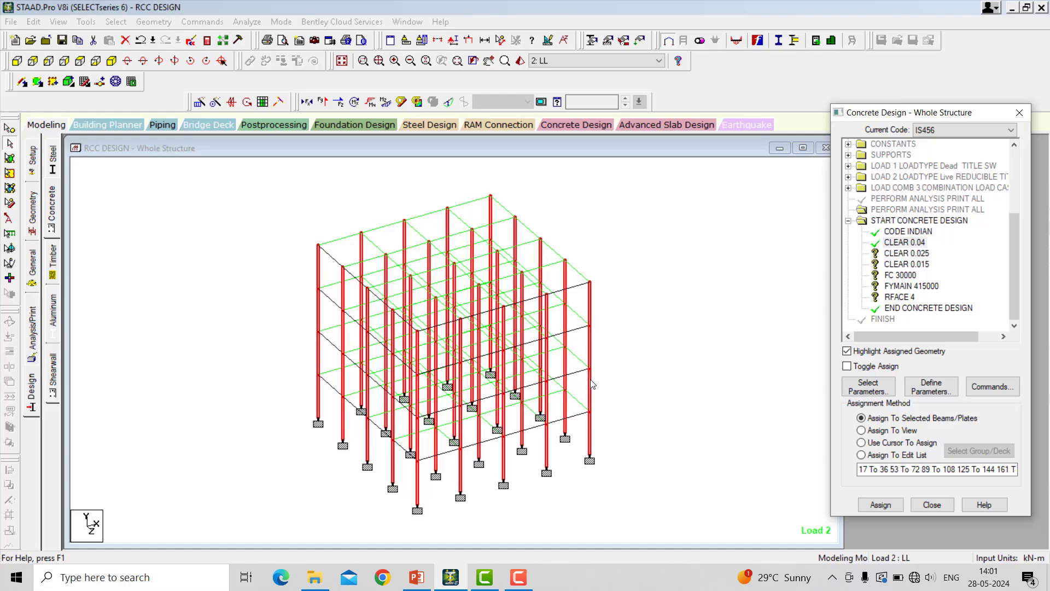
click(789, 318)
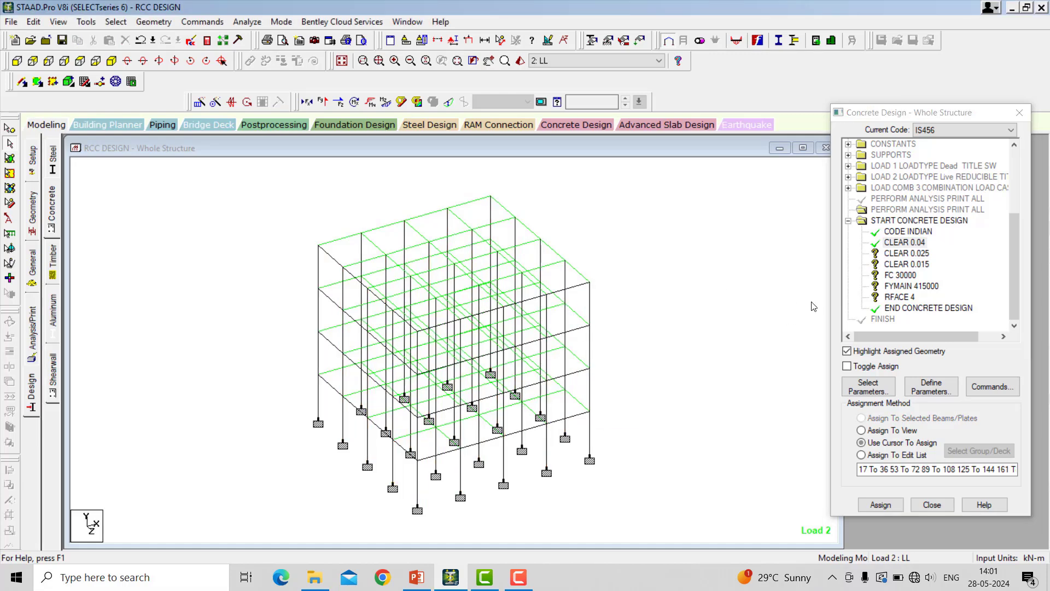
- Assign the CLEAR 0.025 parameter to all beams parallel to X and Z
click(899, 255)
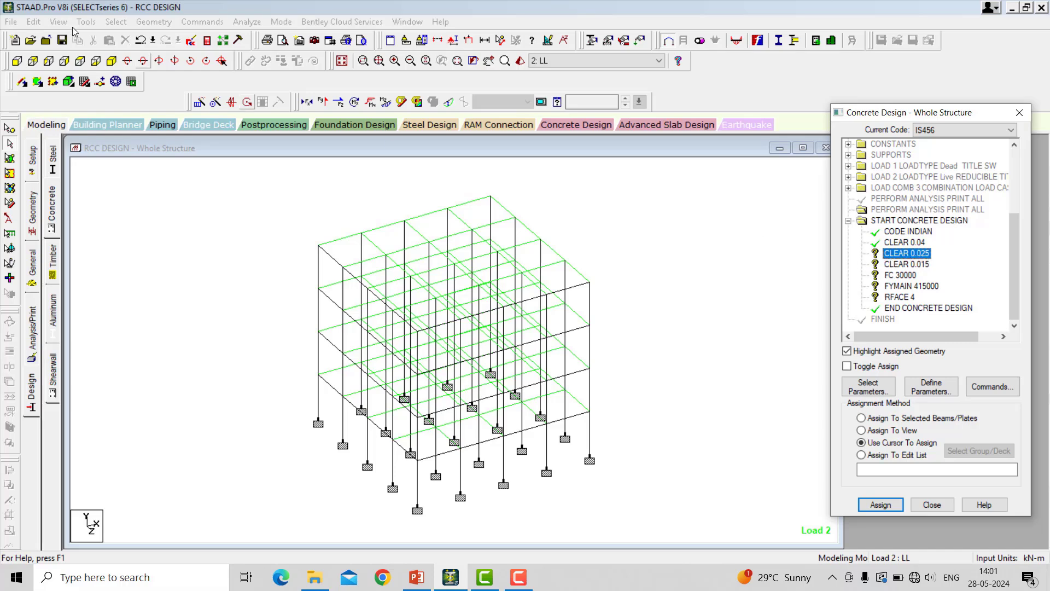
click(125, 24)
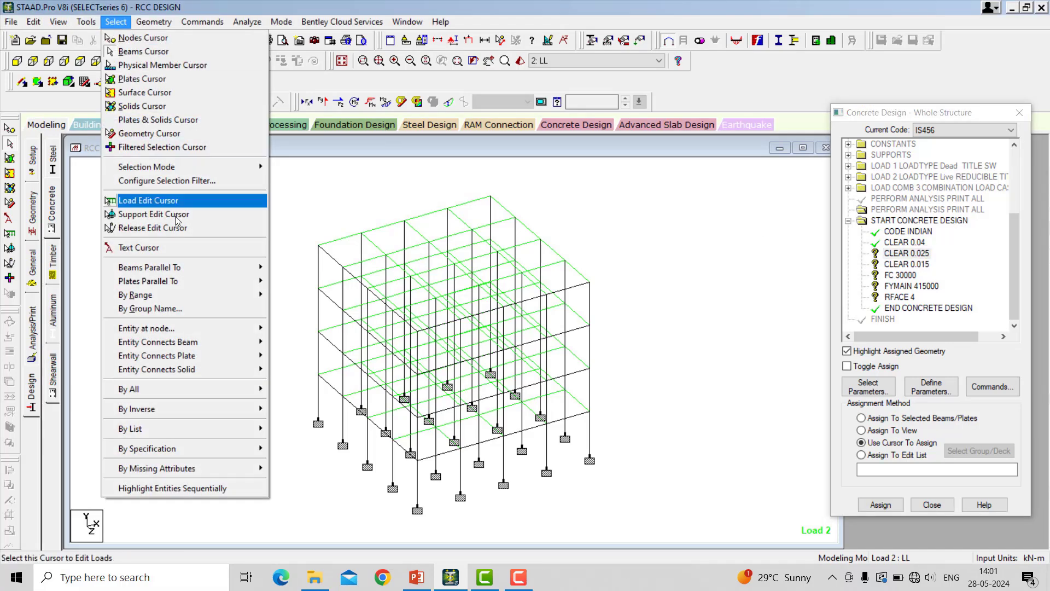
mouse_move(207, 272)
click(285, 266)
click(116, 21)
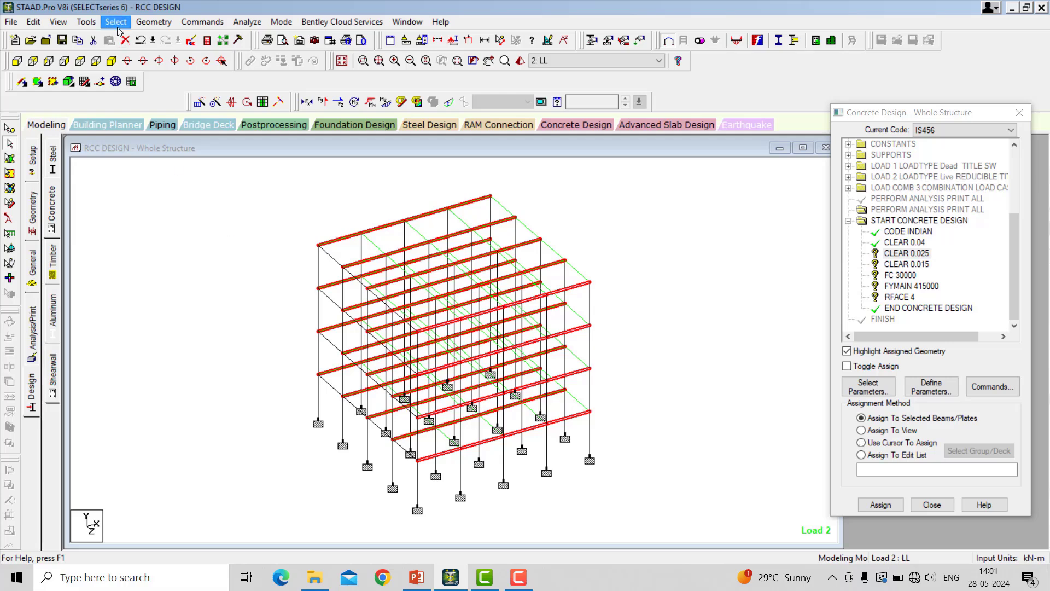
mouse_move(214, 274)
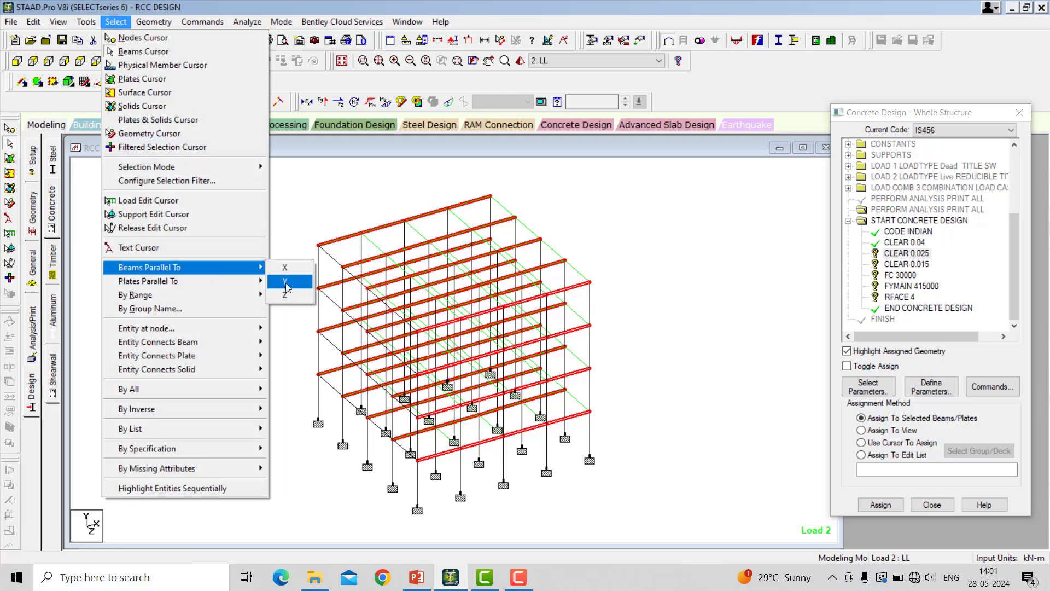
click(290, 294)
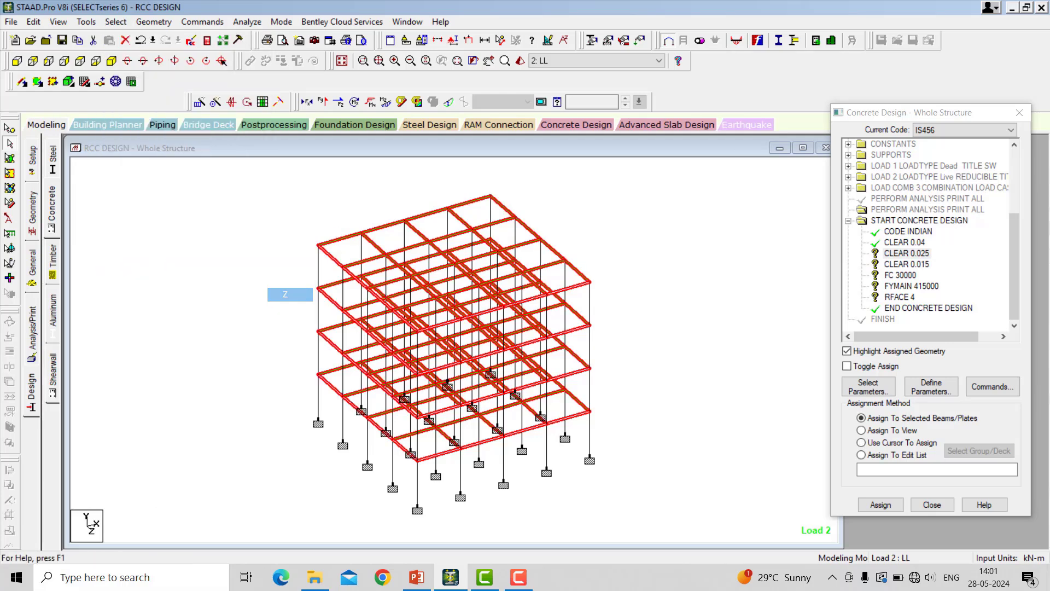
click(881, 504)
click(955, 348)
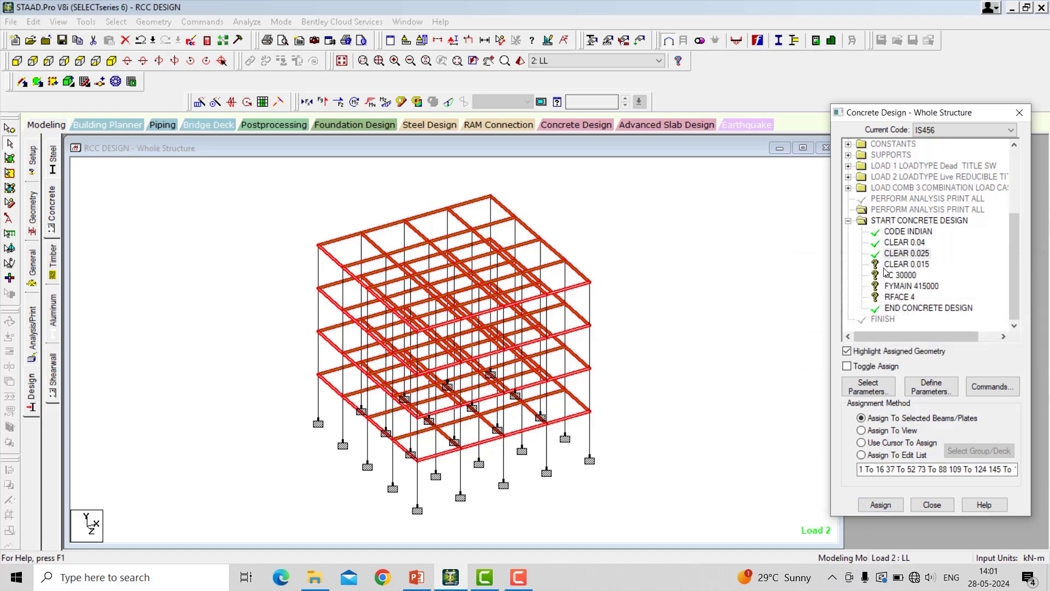
- Assign the CLEAR 0.015 parameter to all slab plates of the frame
click(10, 159)
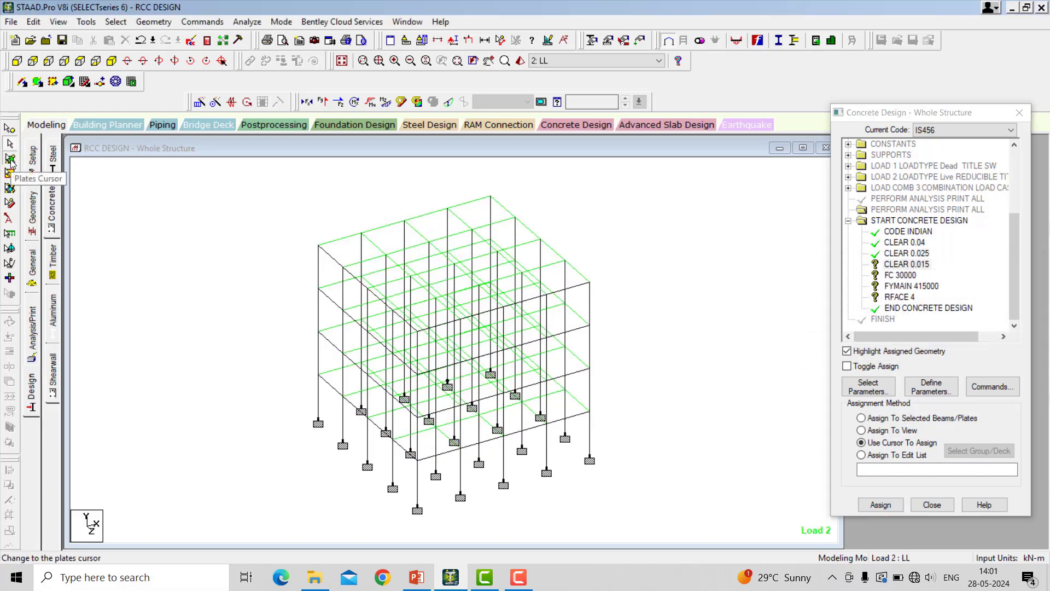
drag(259, 183, 635, 518)
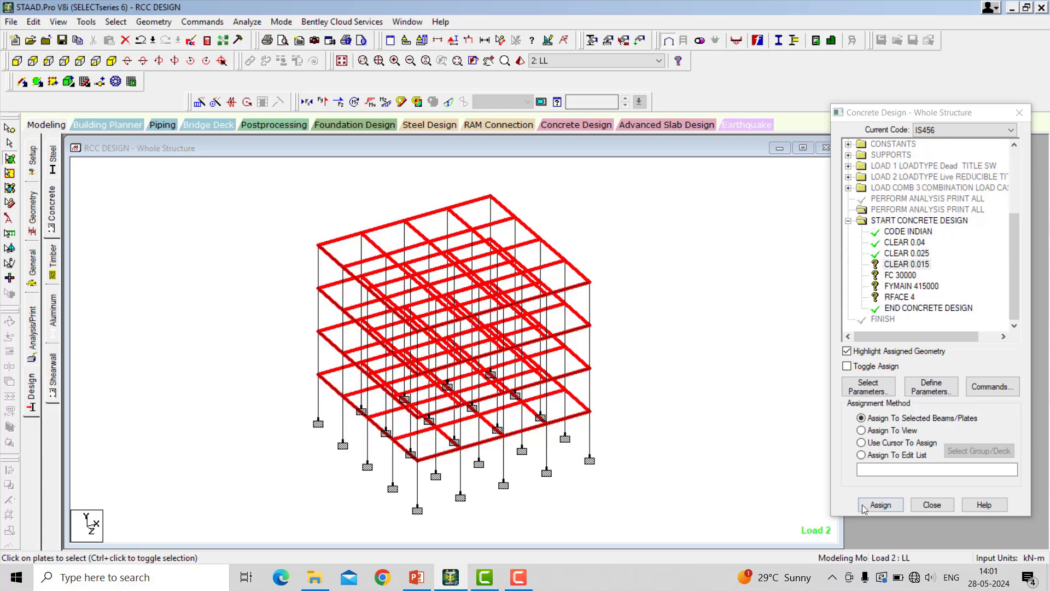
click(885, 505)
click(955, 347)
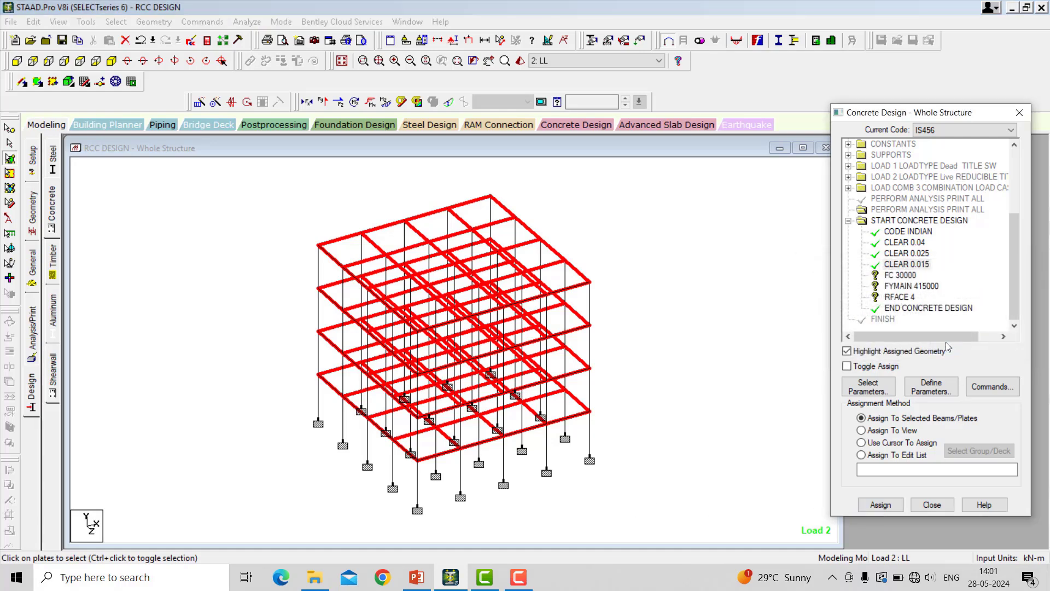
- Assign the FC 30000 parameter to the whole structure with the Assign To View method
click(897, 276)
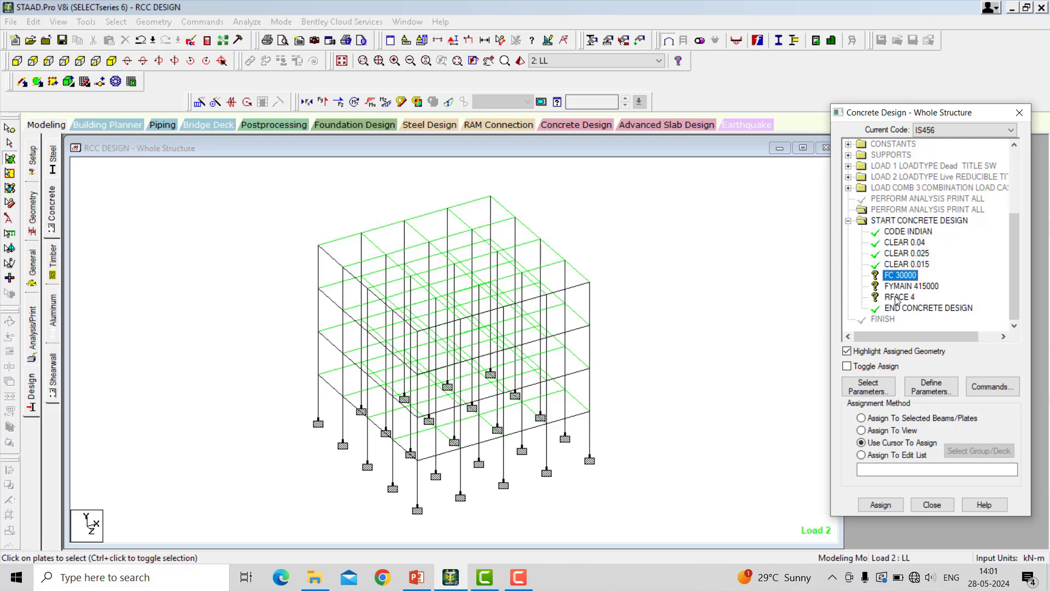
click(897, 430)
click(881, 505)
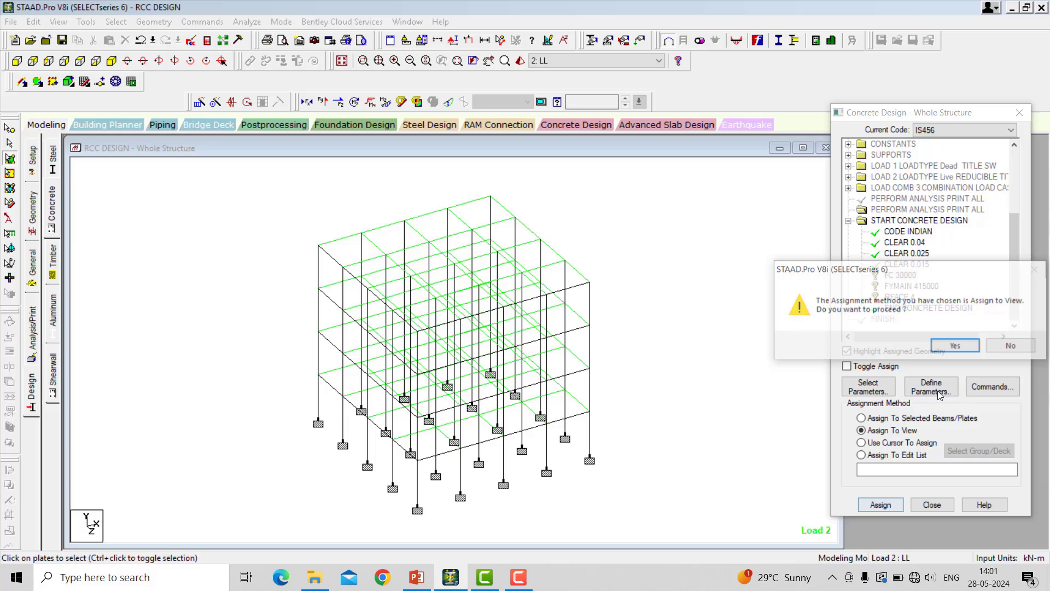
click(957, 348)
- Assign the FYMAIN 415000 parameter to the whole structure with the Assign To View method
click(906, 288)
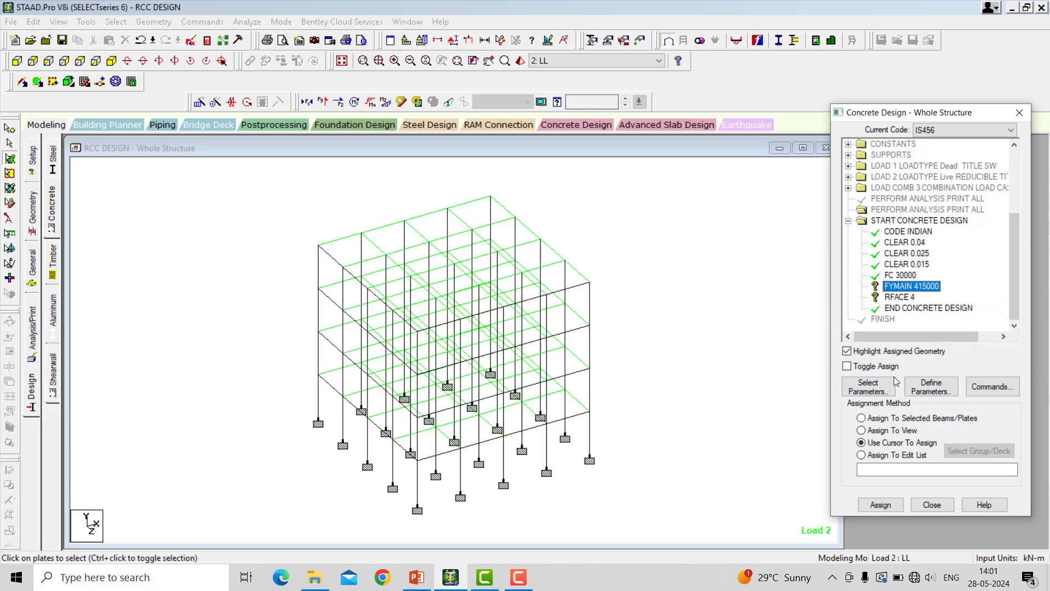
click(893, 442)
click(892, 430)
click(881, 504)
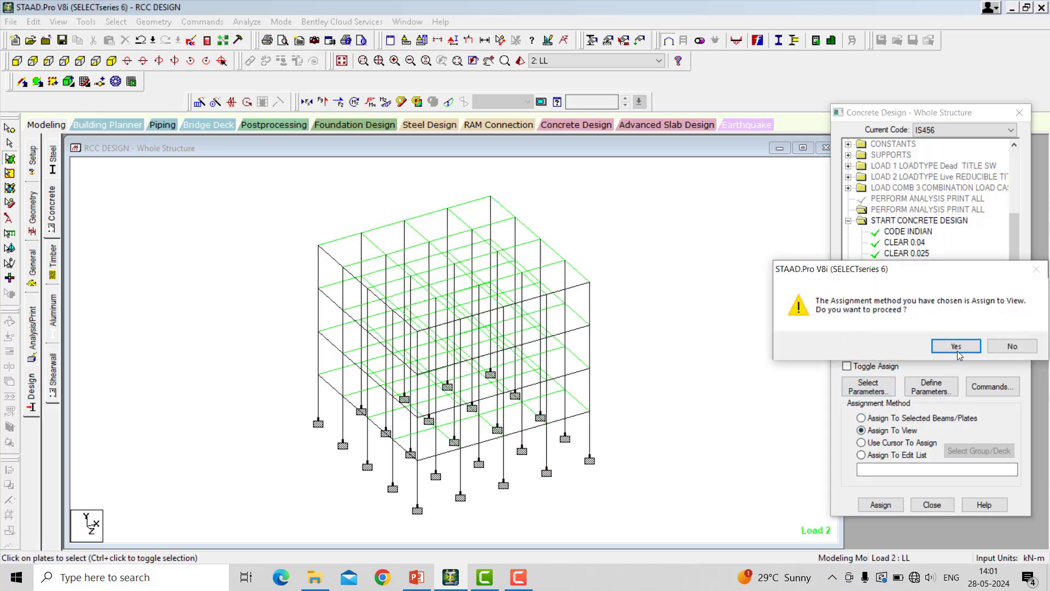
click(952, 344)
- Assign the RFACE 4 parameter to all members in view and clear the selection
click(900, 297)
click(892, 442)
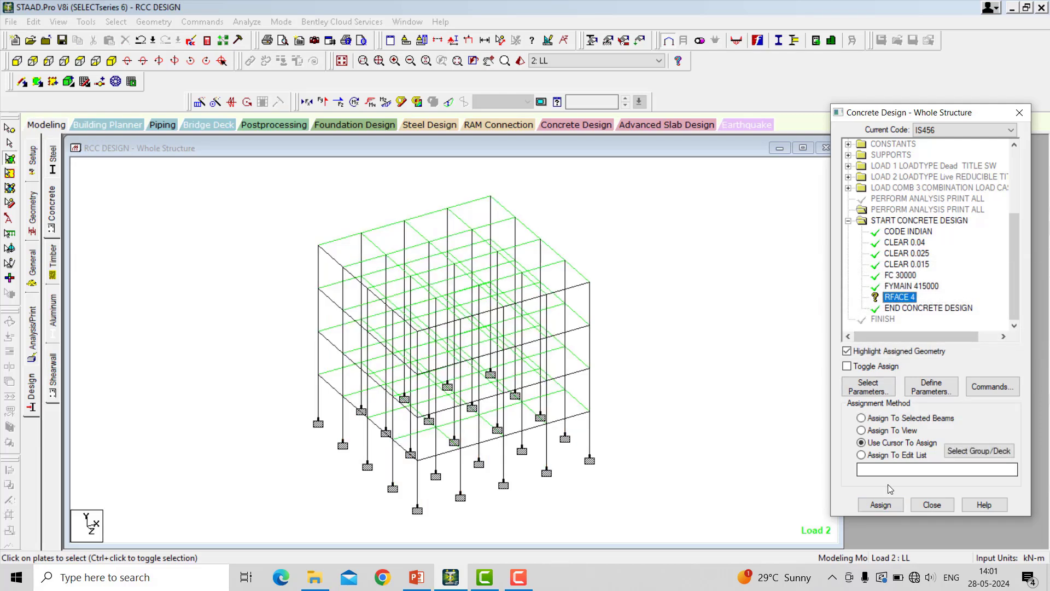
click(880, 504)
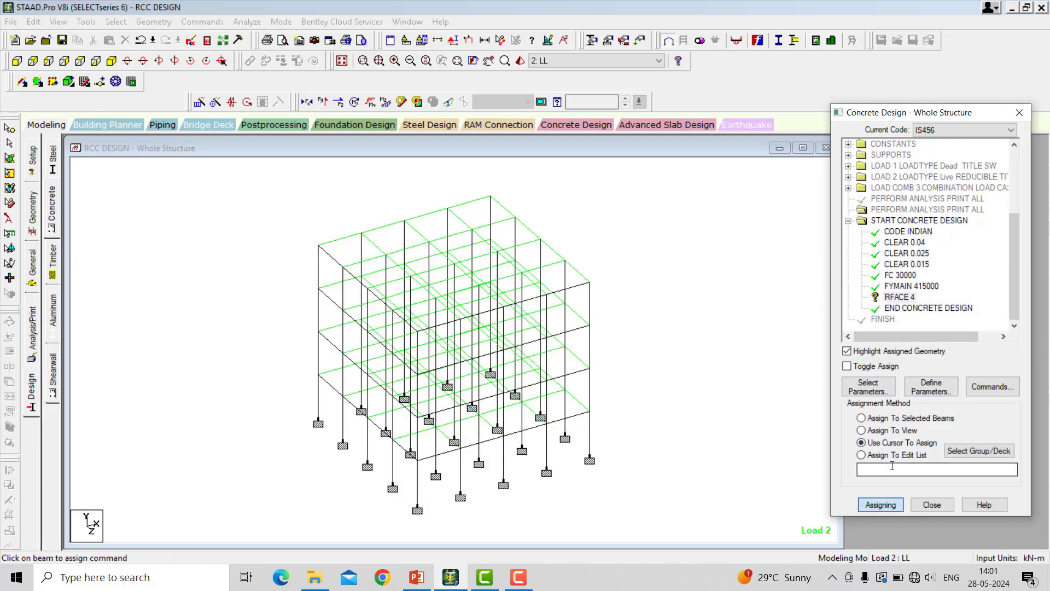
click(861, 431)
click(881, 504)
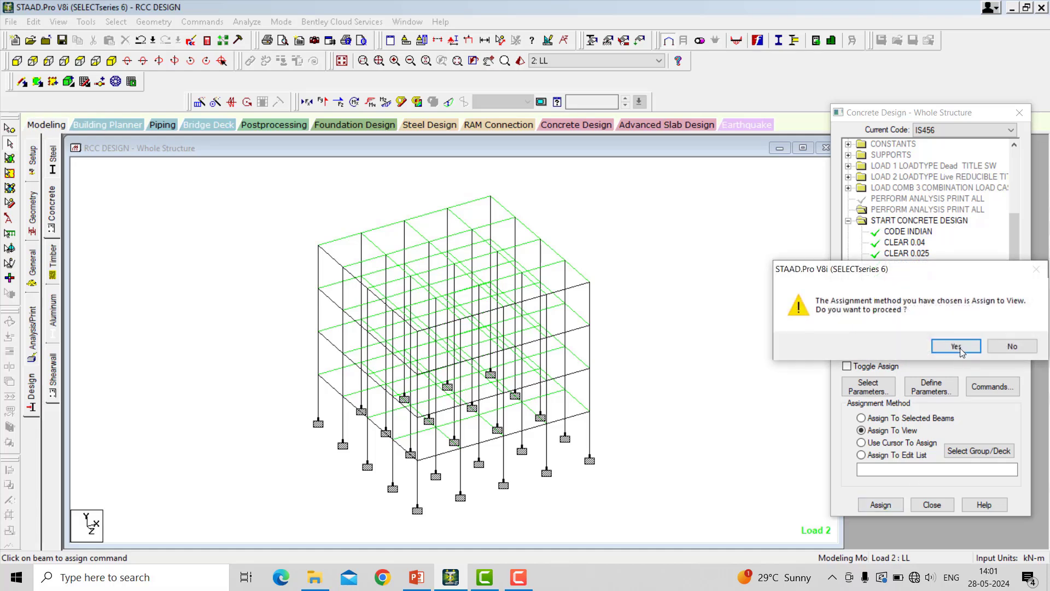
click(952, 345)
click(682, 334)
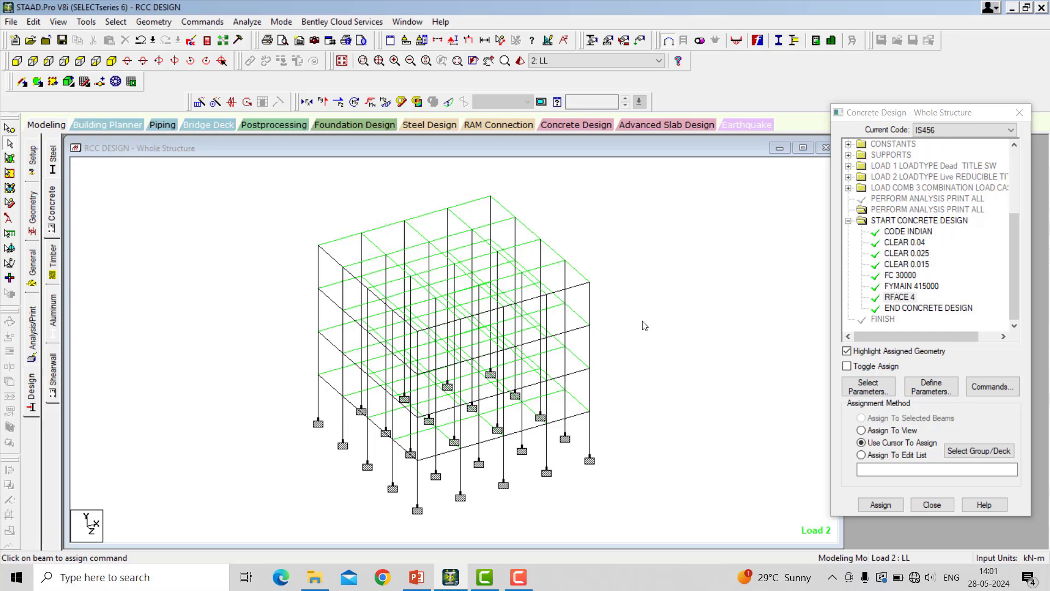
- Add the DESIGN BEAM and DESIGN COLUMN commands to the concrete design block
click(1006, 390)
drag(802, 192, 503, 138)
click(544, 374)
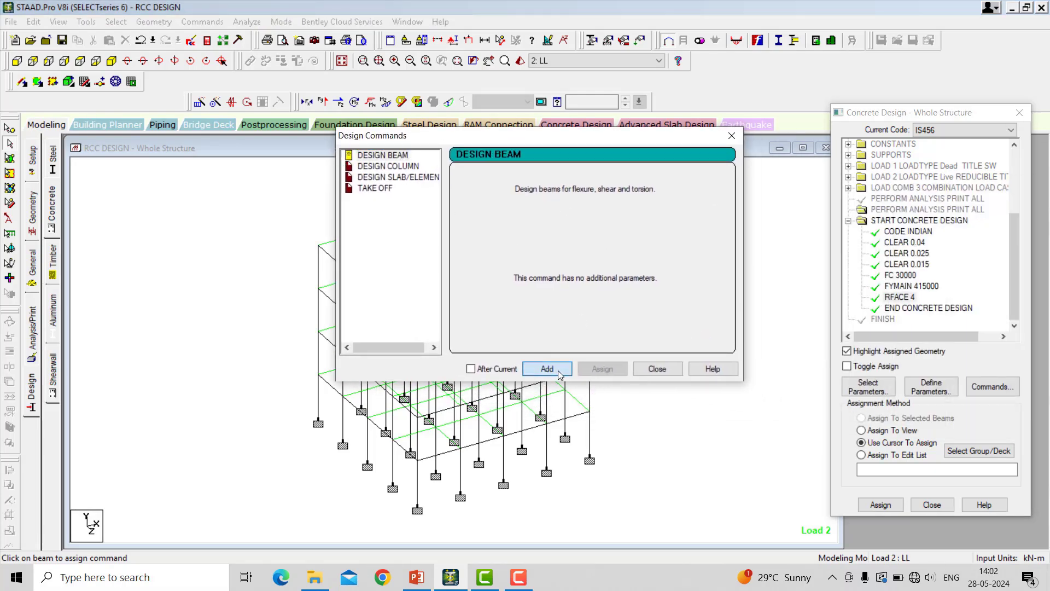
click(388, 166)
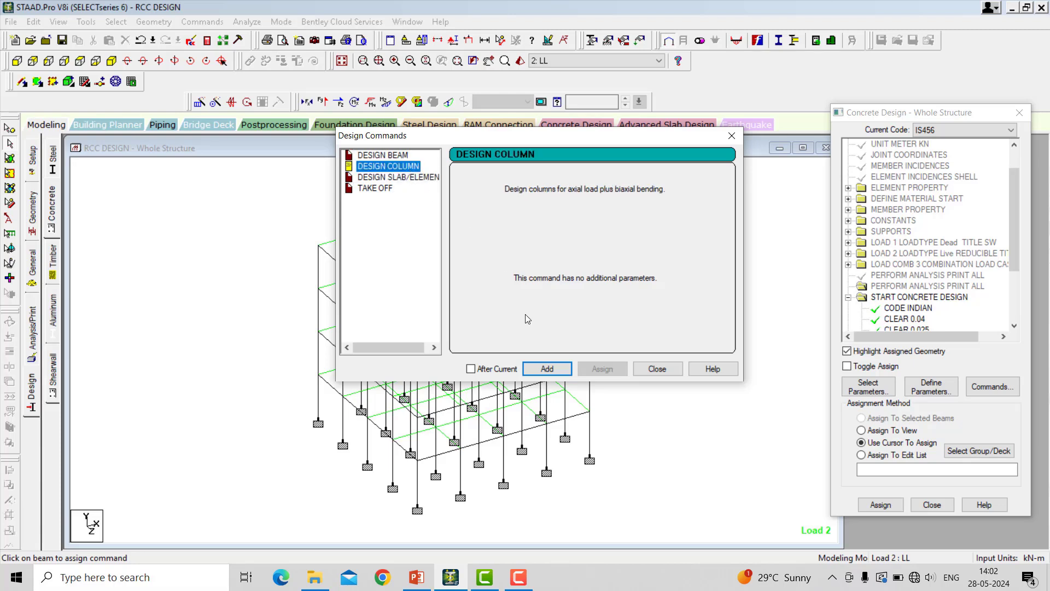
click(550, 372)
- Add the DESIGN SLAB/ELEMENT and TAKE OFF commands to the concrete design and finish adding design commands
click(406, 178)
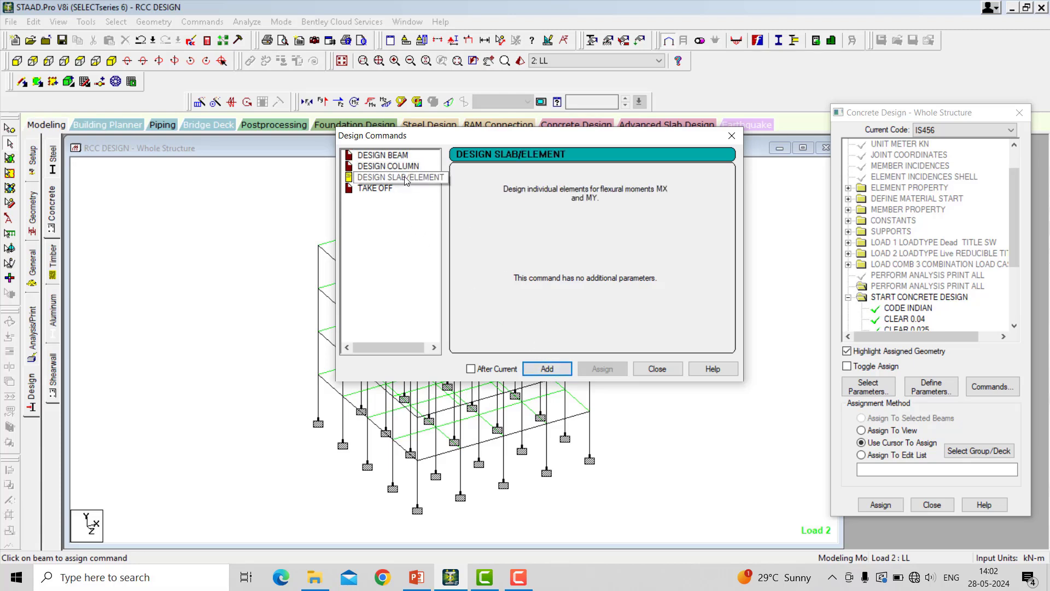
click(545, 372)
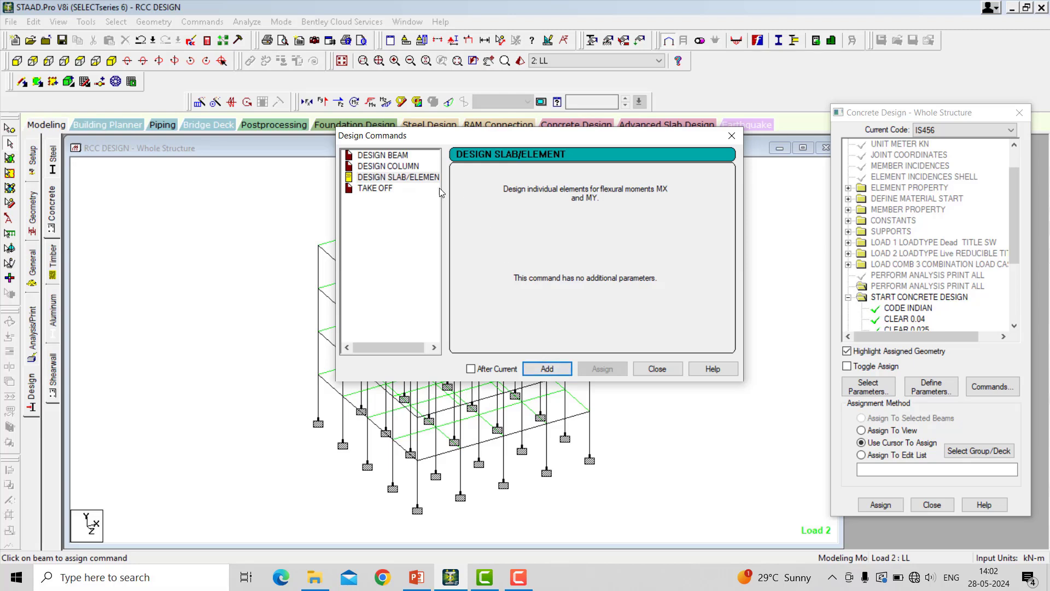
click(383, 191)
click(547, 369)
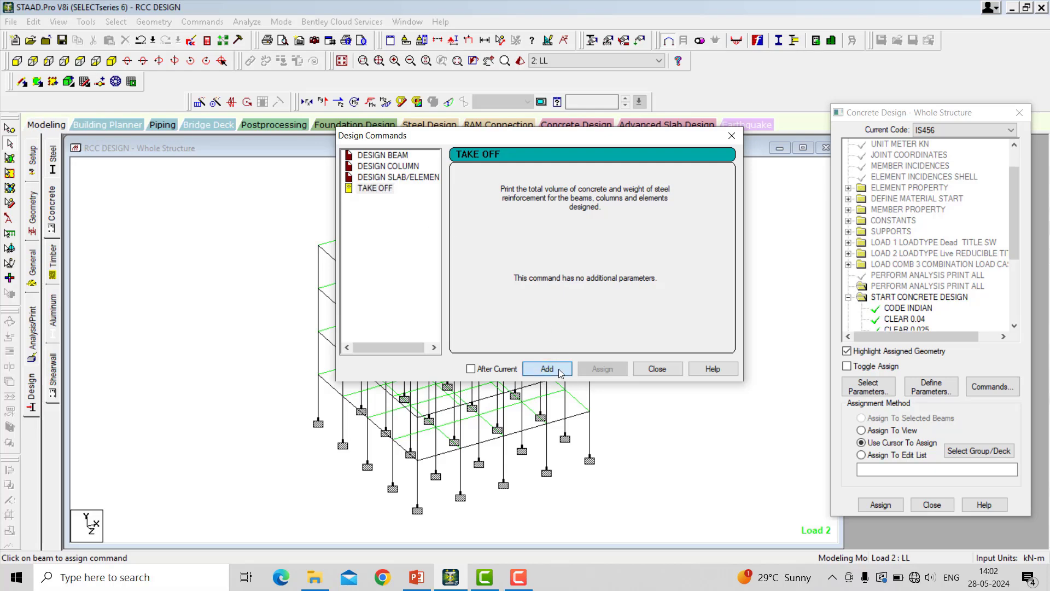
click(656, 369)
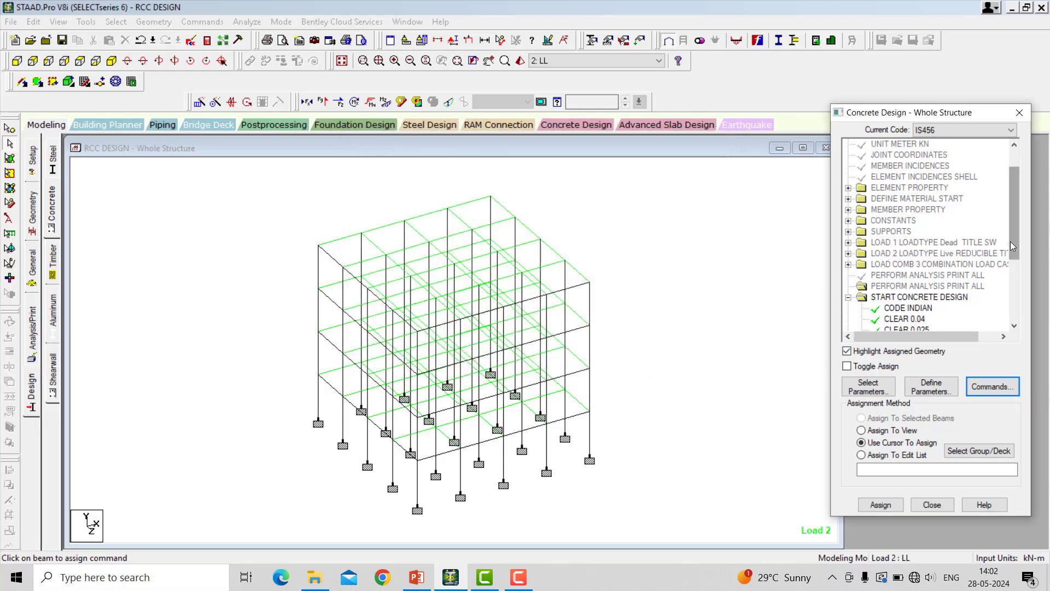
- Assign the DESIGN BEAM command to all beams parallel to X and Z
drag(1012, 243, 1012, 305)
click(890, 264)
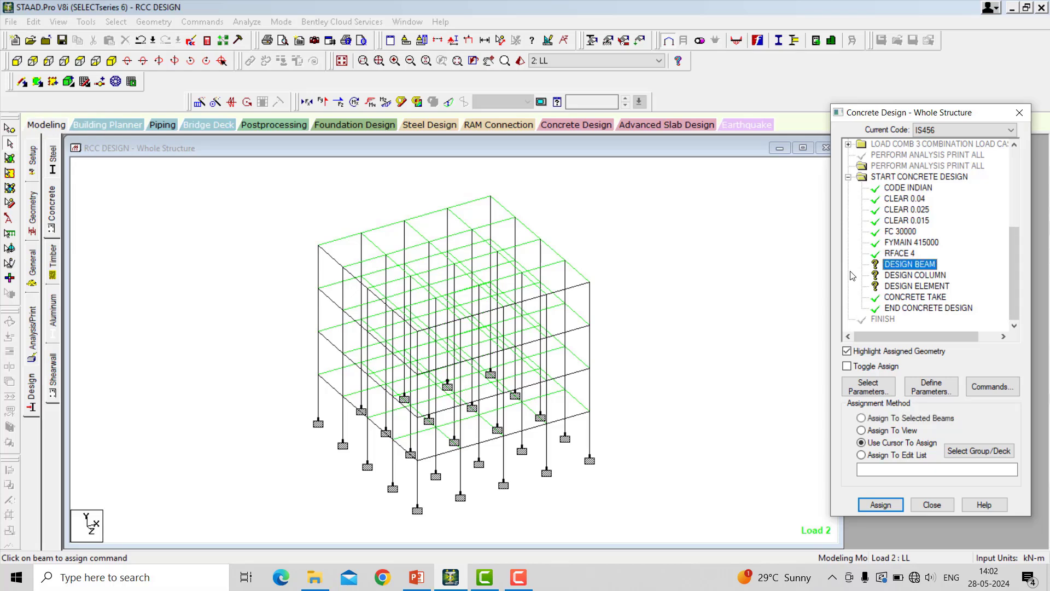
click(117, 22)
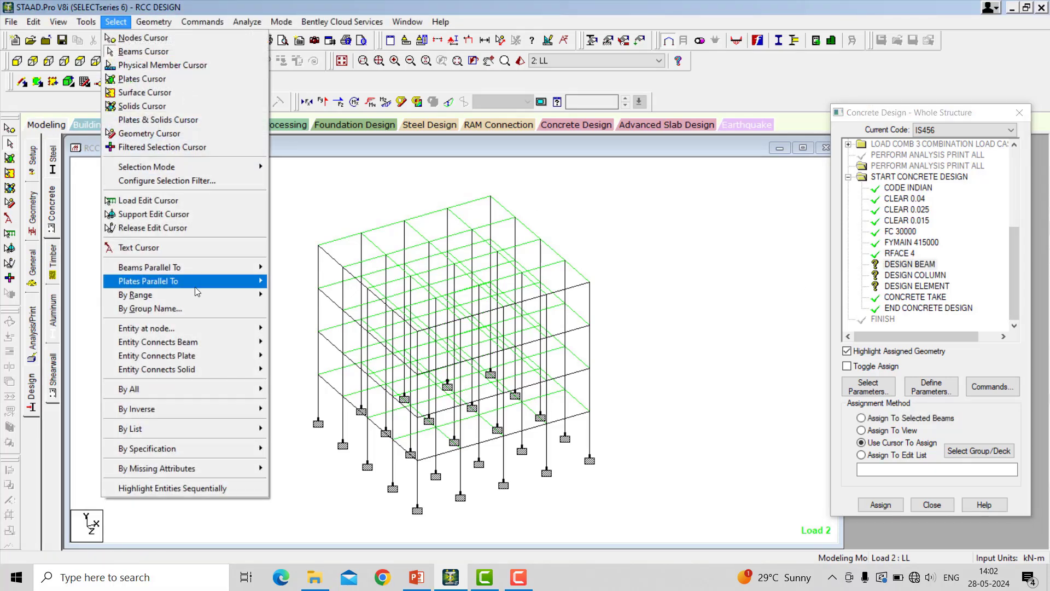
mouse_move(219, 268)
click(285, 266)
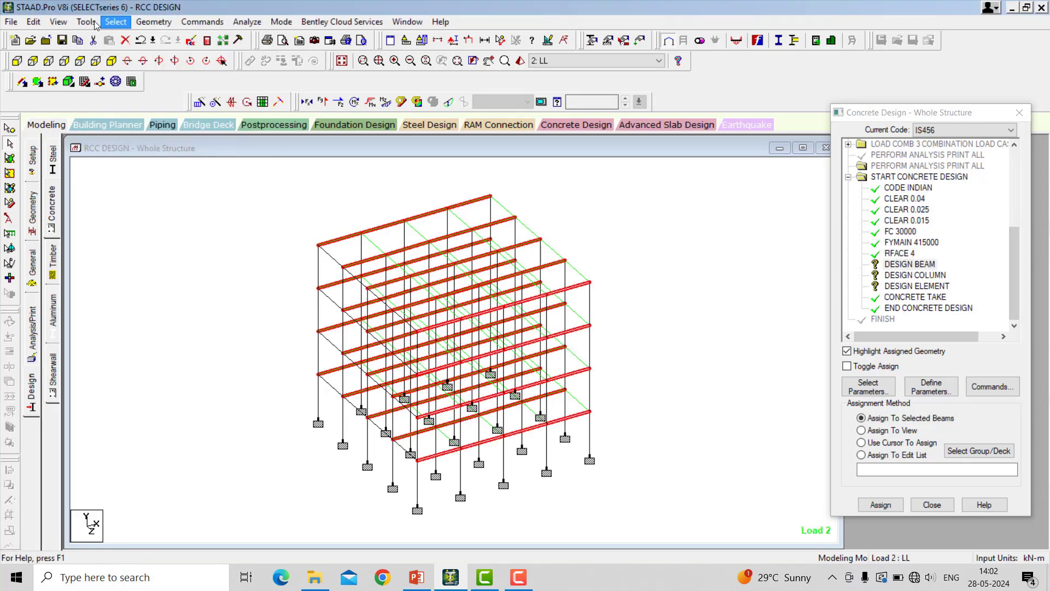
click(116, 22)
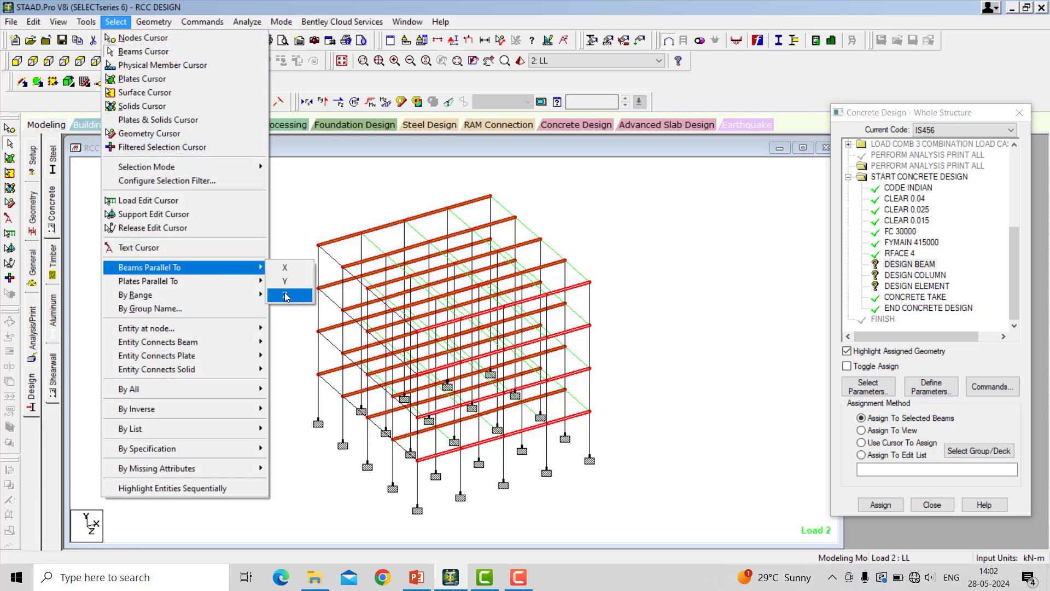
click(285, 280)
click(880, 504)
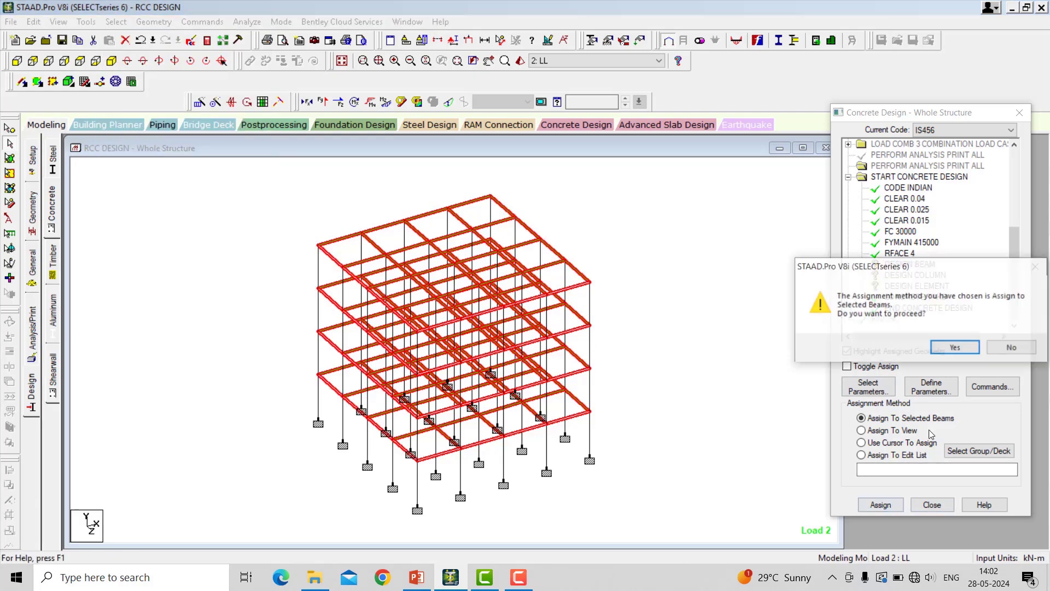
click(955, 347)
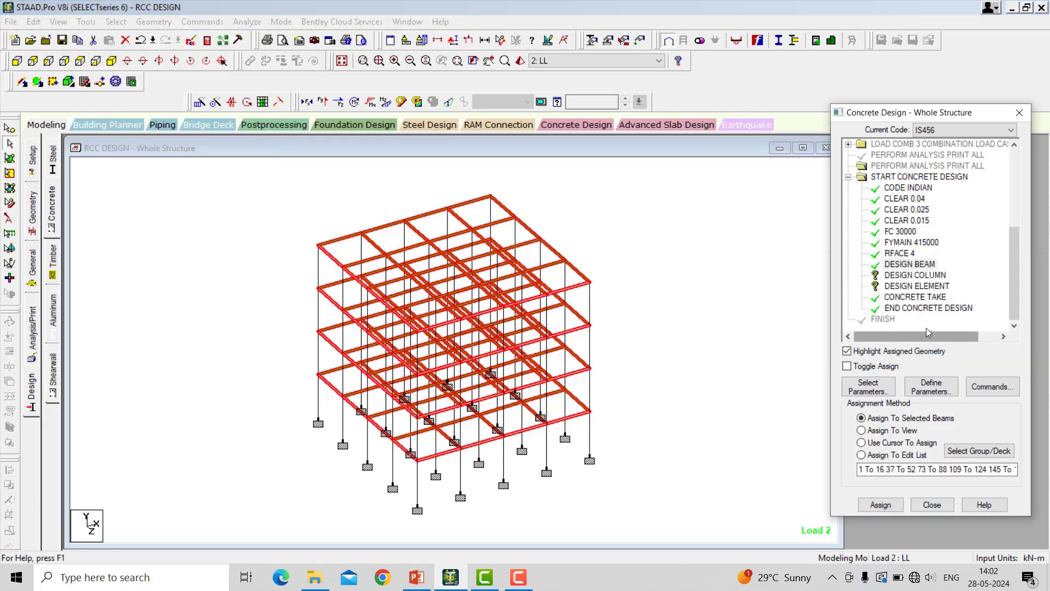
- Assign the DESIGN COLUMN command to all columns, selected as the members parallel to Y
click(116, 21)
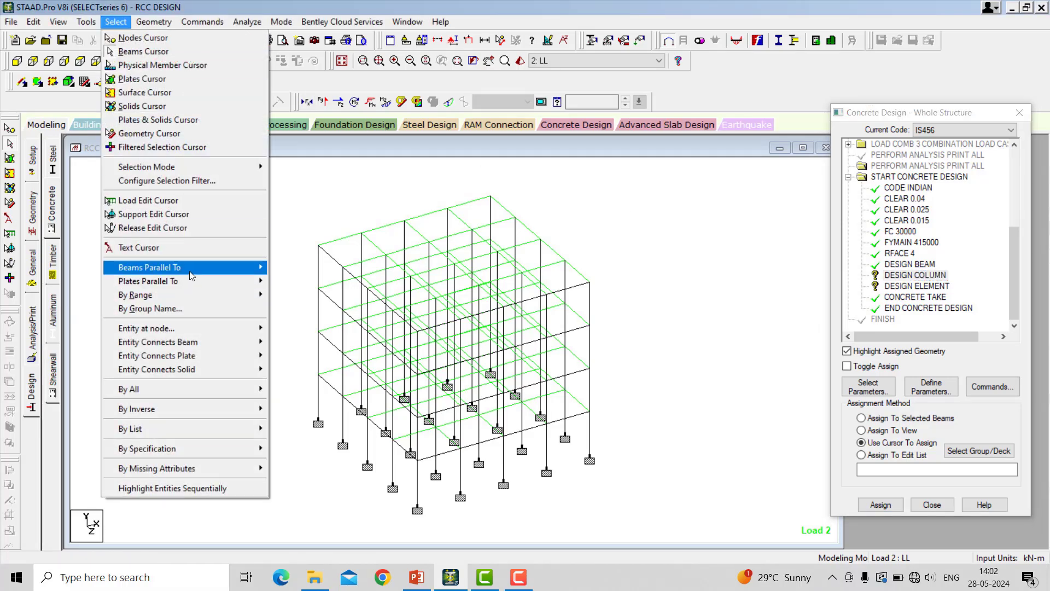
click(282, 281)
click(880, 504)
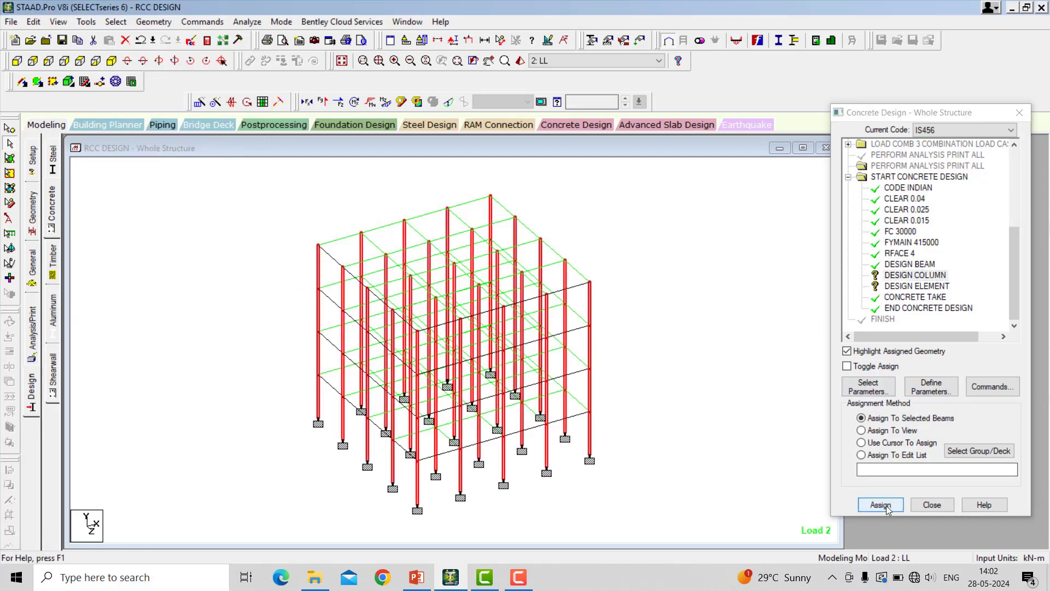
click(955, 348)
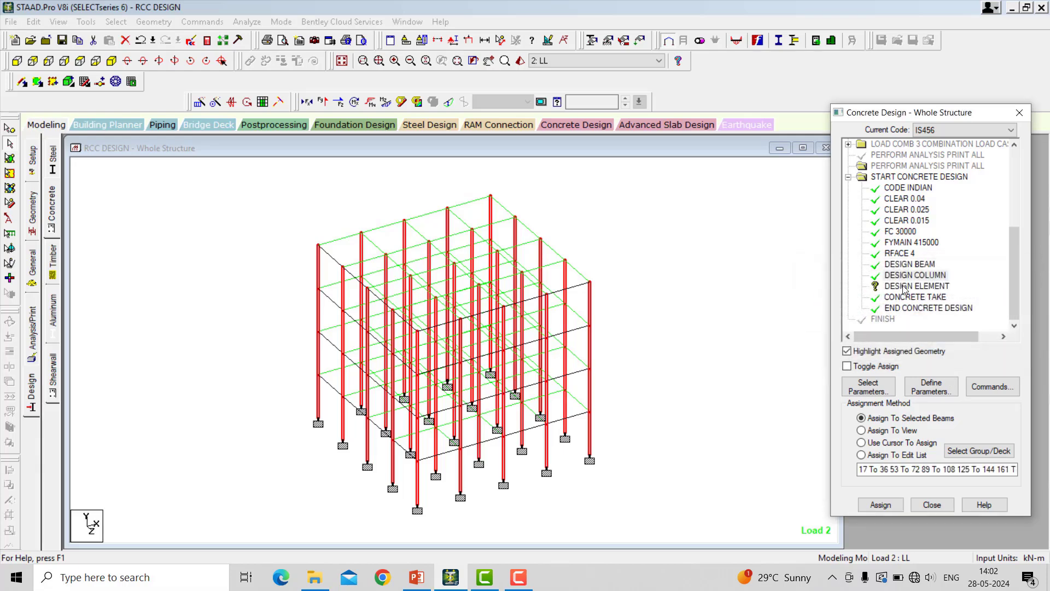
- Assign the DESIGN ELEMENT command to all slab plates and clear the selection
click(905, 286)
drag(203, 182, 769, 481)
click(889, 505)
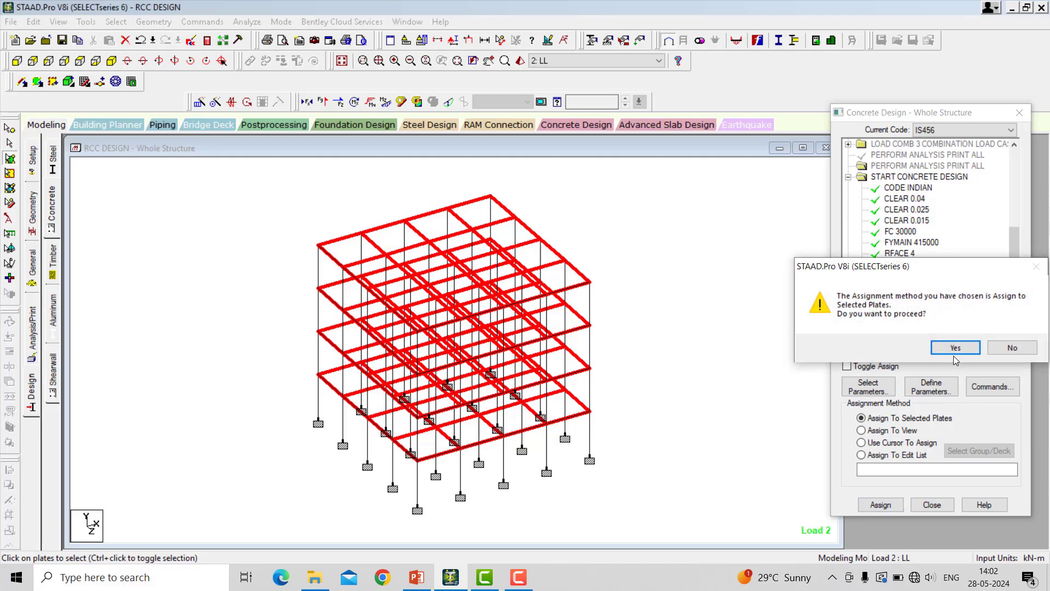
click(954, 347)
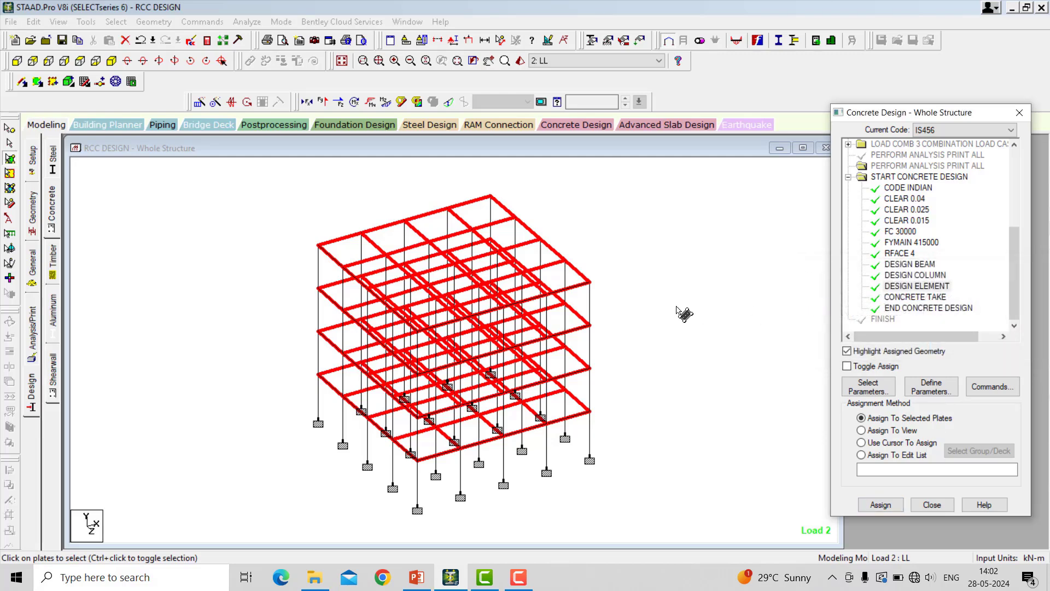
click(676, 306)
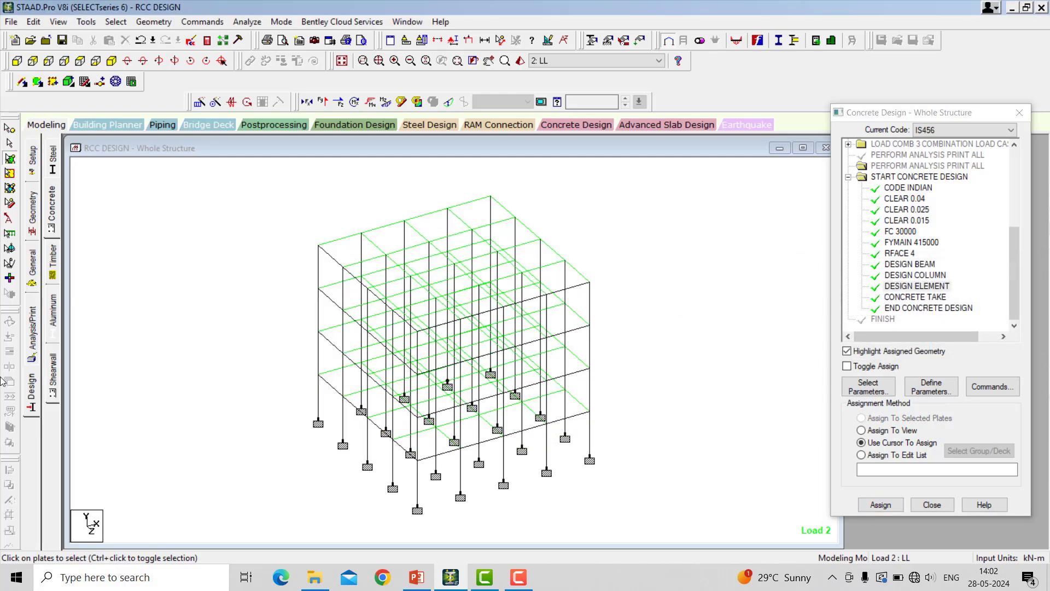
- Add a Perform Analysis command with the All print option following the concrete design block
click(31, 331)
click(458, 326)
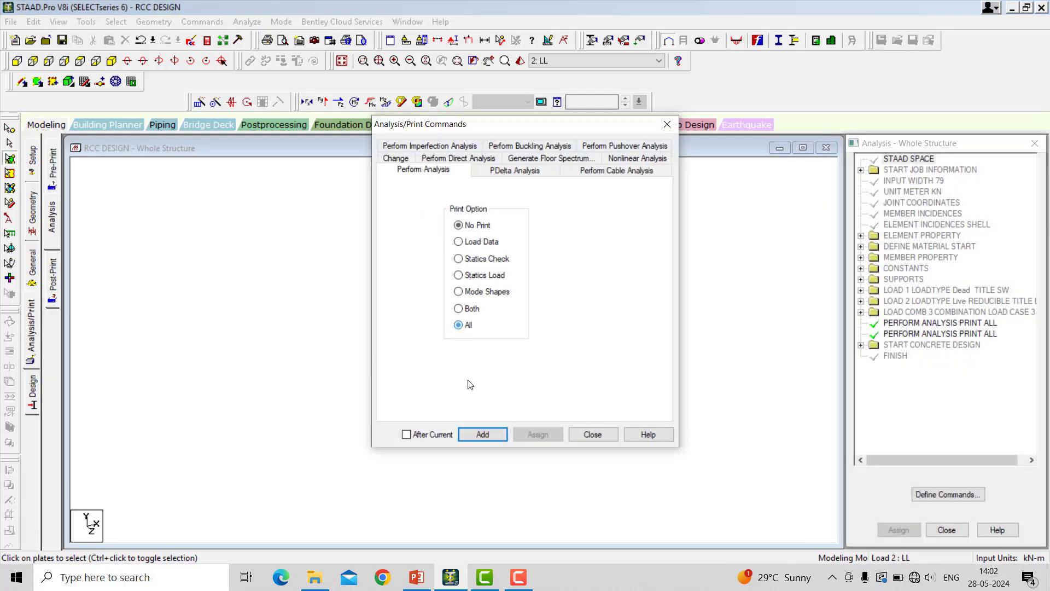
click(484, 435)
click(584, 431)
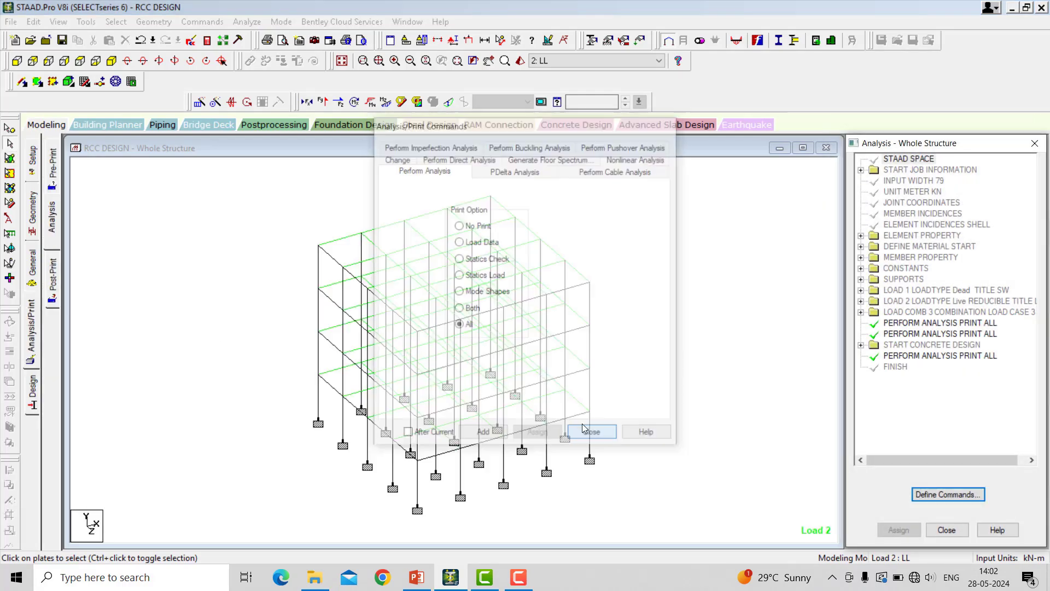
- Add one more Perform Analysis command with print option All to the end of the command list
click(202, 21)
mouse_move(252, 249)
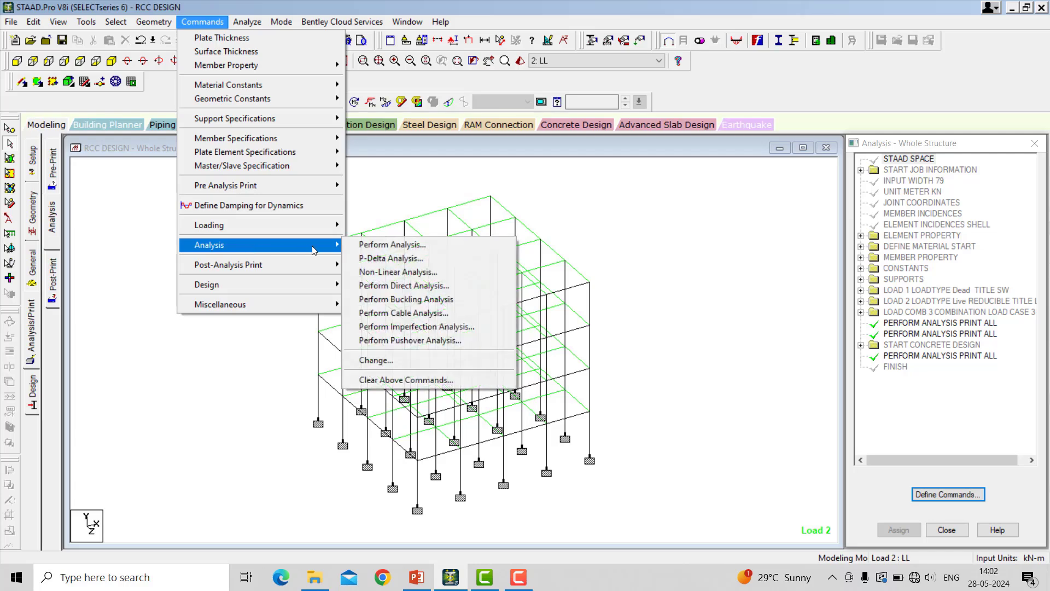
click(378, 245)
click(487, 364)
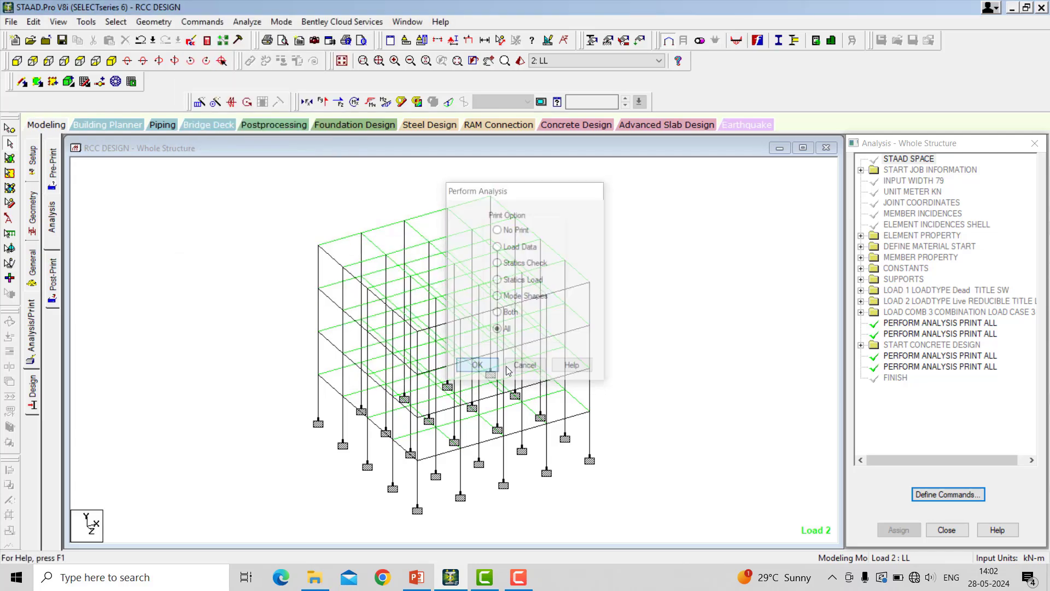
- Run the analysis and concrete design, saving the modified structure over the existing results
click(243, 25)
click(279, 35)
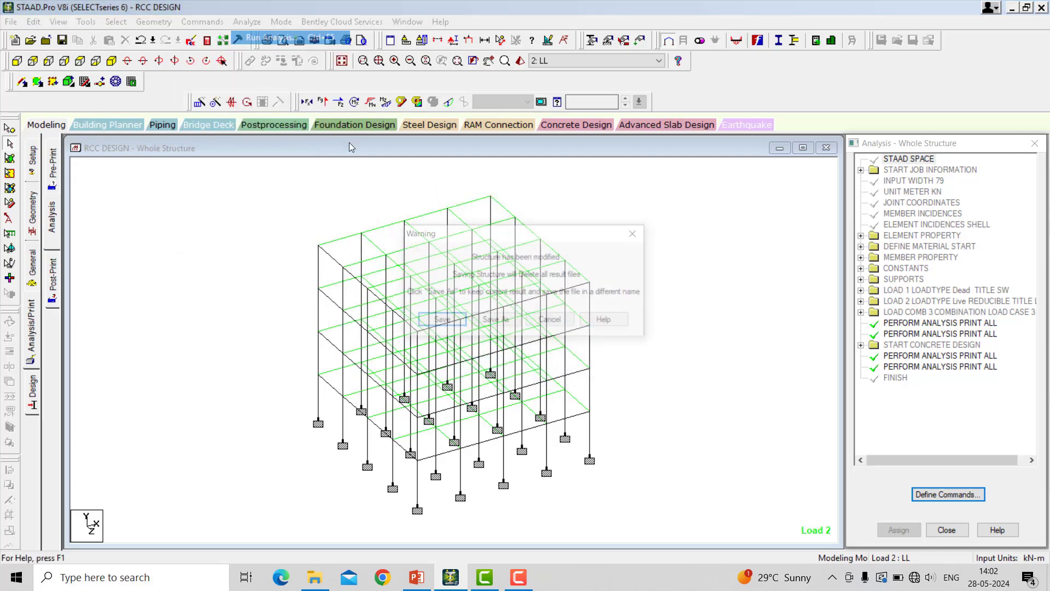
click(441, 321)
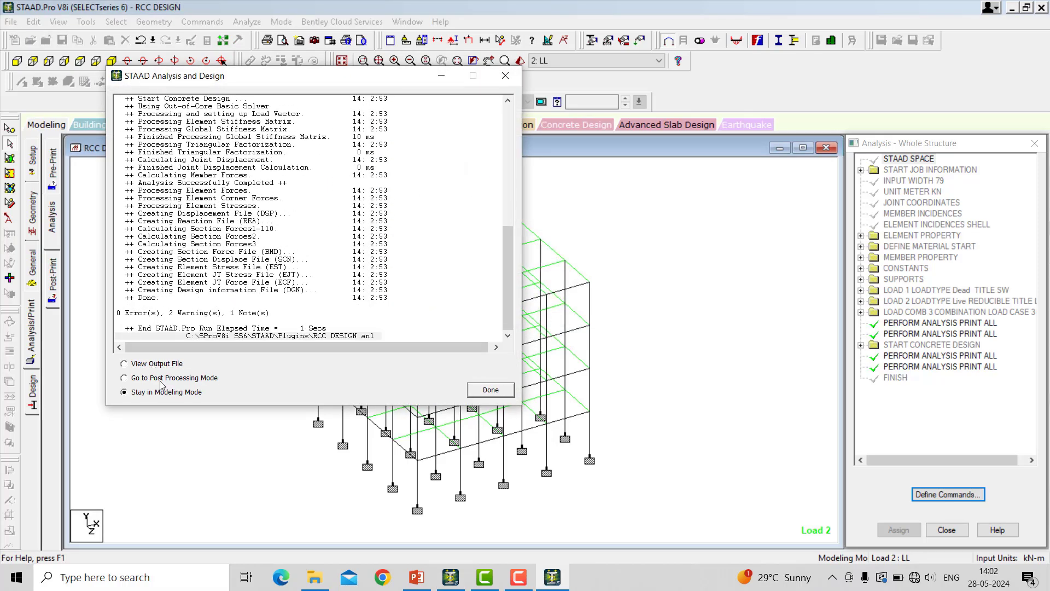
- View the analysis output file, look through its beam reinforcement results, and close the output viewer
click(164, 364)
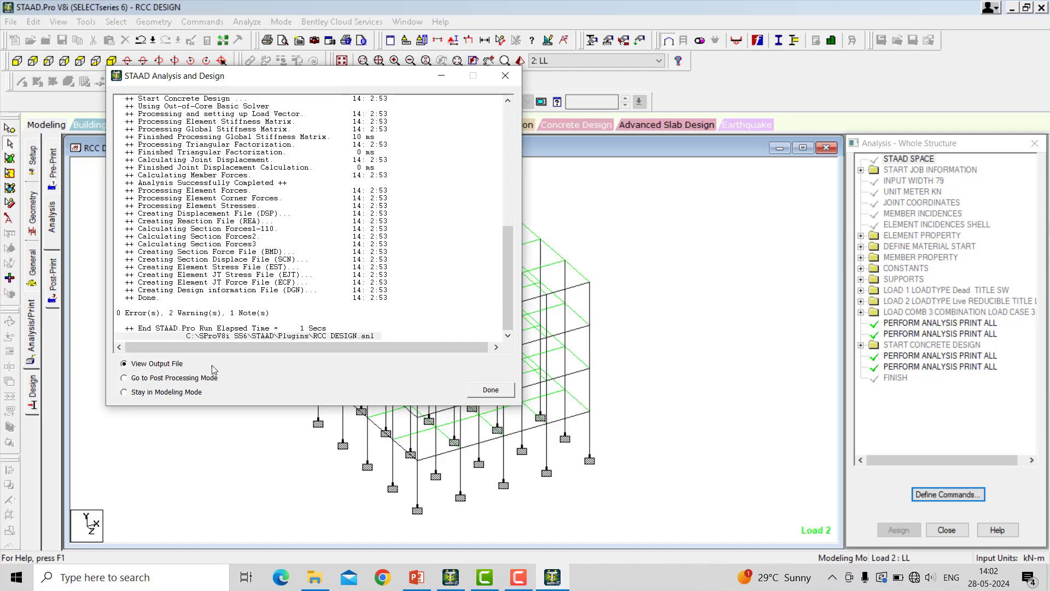
click(490, 391)
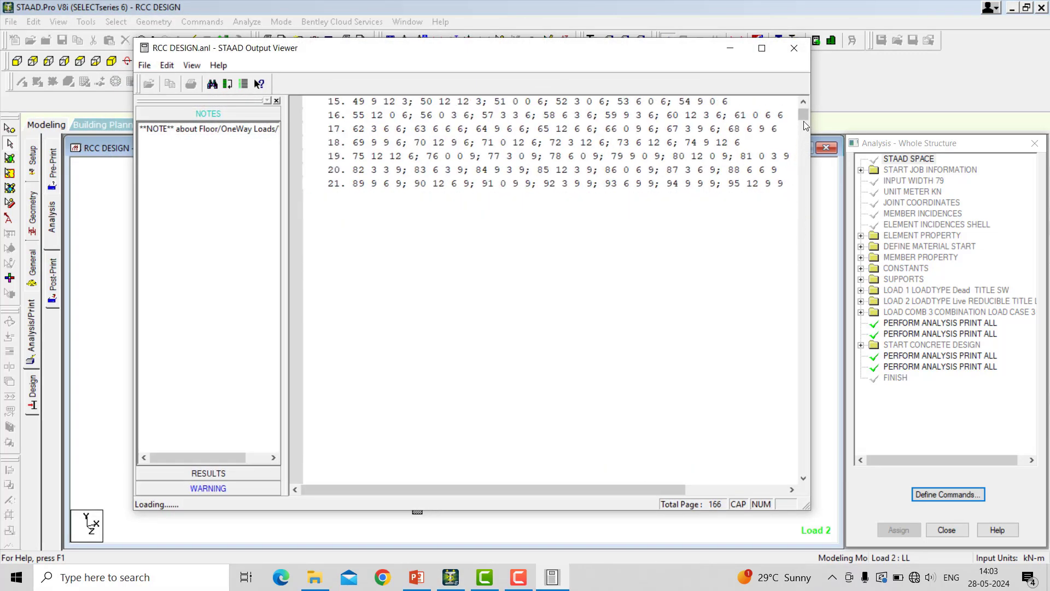
drag(804, 118, 802, 304)
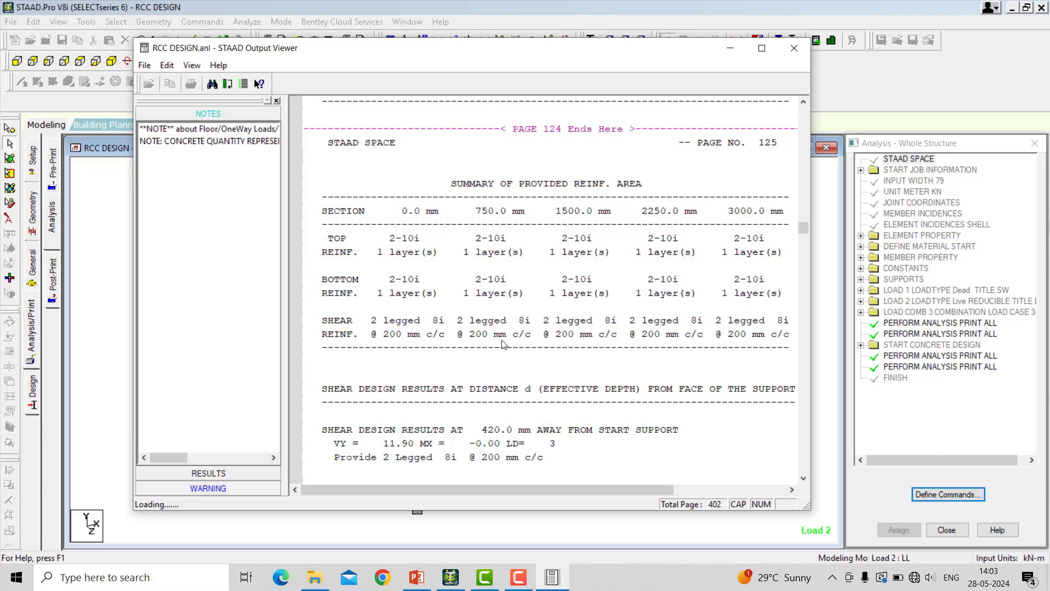
click(794, 48)
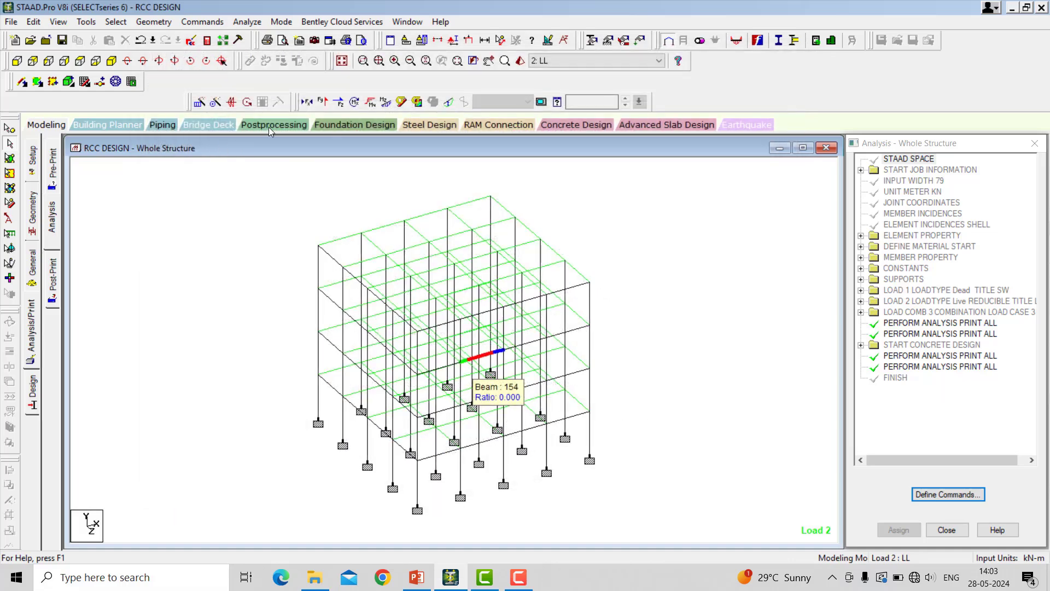
- Switch to postprocessing and view the support reactions and the beam end forces
click(268, 127)
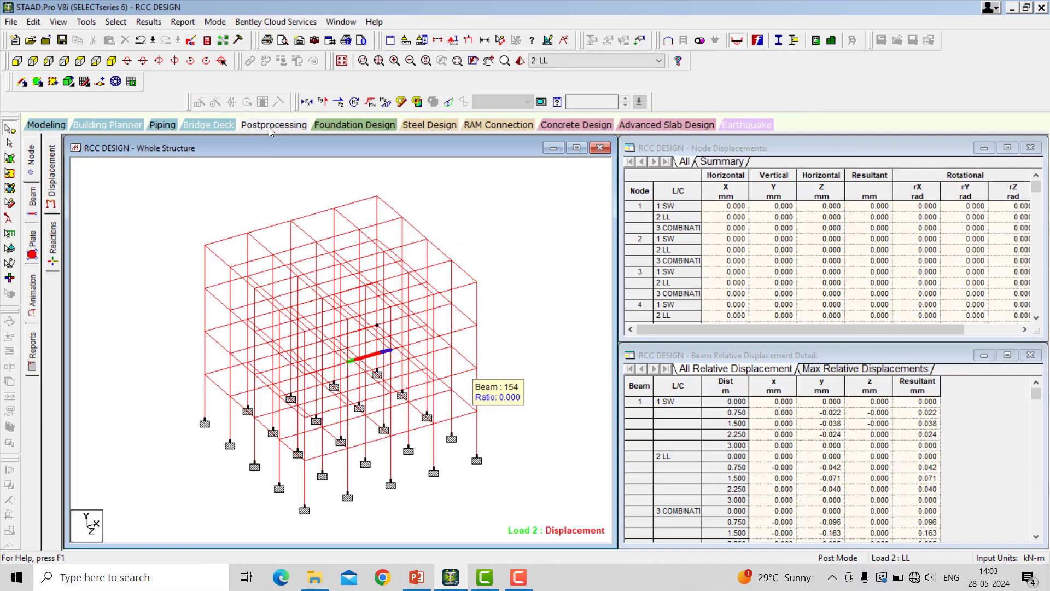
click(54, 246)
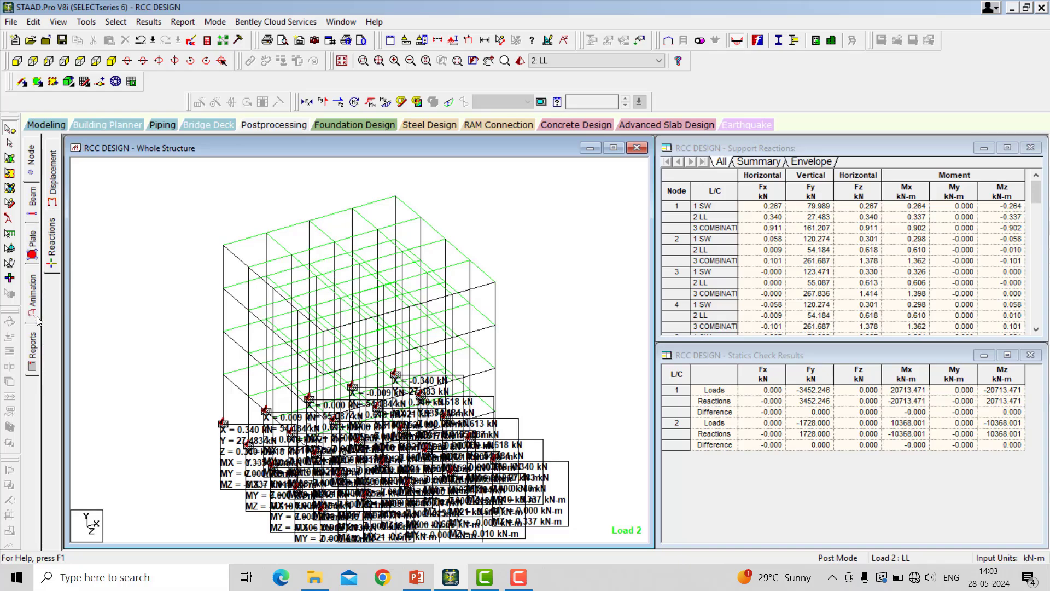
click(33, 214)
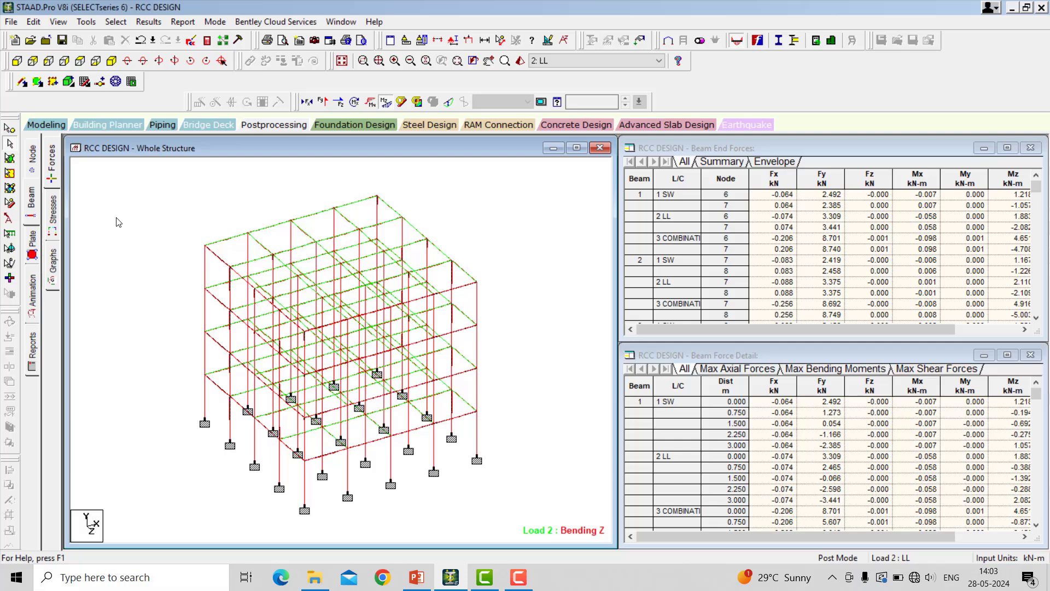
- Review the concrete design results of the top-storey corner column at X 12 m, Z 12 m, and close its details
double_click(478, 311)
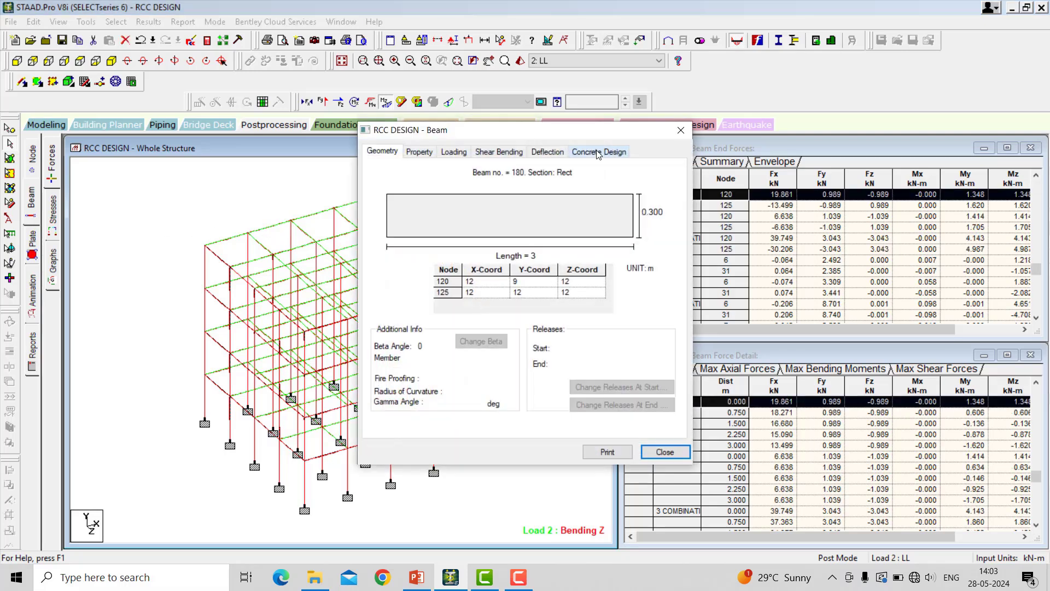
click(599, 151)
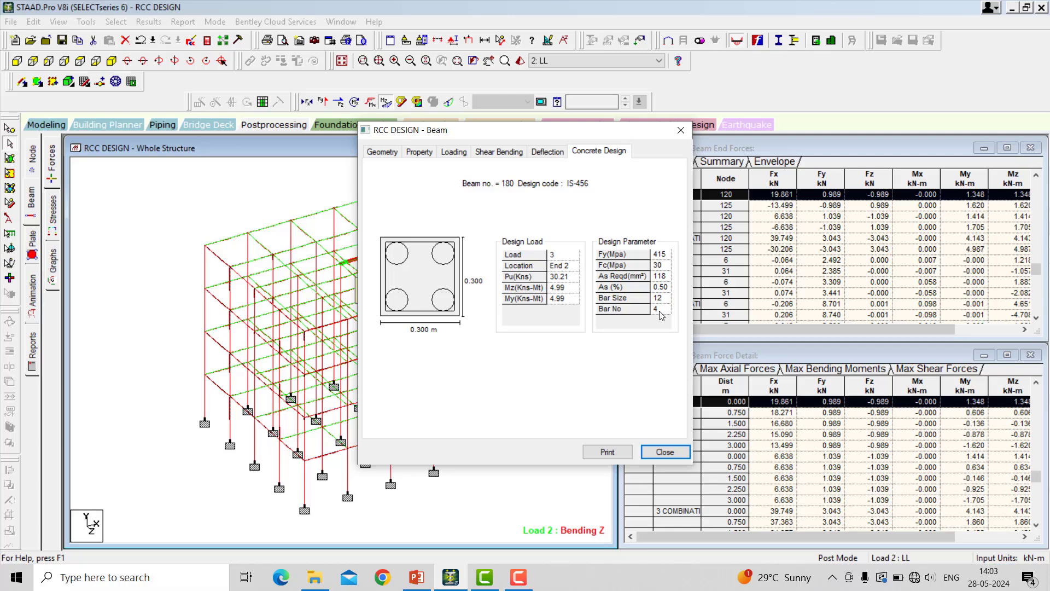
click(681, 130)
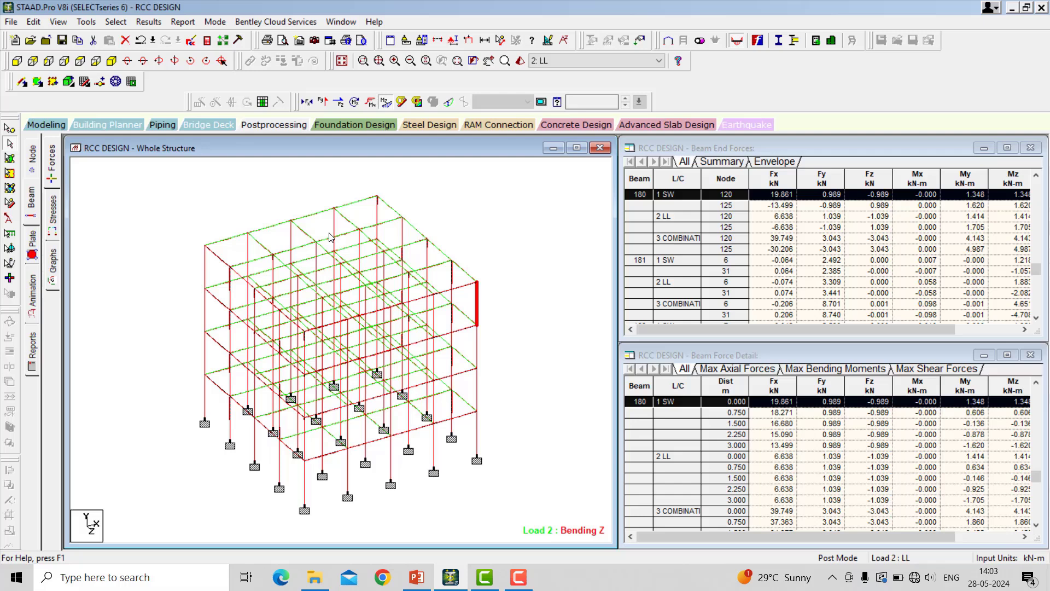
- Review the concrete design of roof edge beam 16, bring up its print options without printing, and close the beam details
double_click(364, 205)
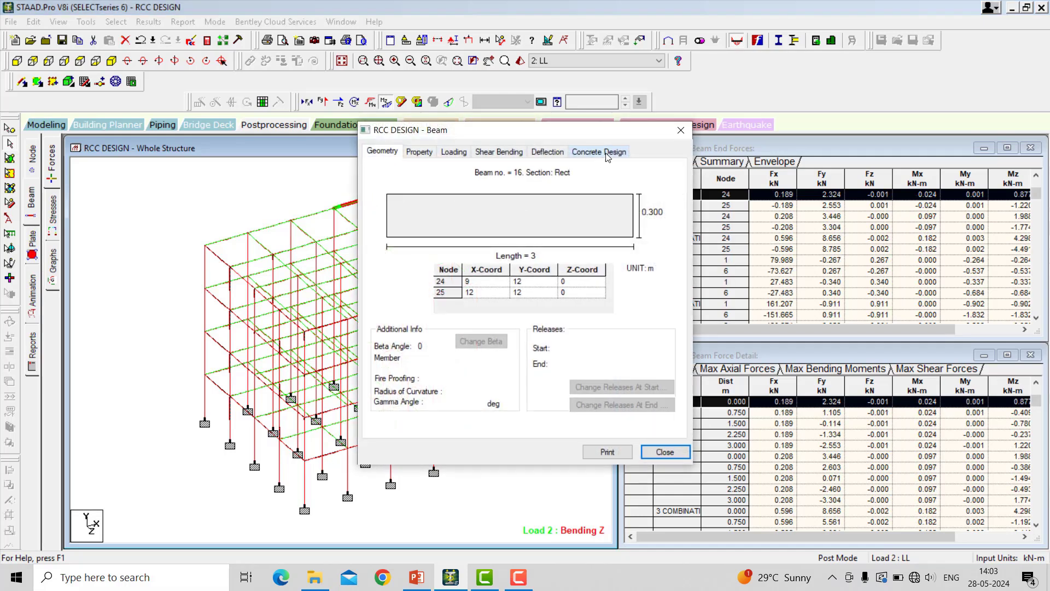
click(600, 152)
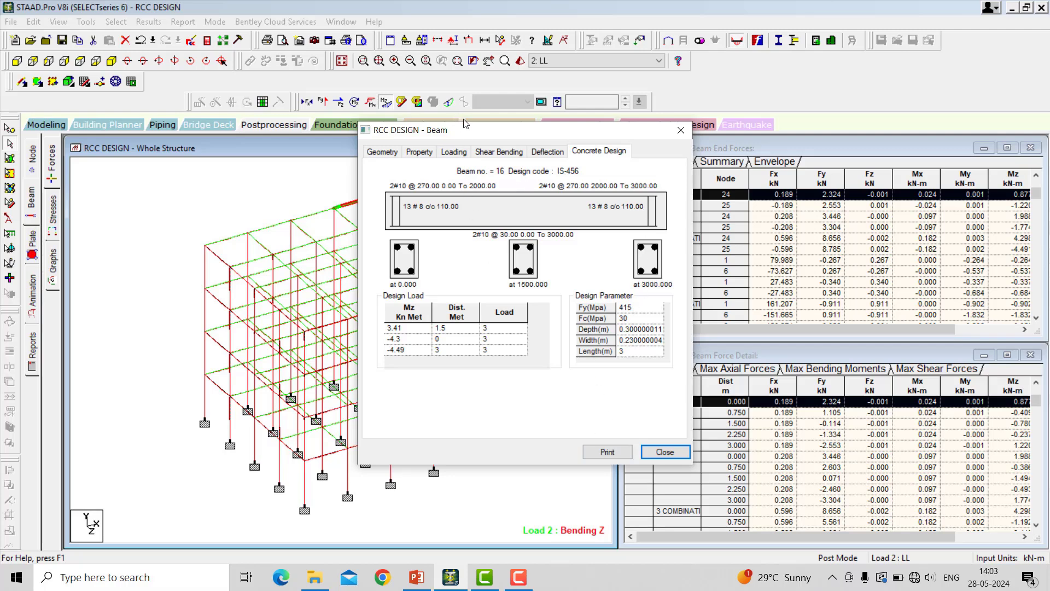
drag(469, 134, 525, 104)
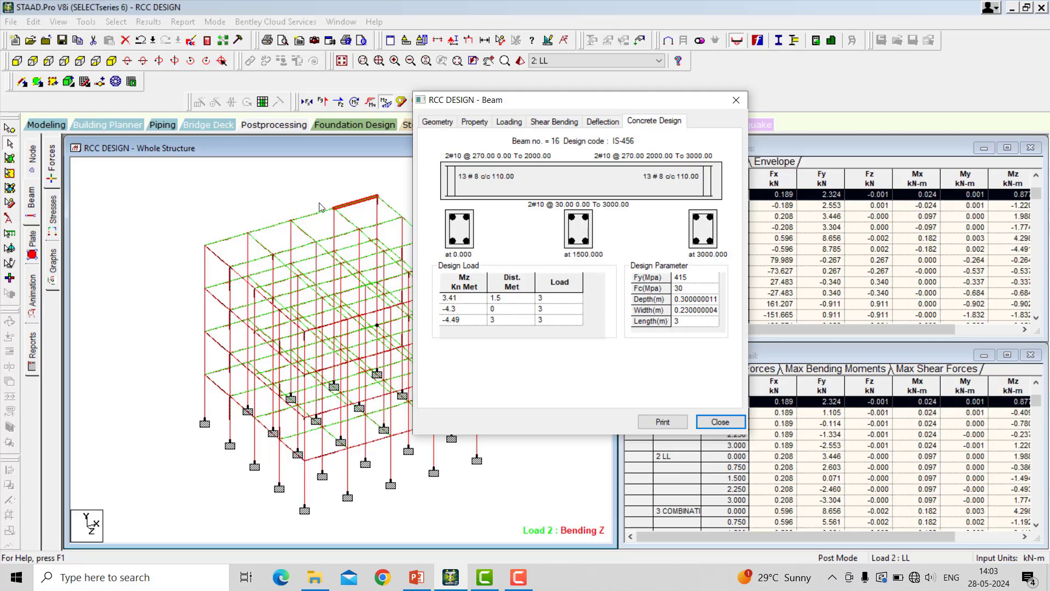
click(675, 423)
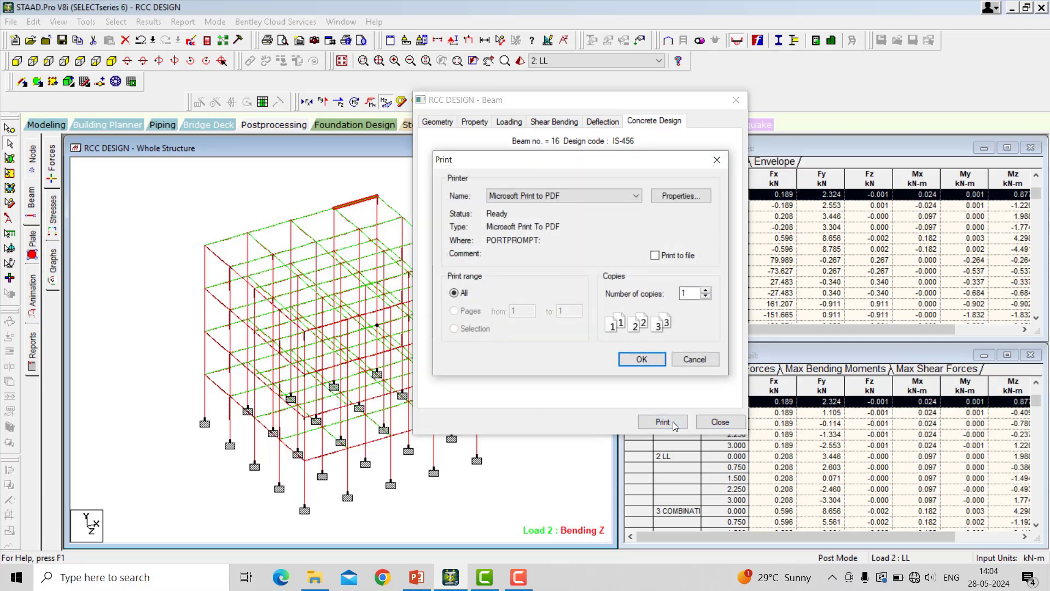
click(717, 160)
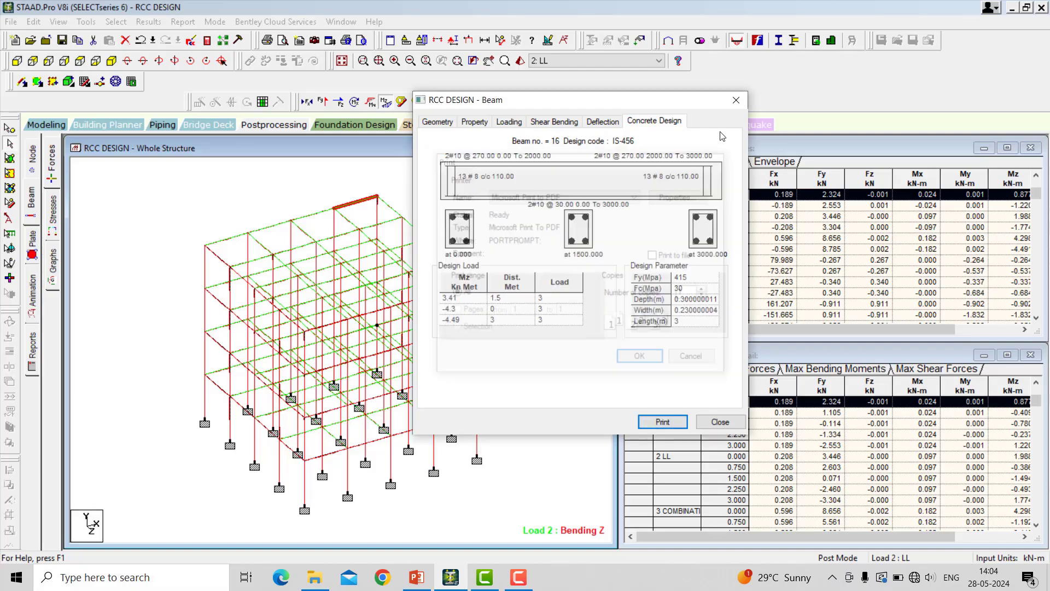
click(737, 100)
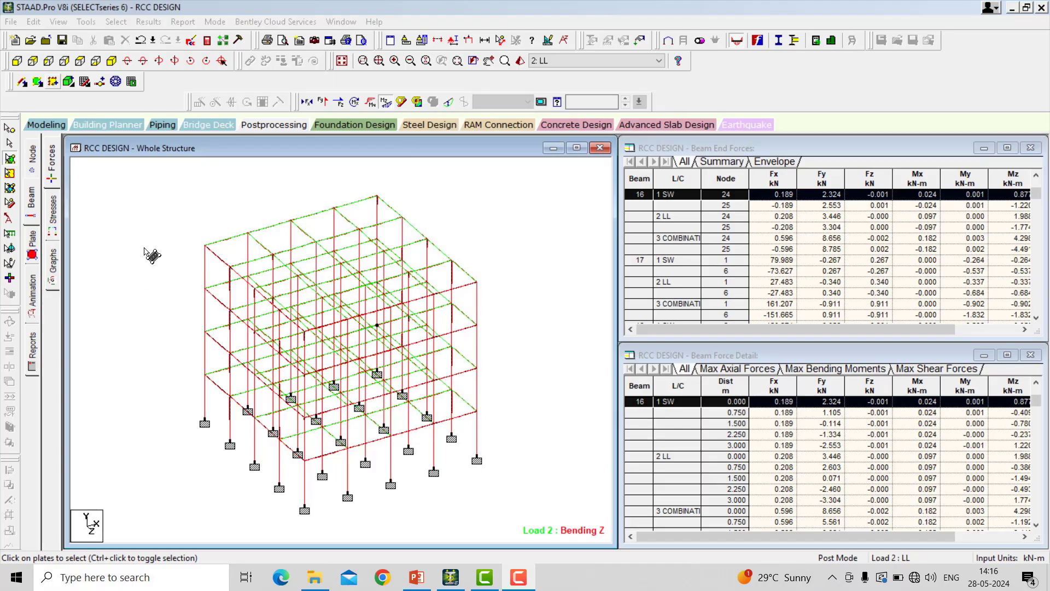
- Display the Max Absolute plate stress contour on the slabs for load case 2: LL with normal fill
click(32, 244)
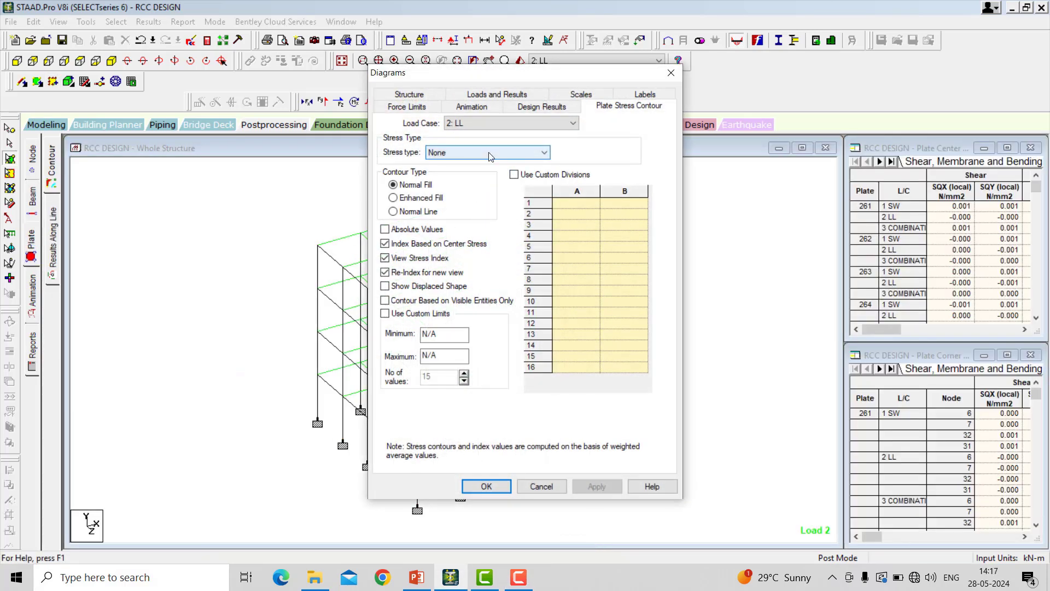
click(488, 152)
click(482, 171)
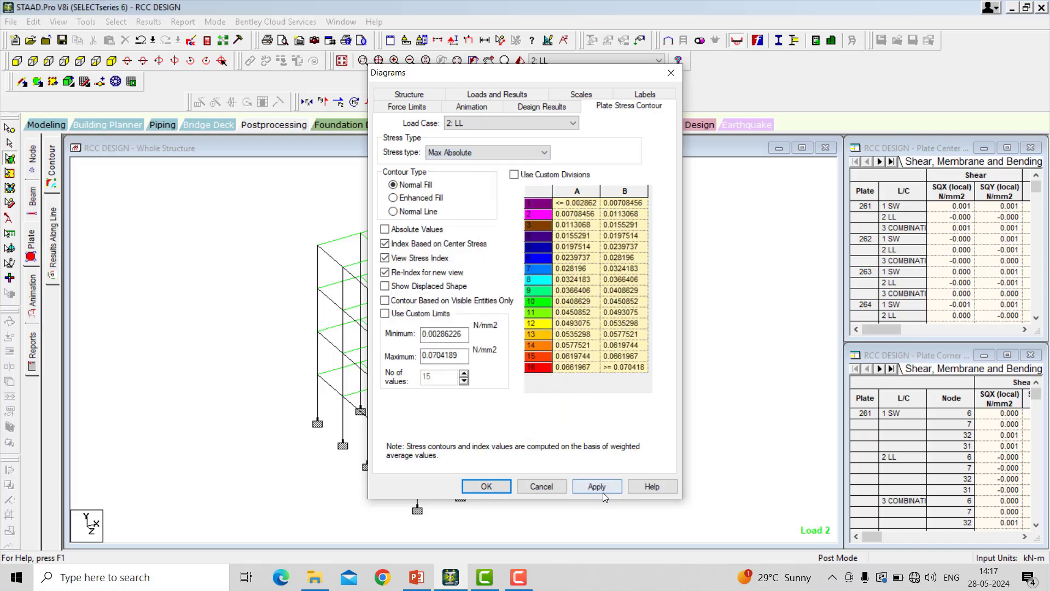
click(604, 489)
click(492, 485)
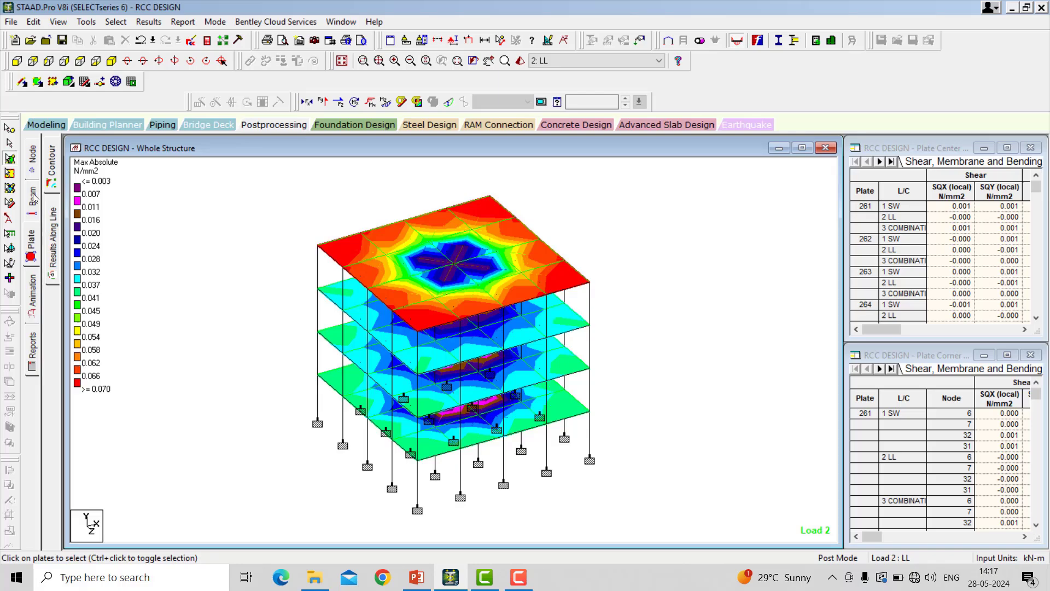
- Clear the slab stress contour and review the geometry and property constants of roof slab plate 310
click(33, 196)
click(30, 249)
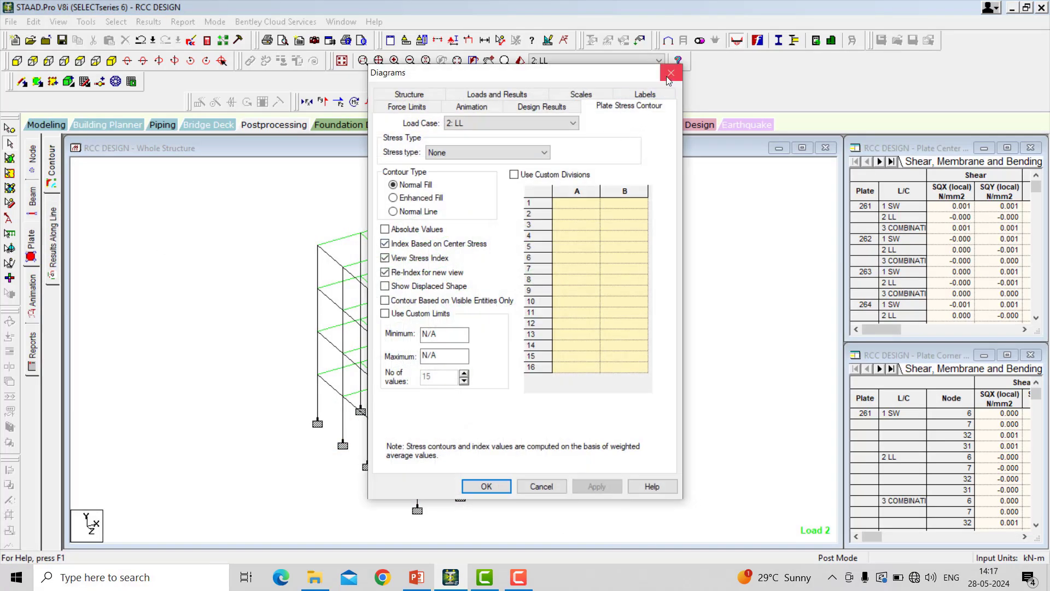
click(670, 74)
double_click(396, 236)
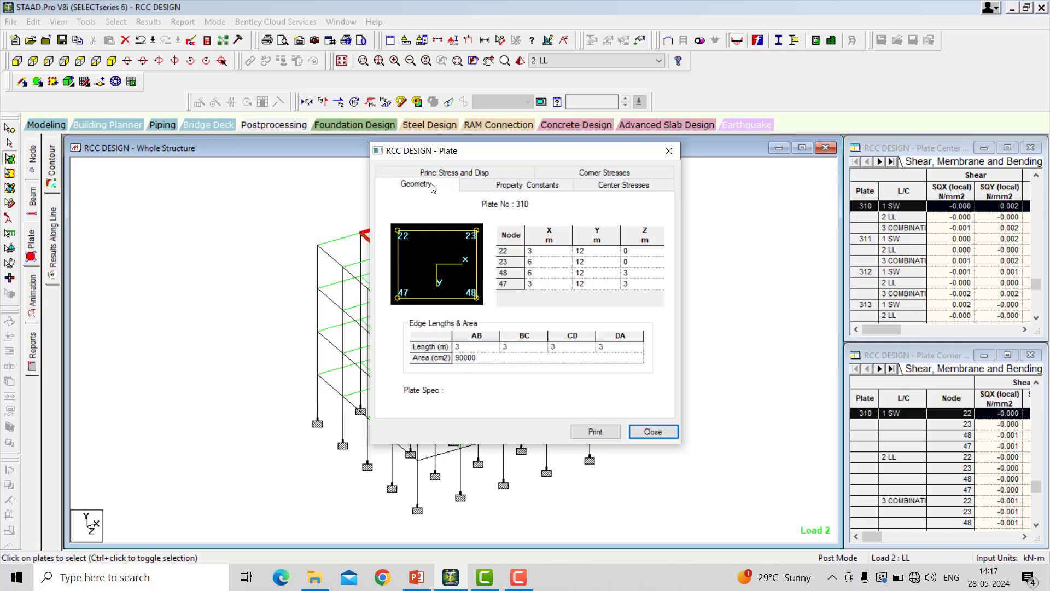
click(530, 189)
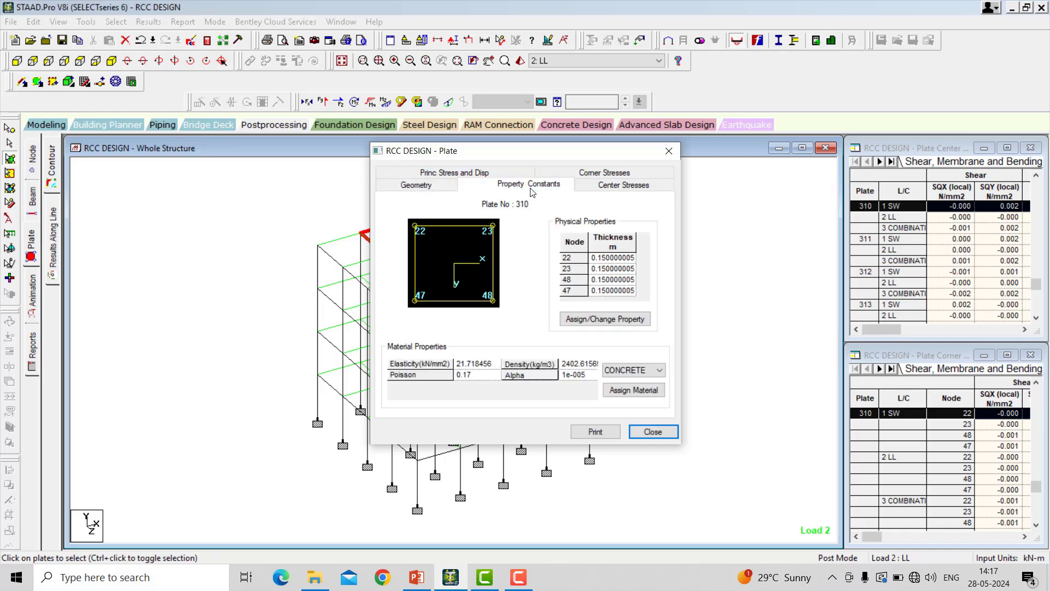
- Examine the plate's center stresses for load cases 1:SW, 2:LL and 3:COMBINATION LOAD CASE, then close its details and clear the selection
click(657, 189)
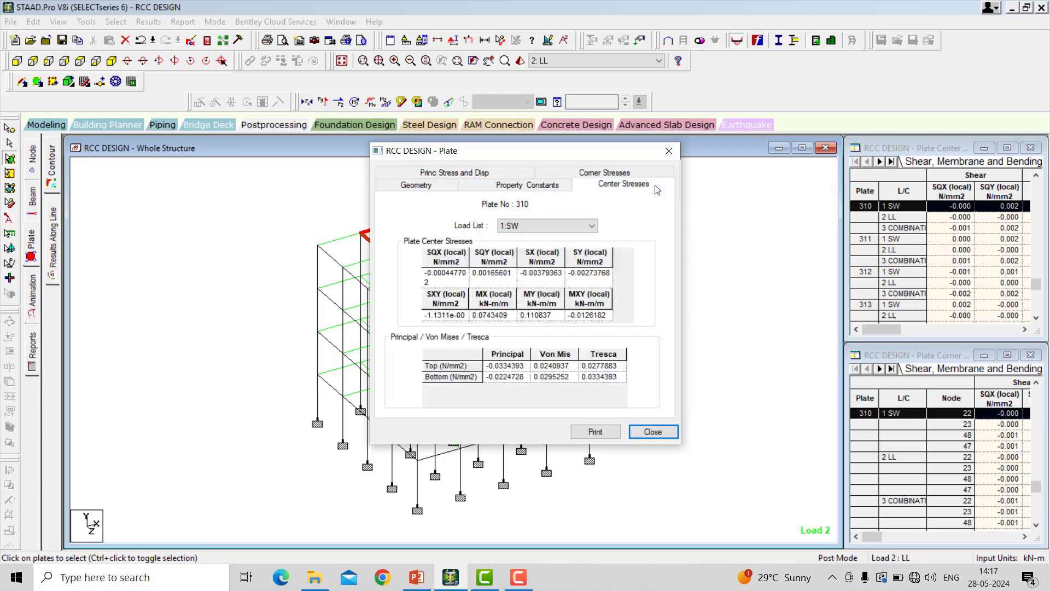
click(555, 224)
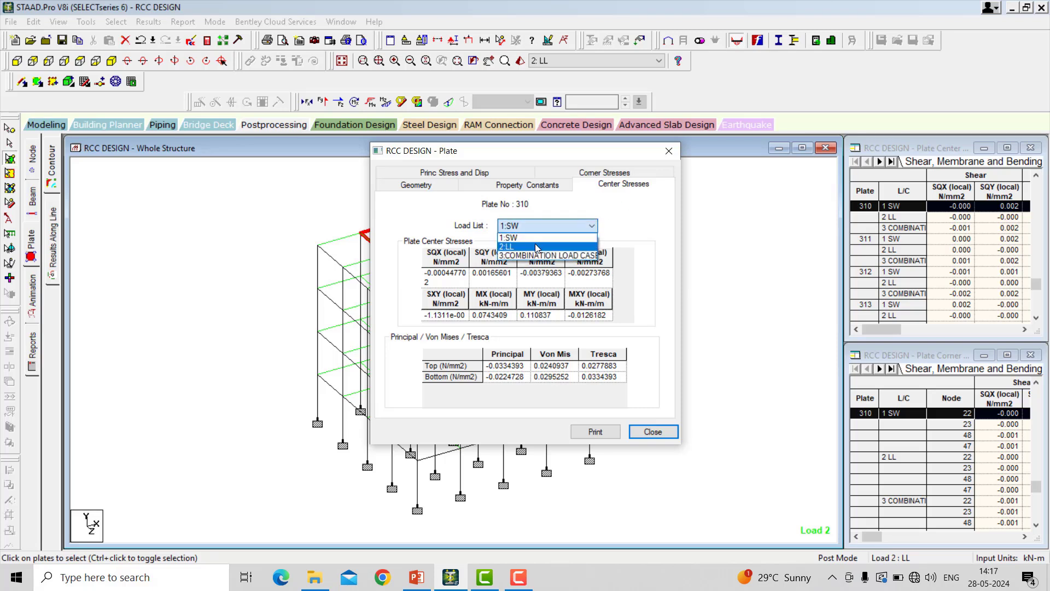
click(537, 247)
click(547, 226)
click(558, 258)
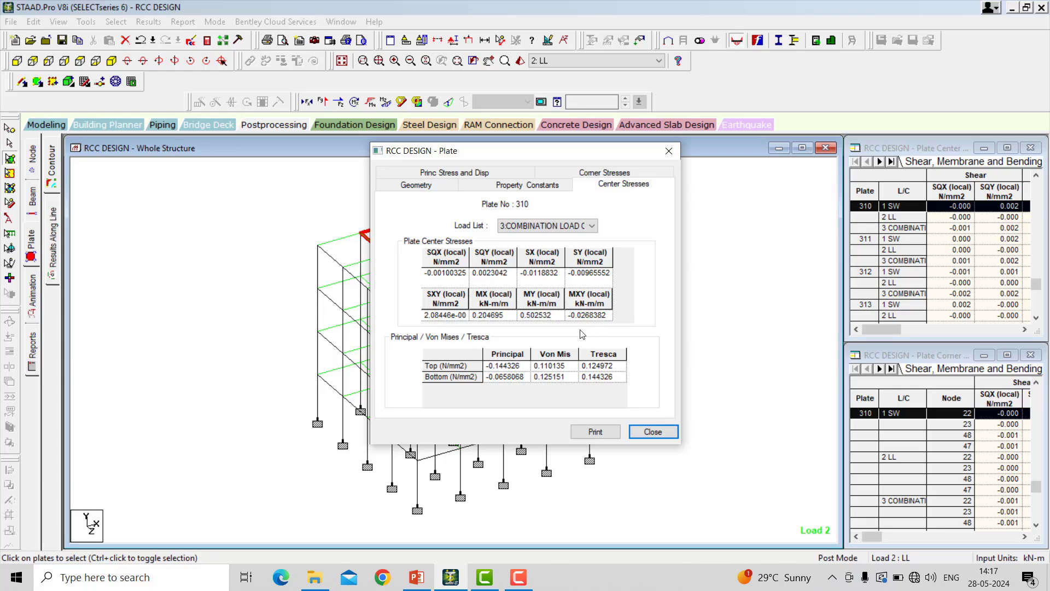
click(668, 151)
click(602, 242)
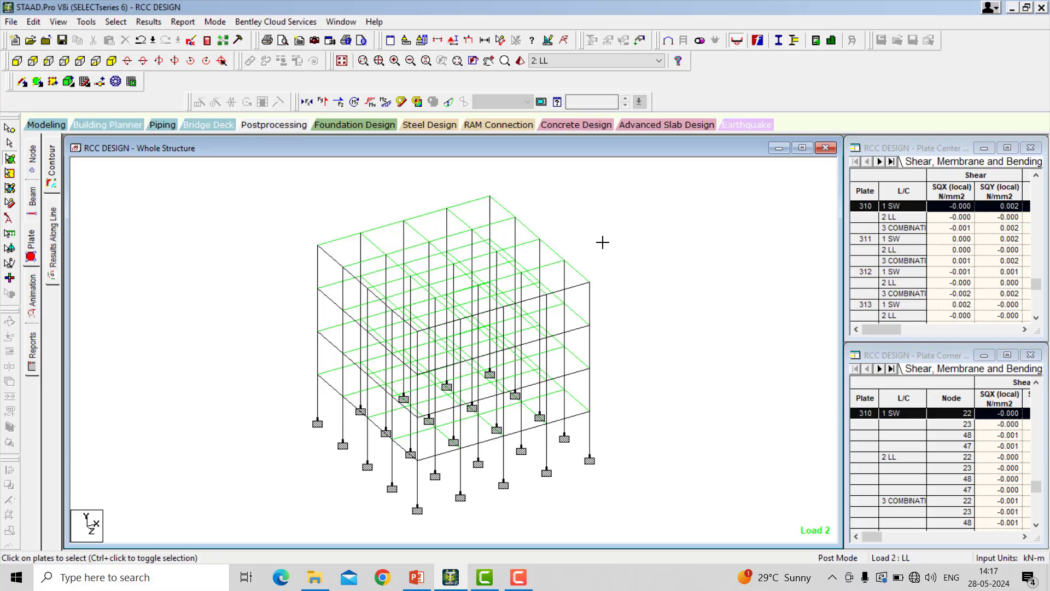
- Switch to the PowerPoint slide show to display the closing slide
click(418, 574)
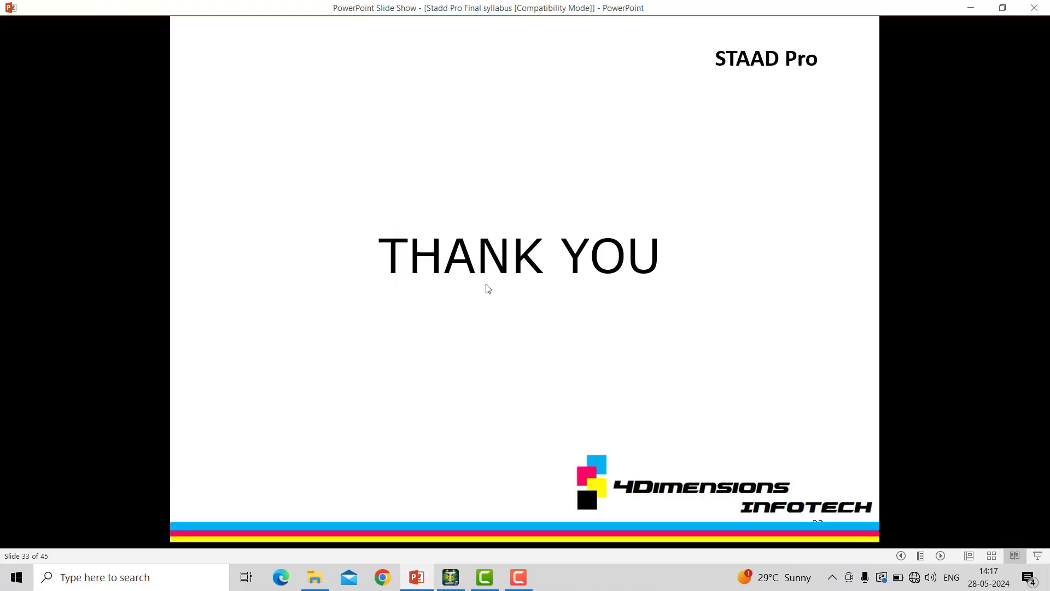